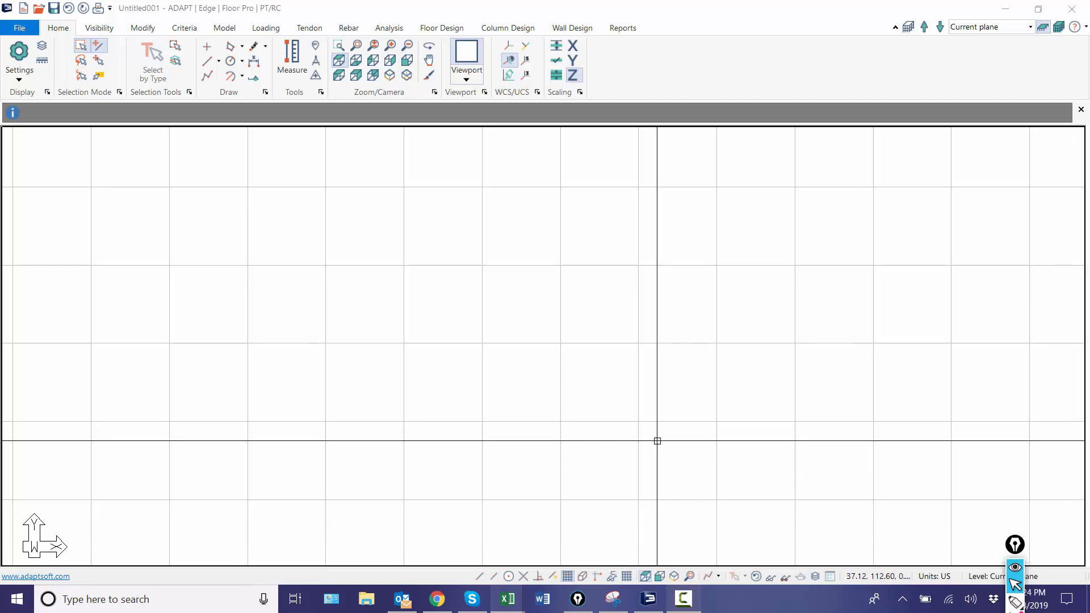
# Step: Accept the grid settings with 30 ft X and Y spacing and turn on snapping to the grid
pyautogui.click(567, 577)
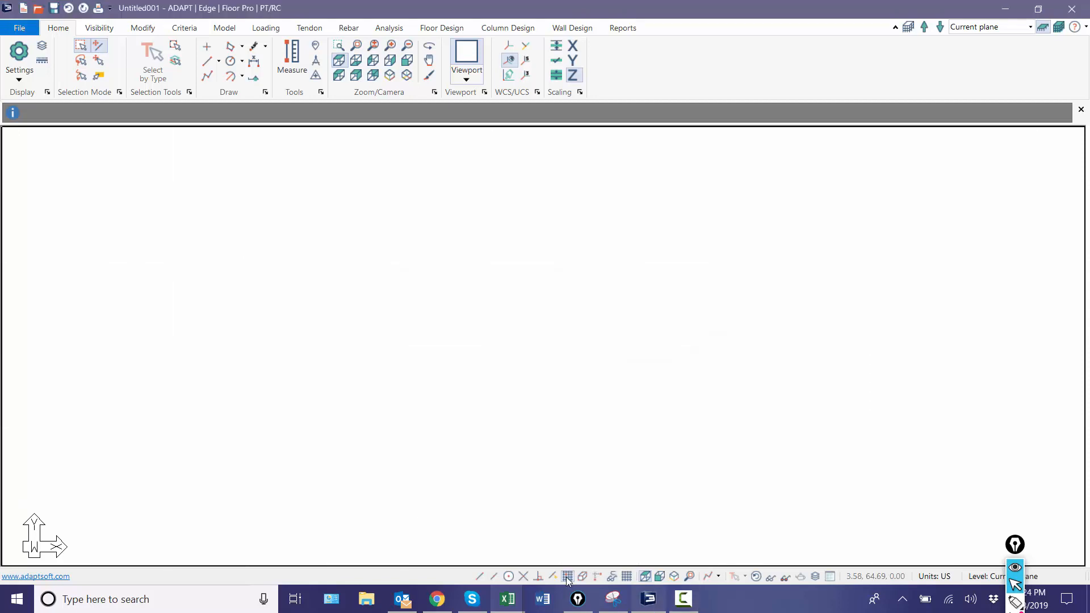
pyautogui.click(623, 579)
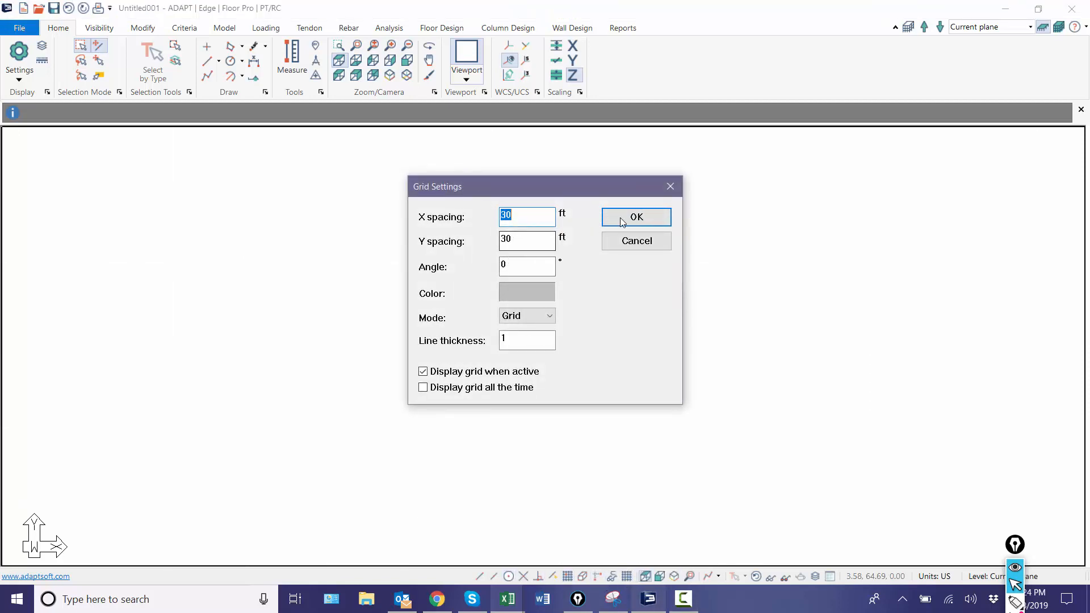
pyautogui.click(622, 220)
pyautogui.click(567, 576)
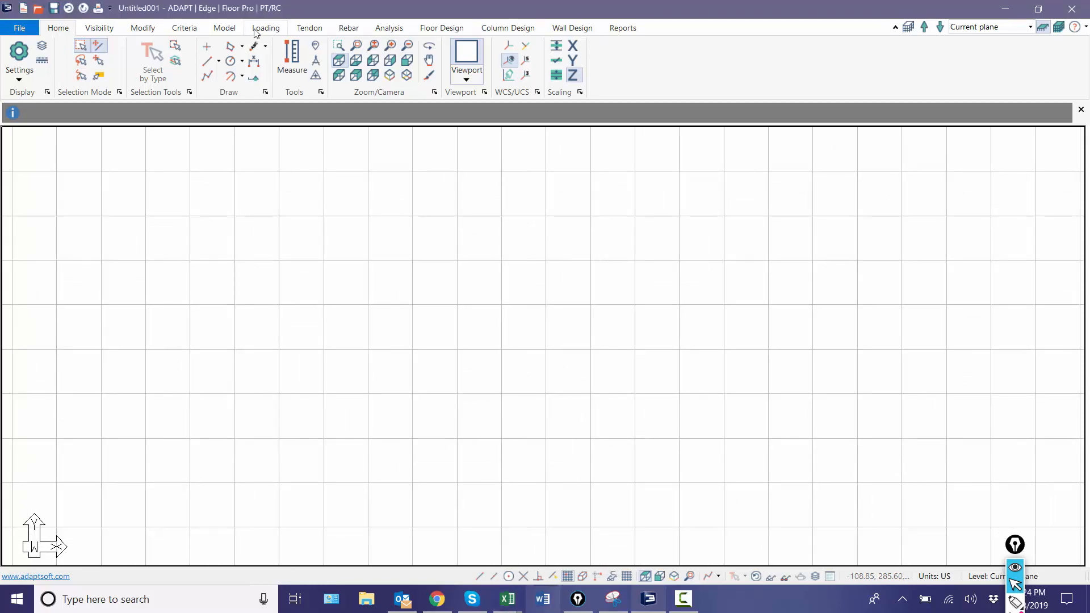
# Step: Place five columns in a top row at adjacent grid intersections and four more below the row's right end
pyautogui.click(222, 29)
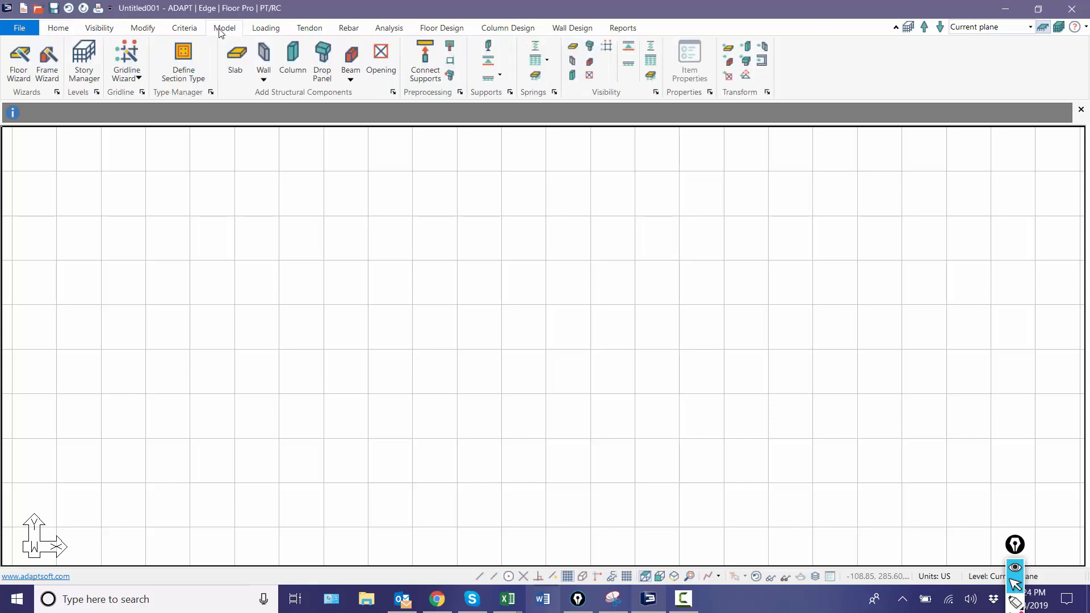
pyautogui.click(295, 54)
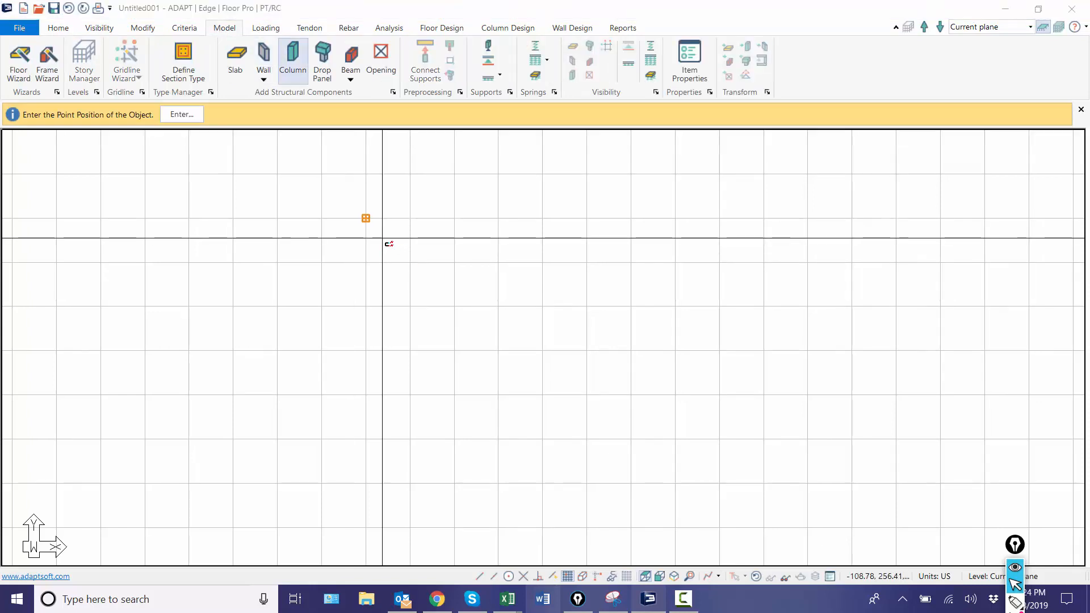
pyautogui.scroll(2, 363, 224)
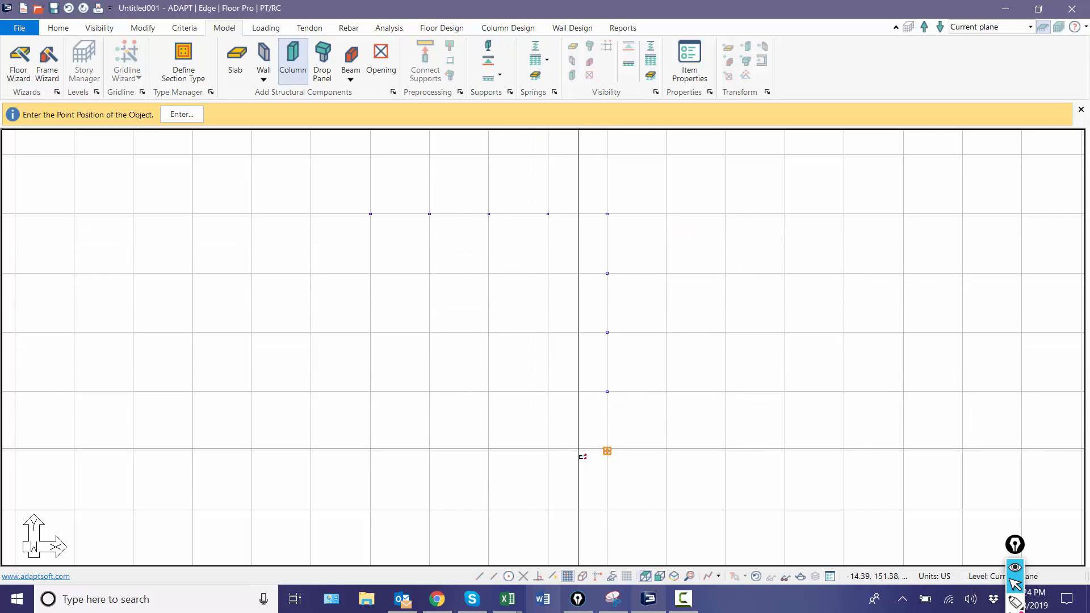
pyautogui.press('Escape')
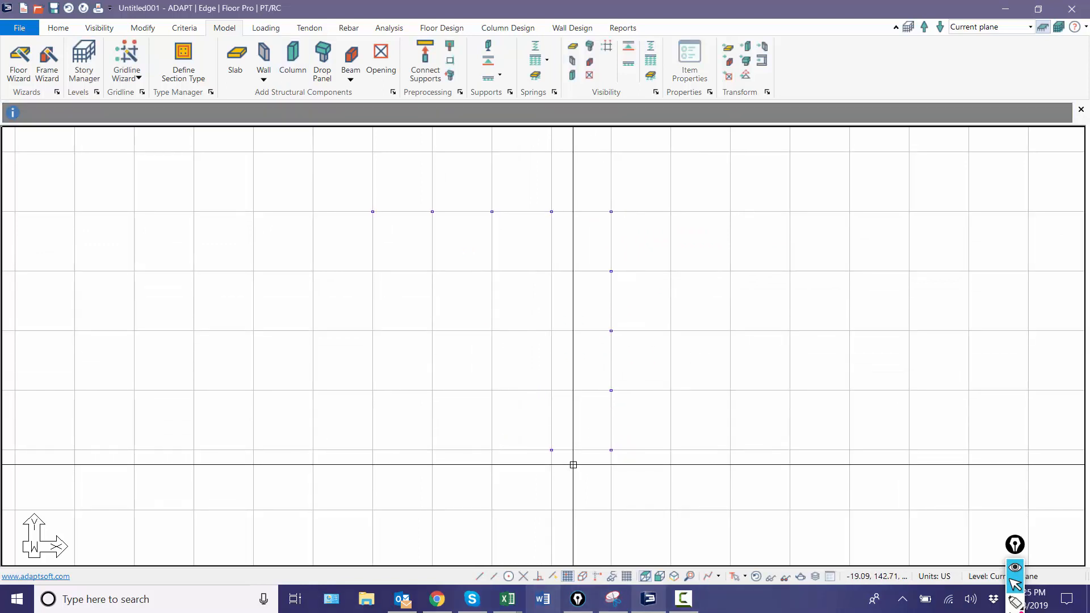
# Step: Copy the four columns below the top row's right end to the other four column lines, forming a 5-by-5 layout
pyautogui.click(651, 484)
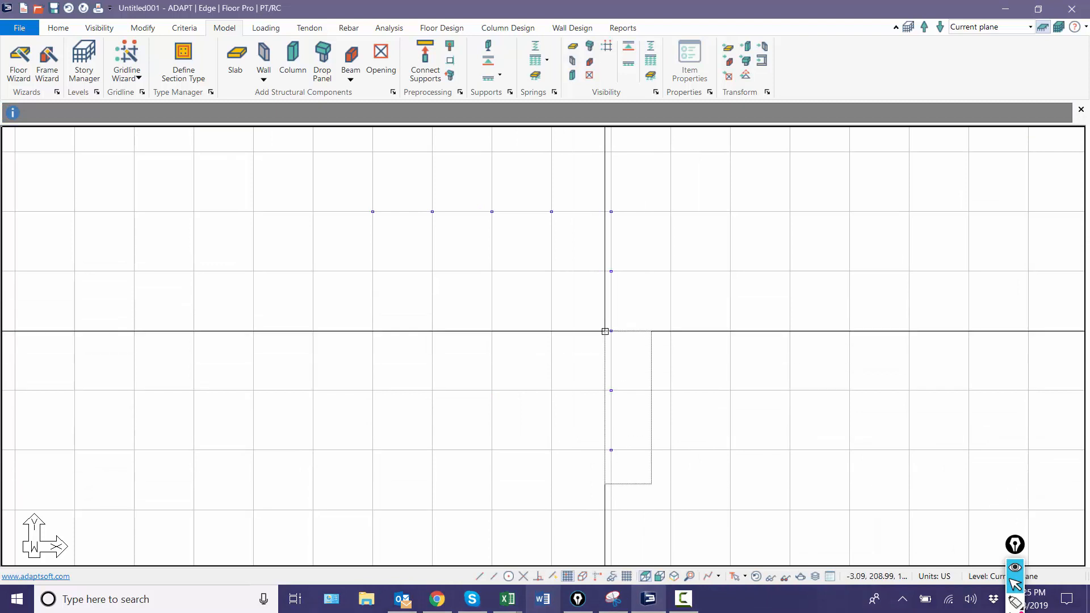
pyautogui.click(584, 248)
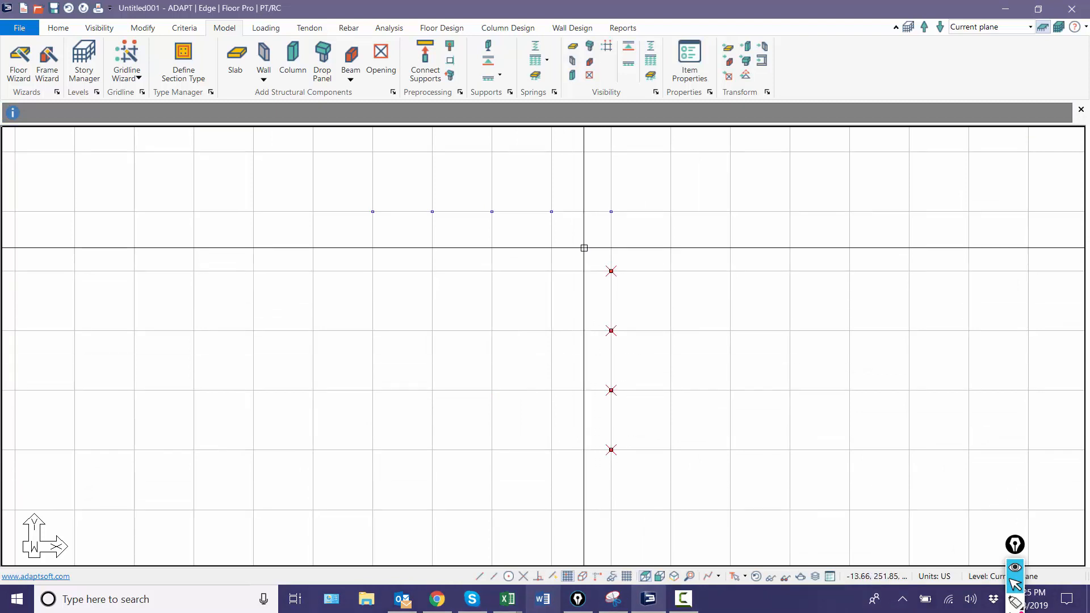
pyautogui.hotkey('ctrl', 'v')
pyautogui.click(543, 284)
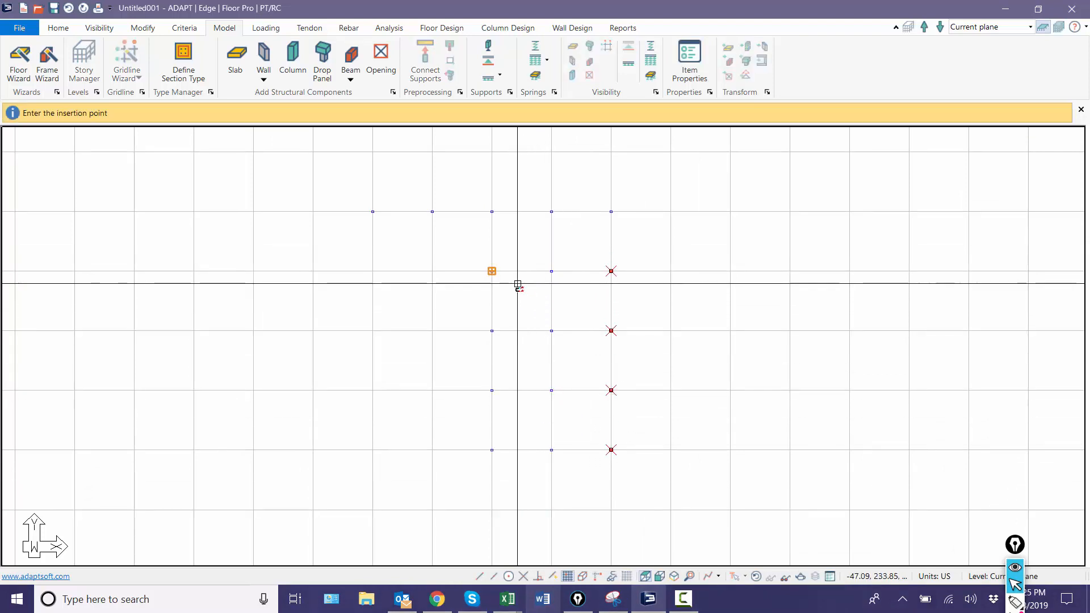
pyautogui.click(491, 280)
pyautogui.click(432, 278)
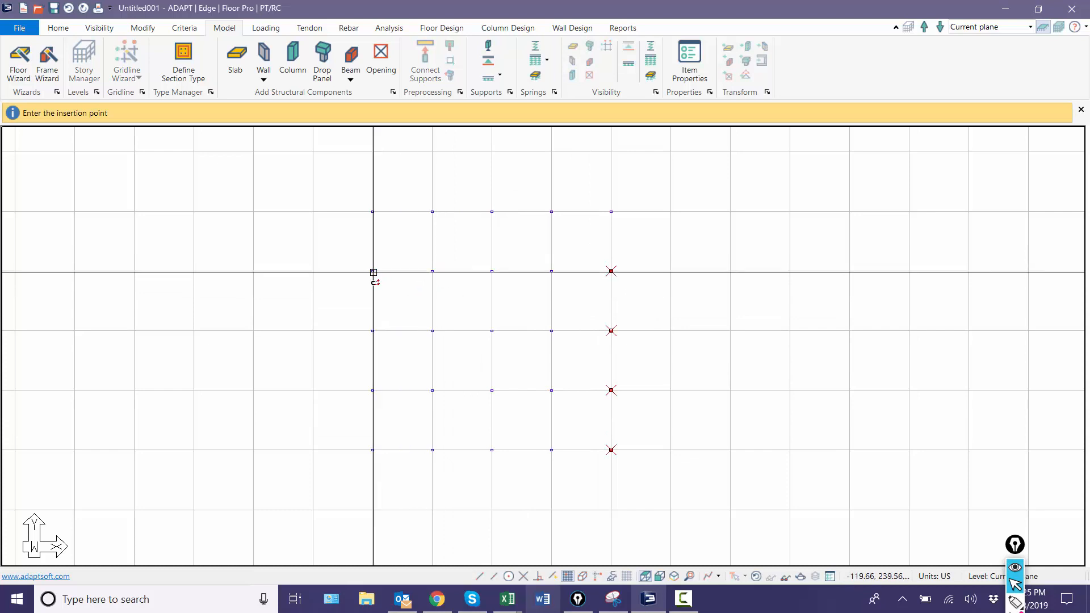
pyautogui.click(372, 275)
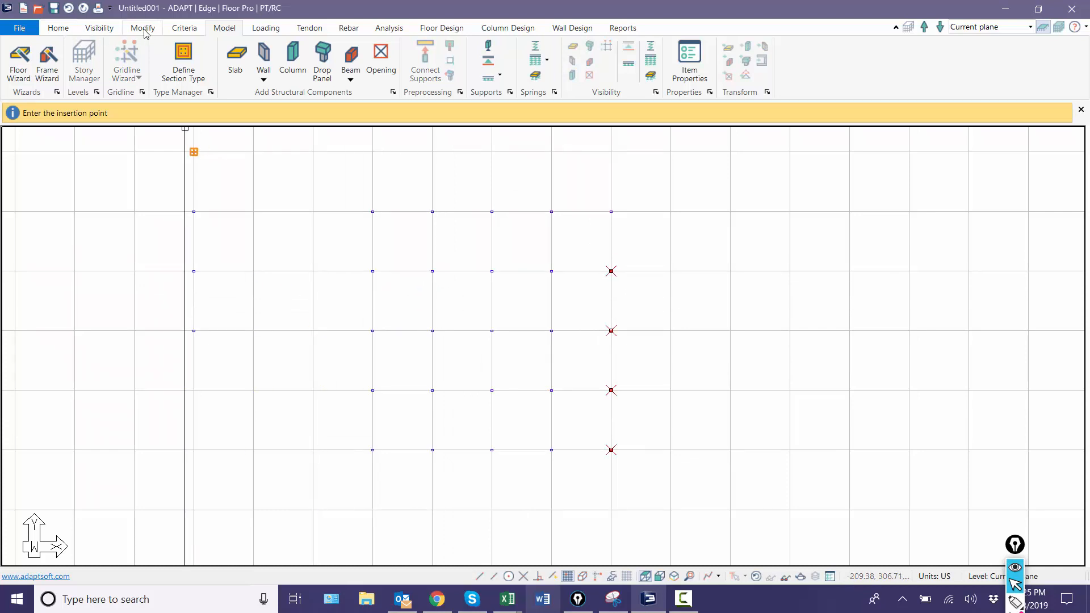
pyautogui.press('Escape')
# Step: Review the cross-section dimensions in the properties of the top-left corner column
pyautogui.scroll(1, 277, 287)
pyautogui.moveTo(277, 288); pyautogui.dragTo(295, 285, button='middle')
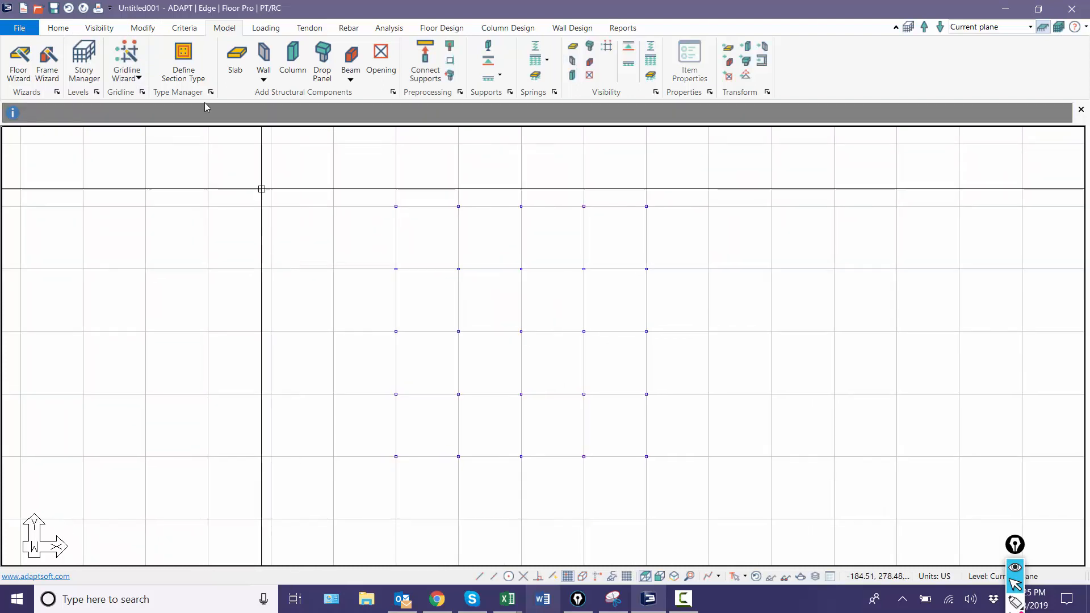
pyautogui.click(143, 28)
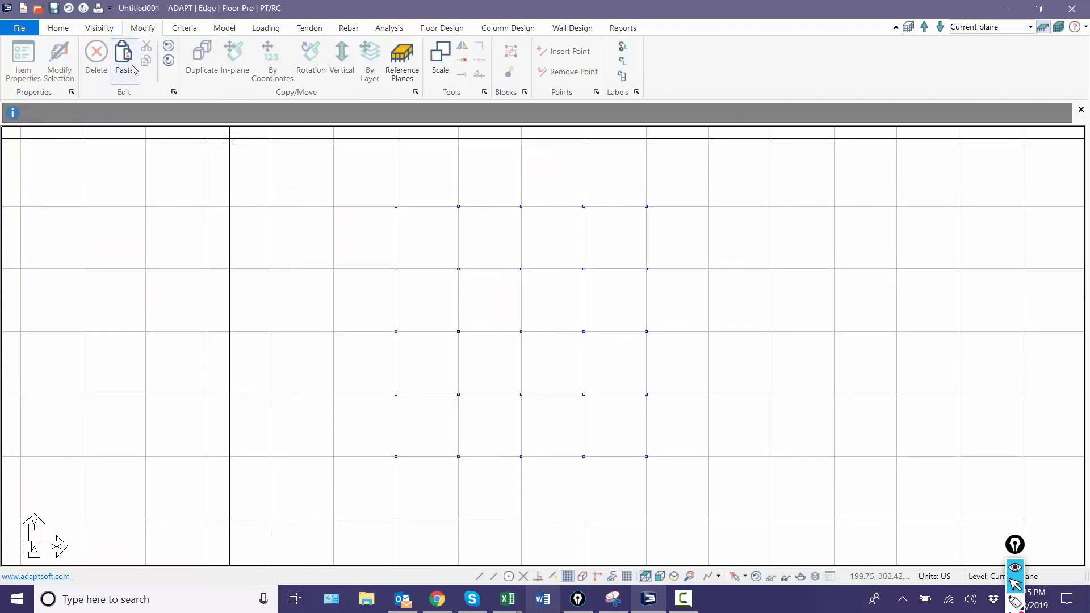
pyautogui.scroll(3, 491, 317)
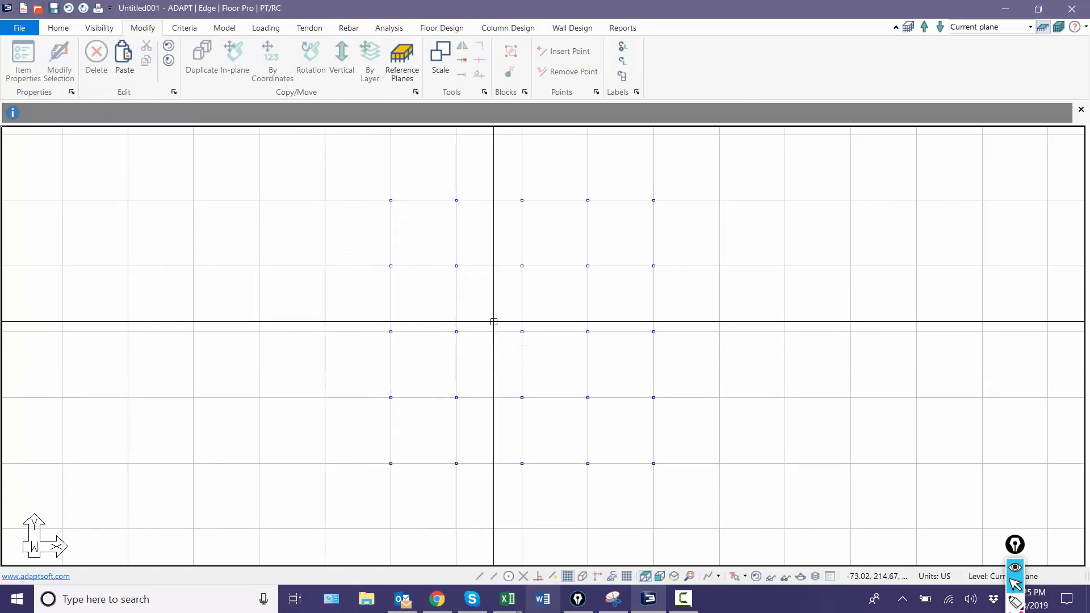
pyautogui.scroll(5, 480, 235)
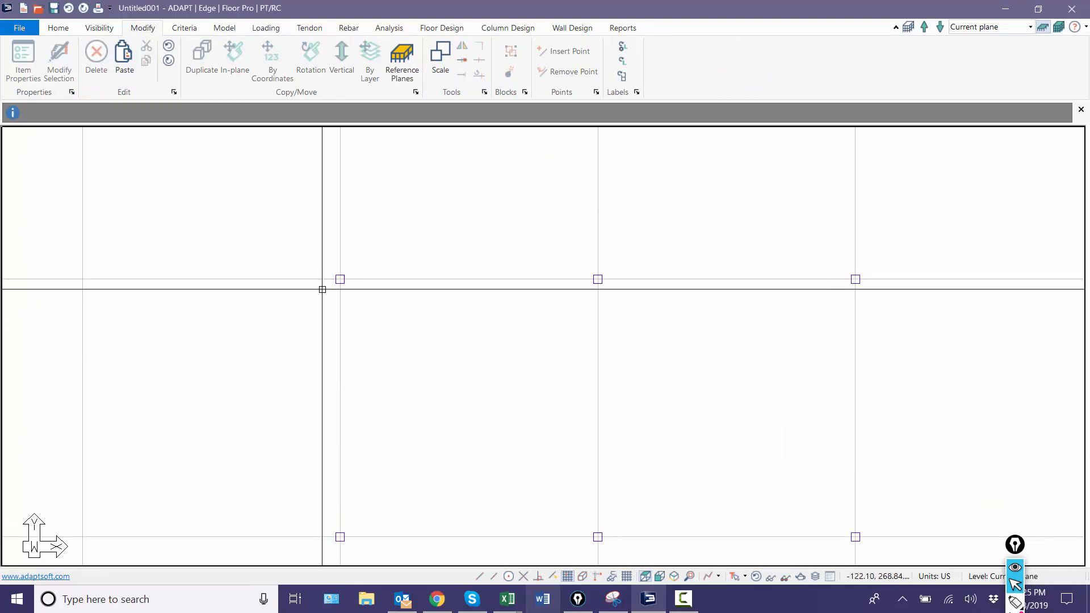
pyautogui.doubleClick(345, 280)
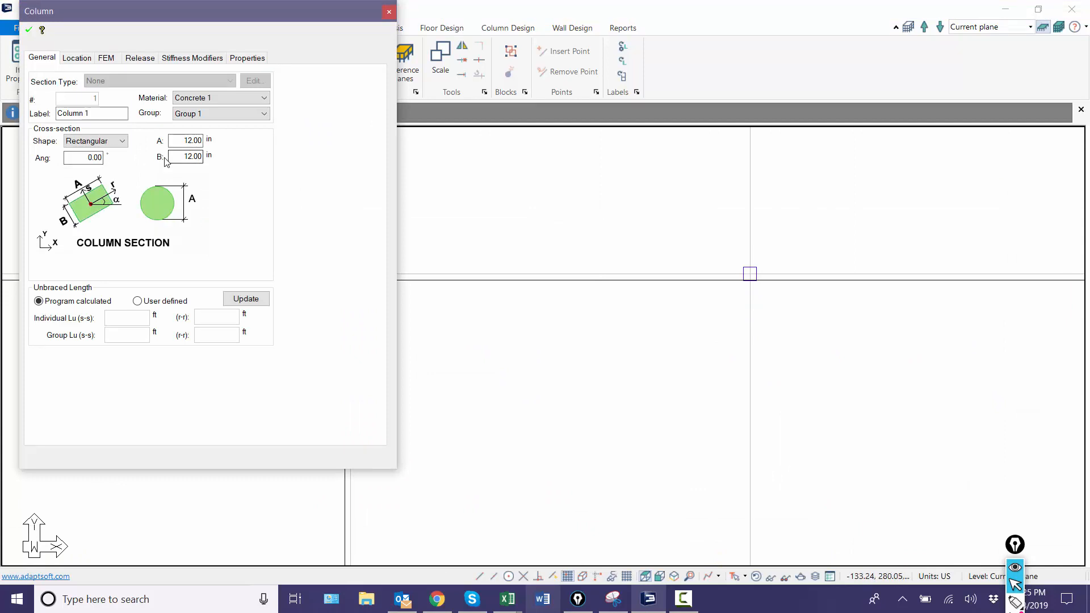
pyautogui.press('Escape')
pyautogui.scroll(-6, 445, 211)
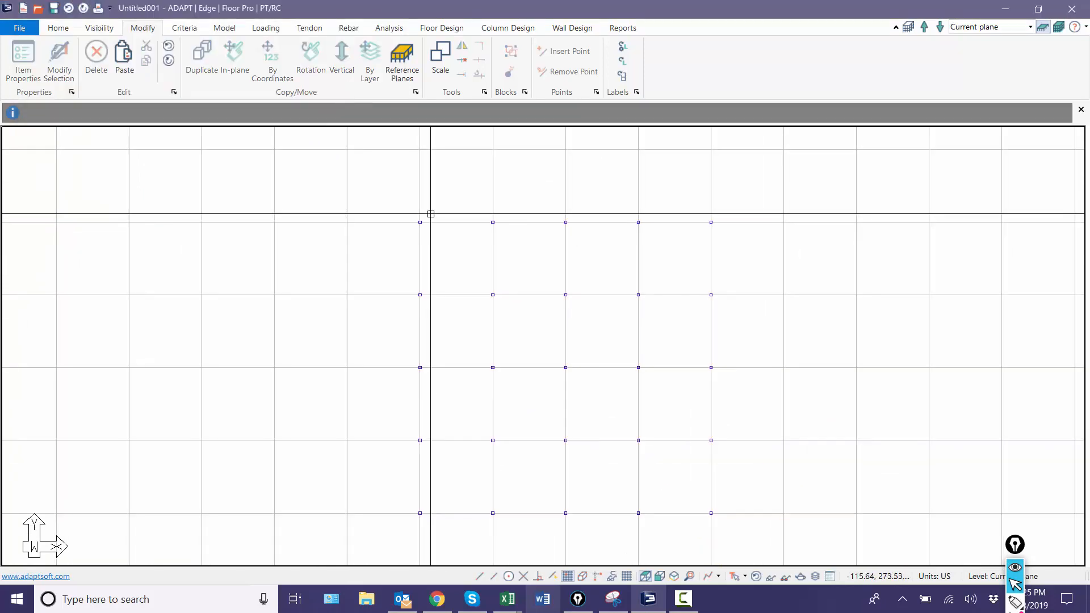
# Step: Draw four beams along the top row of columns, each spanning between adjacent columns
pyautogui.moveTo(436, 313); pyautogui.dragTo(371, 300, button='middle')
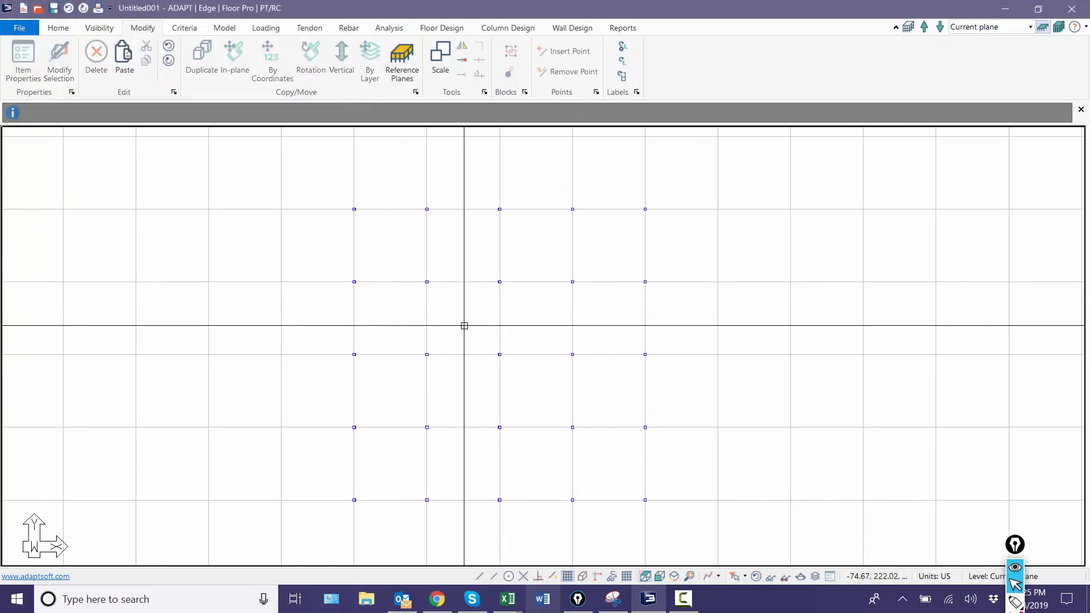
pyautogui.moveTo(464, 325); pyautogui.dragTo(448, 307, button='middle')
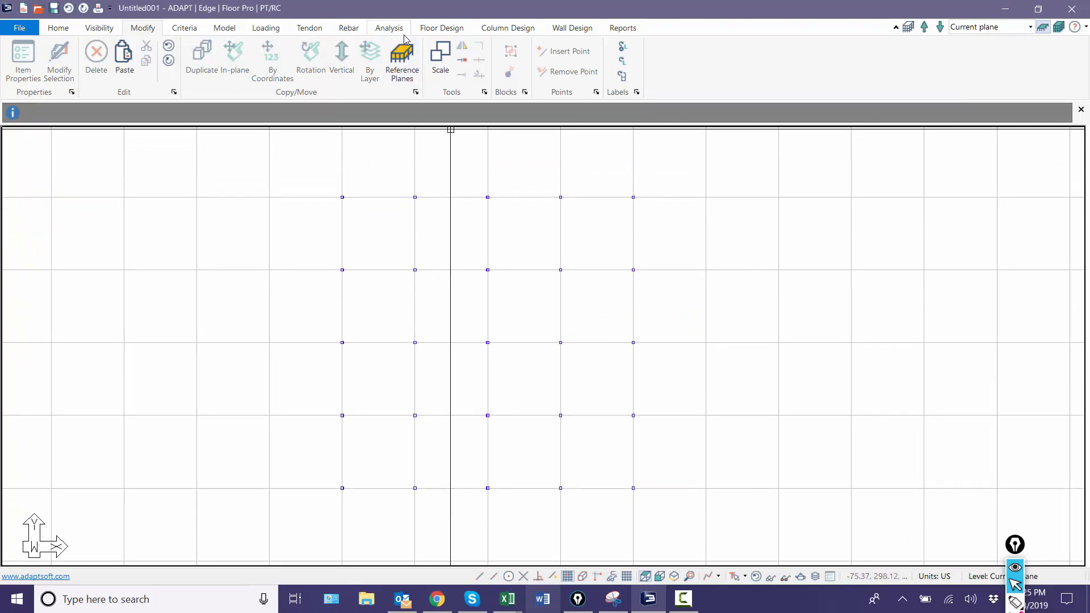
pyautogui.moveTo(324, 158); pyautogui.dragTo(336, 181, button='middle')
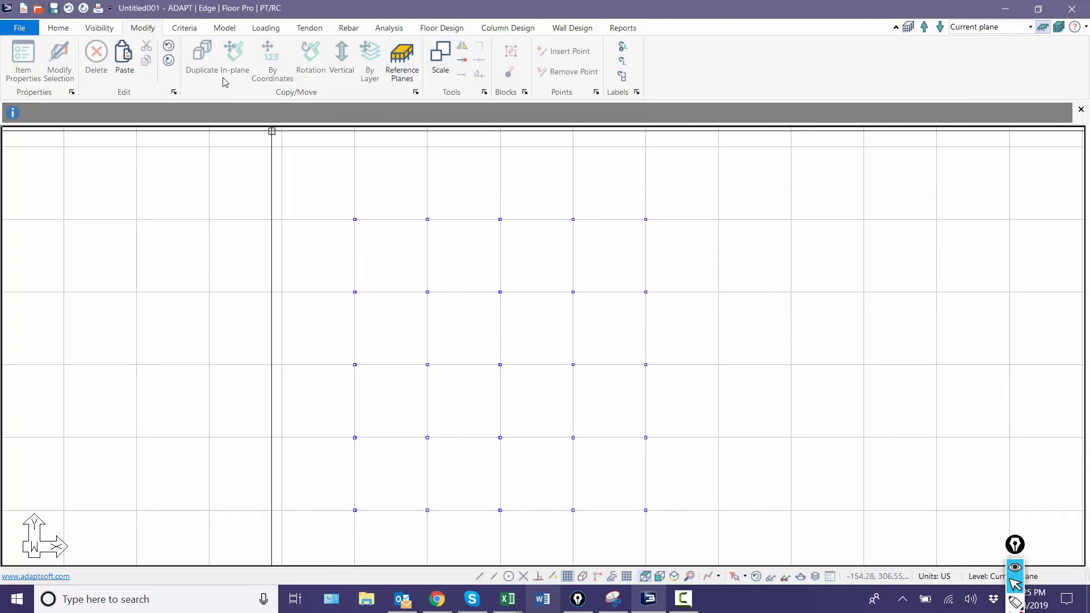
pyautogui.click(225, 28)
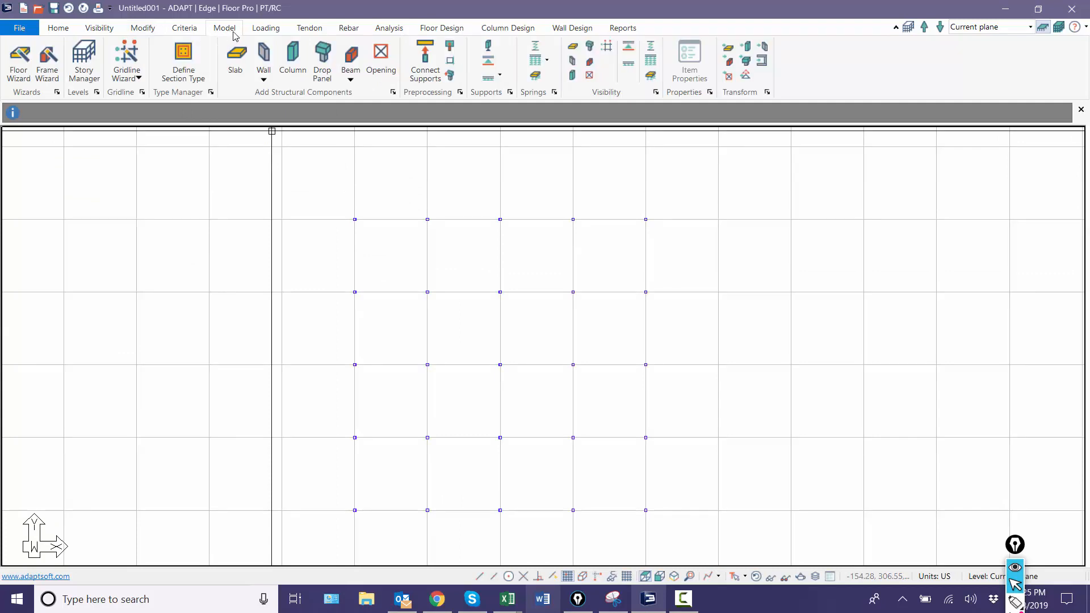
pyautogui.click(350, 57)
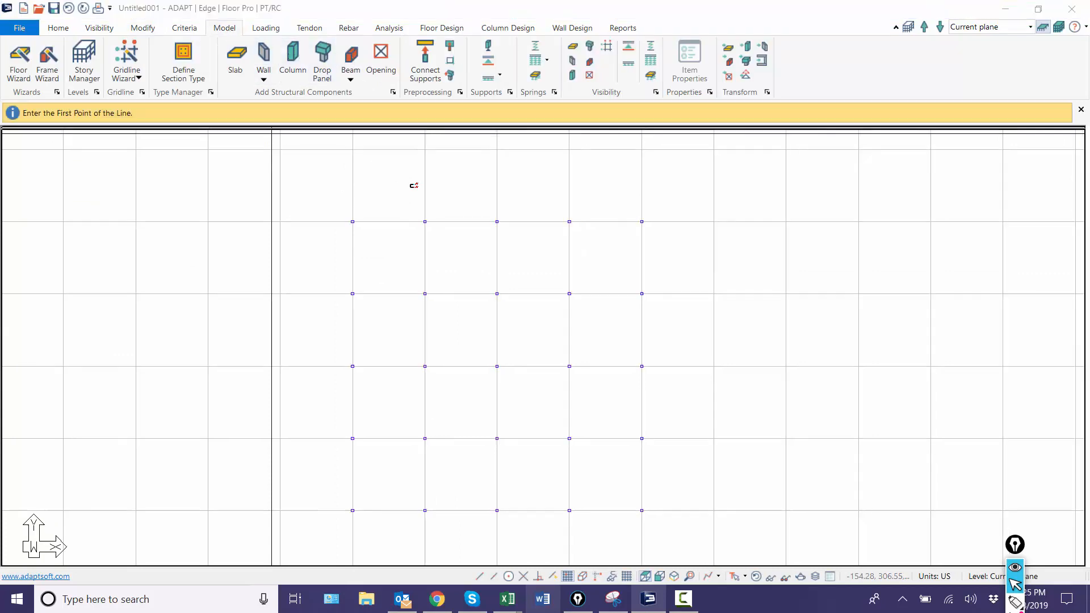
pyautogui.click(425, 222)
pyautogui.click(496, 222)
pyautogui.click(495, 222)
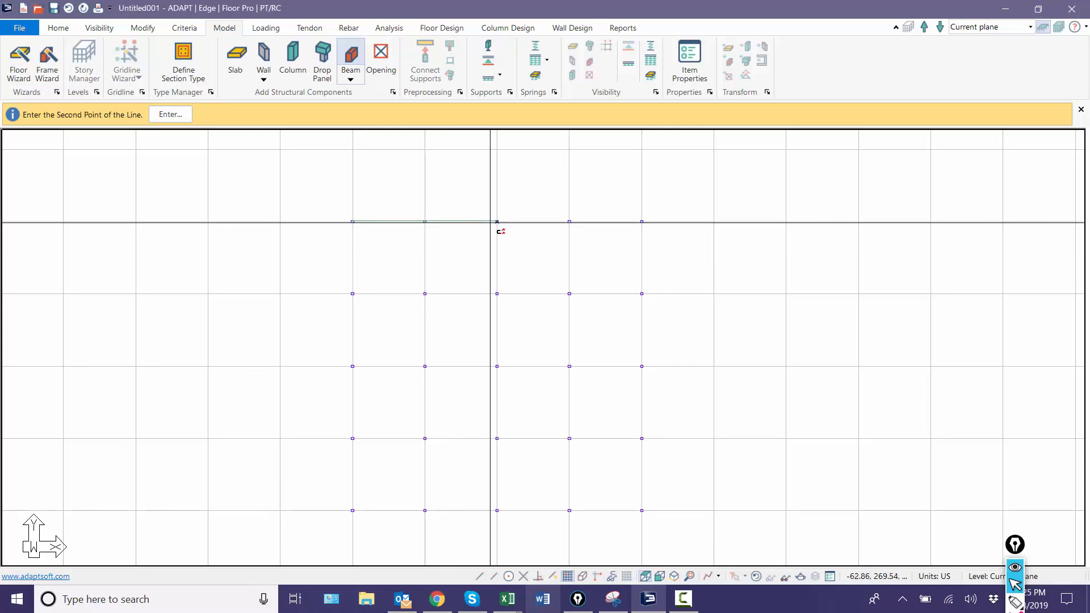
pyautogui.click(569, 222)
pyautogui.click(570, 222)
pyautogui.click(642, 222)
pyautogui.press('Escape')
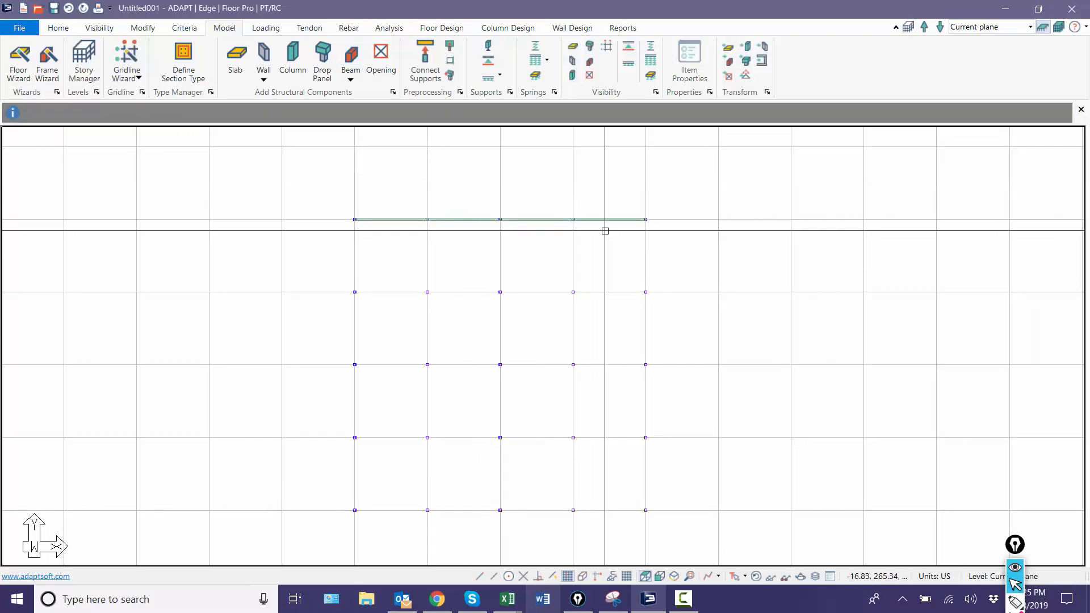
# Step: Copy the four beams of the top row to the four column rows below
pyautogui.click(612, 219)
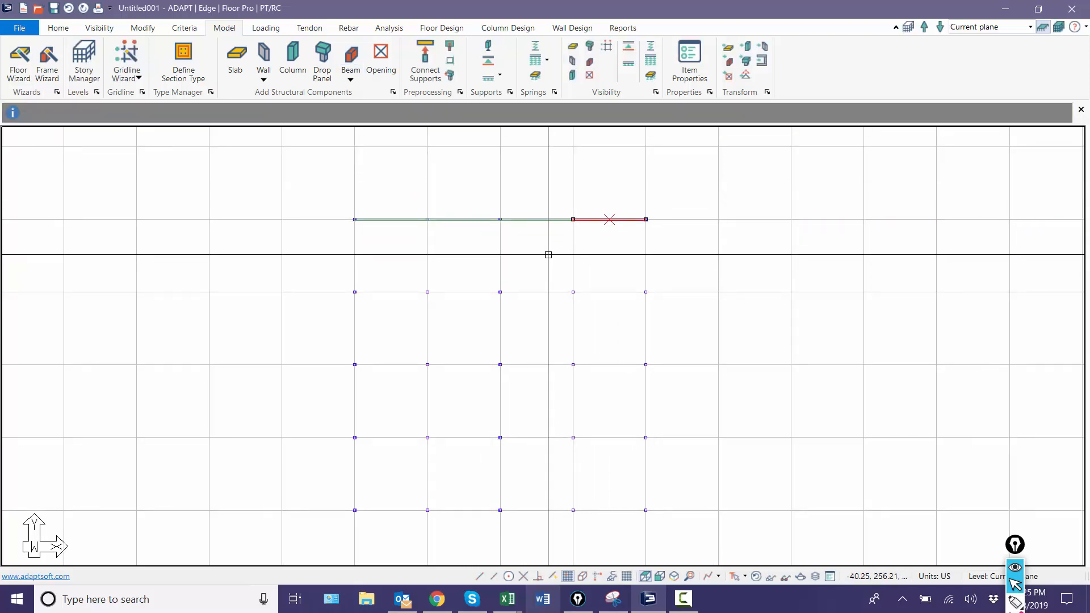
pyautogui.keyDown('ctrl'); pyautogui.click(532, 220); pyautogui.keyUp('ctrl')
pyautogui.keyDown('ctrl'); pyautogui.click(444, 219); pyautogui.keyUp('ctrl')
pyautogui.keyDown('ctrl'); pyautogui.click(392, 218); pyautogui.keyUp('ctrl')
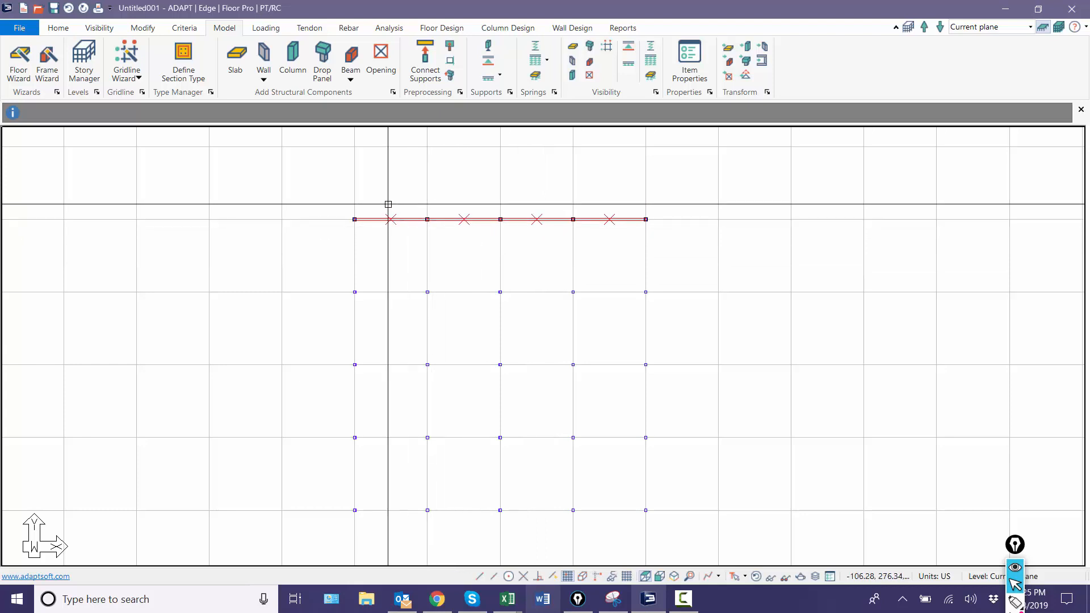
pyautogui.hotkey('ctrl', 'c')
pyautogui.hotkey('ctrl', 'v')
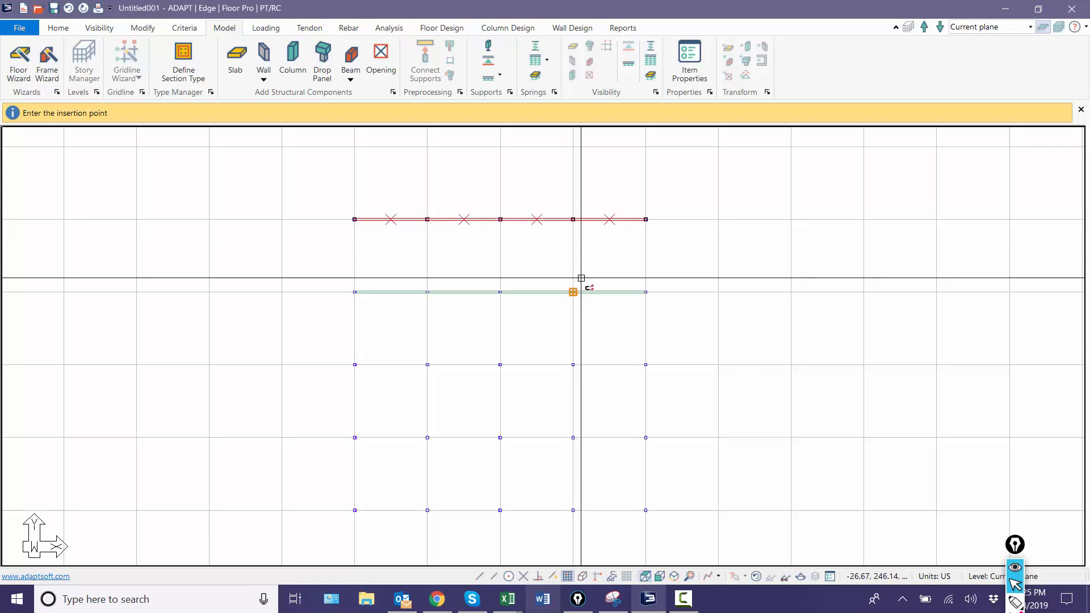
pyautogui.click(574, 291)
pyautogui.click(575, 363)
pyautogui.click(575, 436)
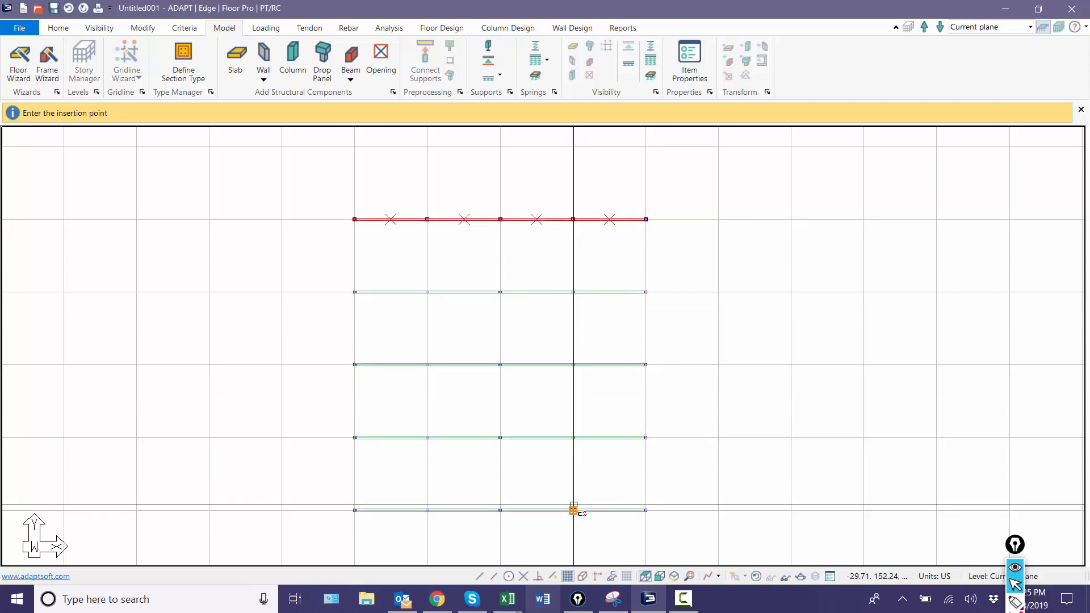
pyautogui.click(574, 509)
pyautogui.press('Escape')
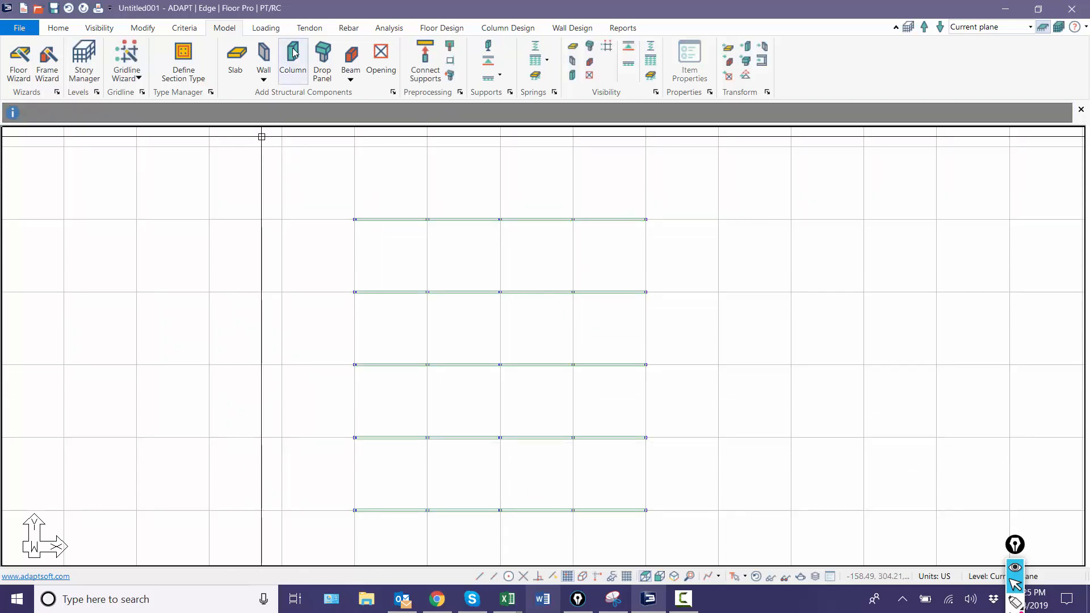
# Step: Draw four beams along the leftmost column line from bottom to top, one between each pair of adjacent columns
pyautogui.click(351, 55)
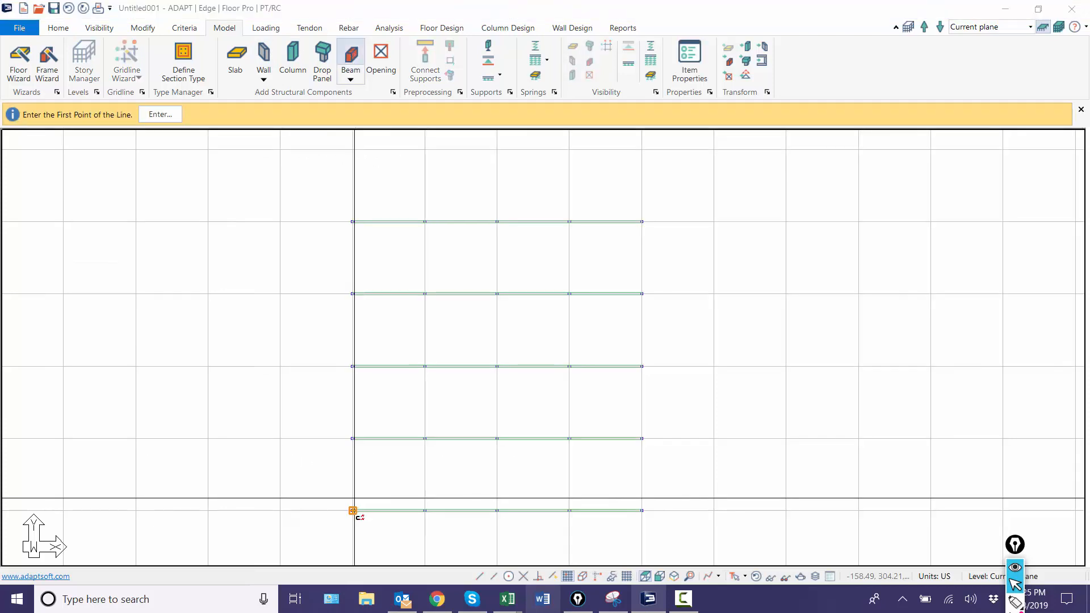
pyautogui.click(353, 510)
pyautogui.click(352, 437)
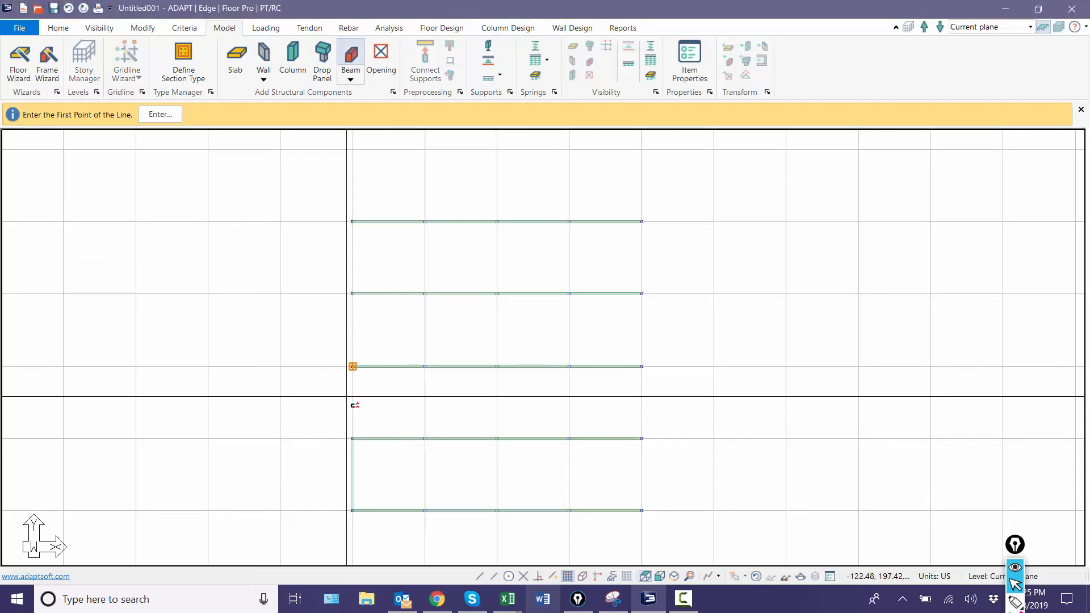
pyautogui.click(353, 438)
pyautogui.click(352, 366)
pyautogui.click(352, 366)
pyautogui.click(353, 293)
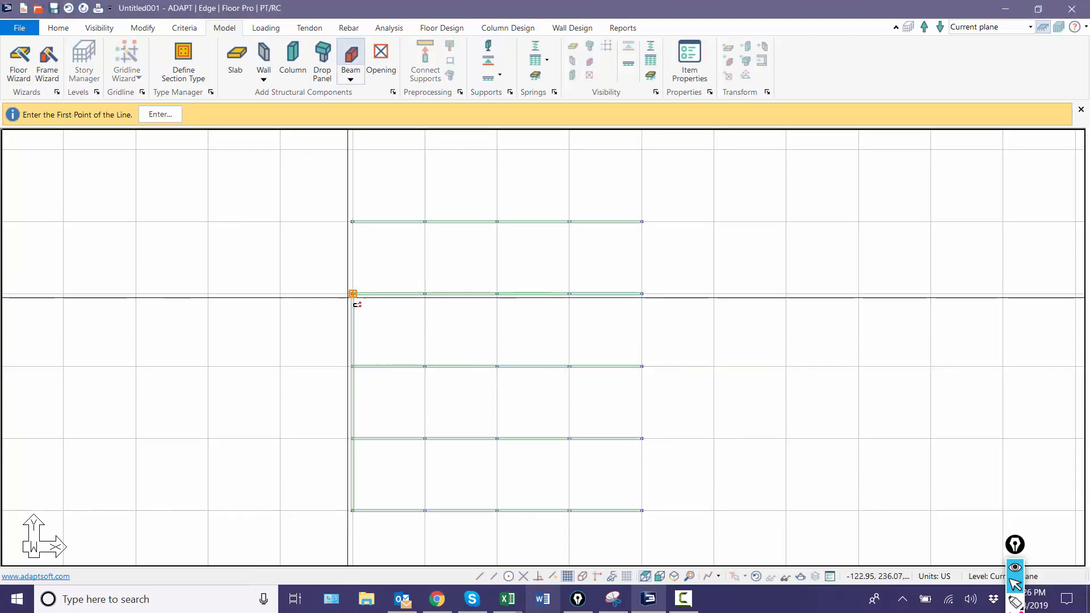
pyautogui.click(352, 293)
pyautogui.click(353, 222)
pyautogui.press('Escape')
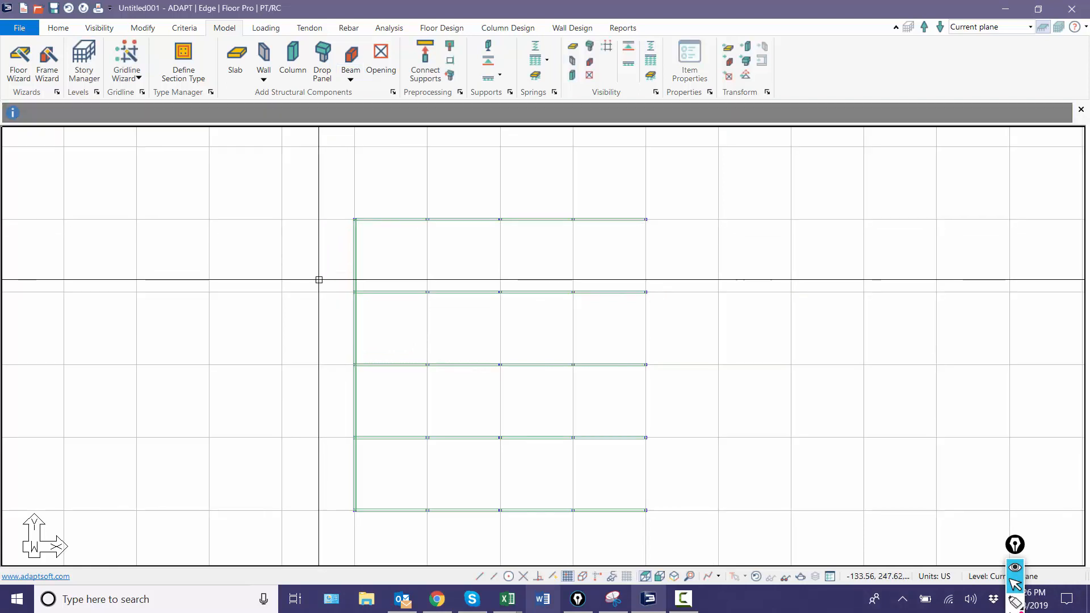
# Step: Copy the four beams of the leftmost column line to the four parallel column lines, completing the beam grid
pyautogui.scroll(2, 319, 280)
pyautogui.scroll(-2, 391, 255)
pyautogui.click(401, 251)
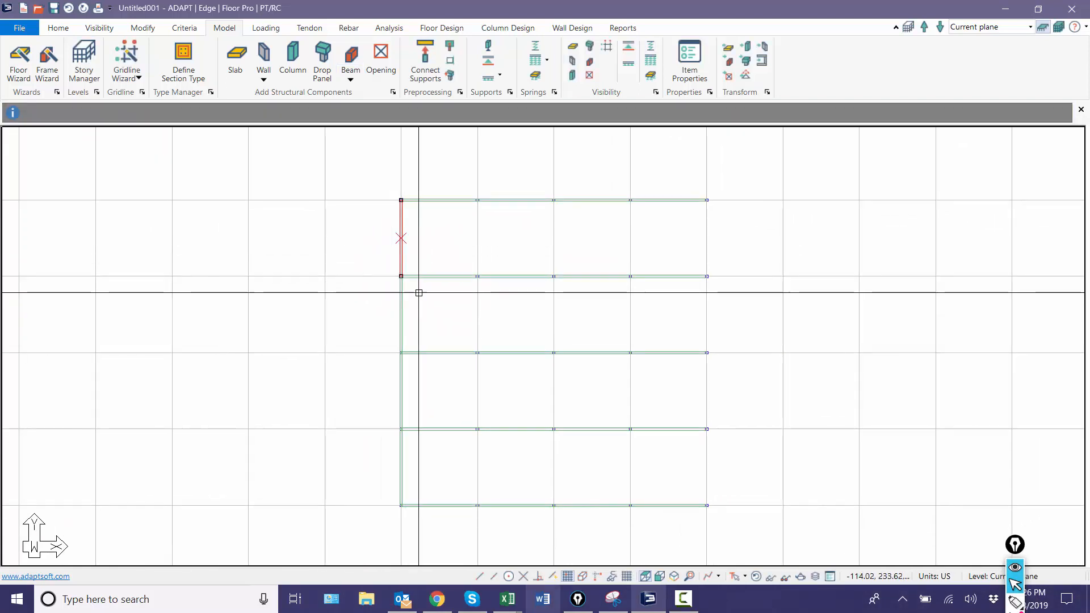
pyautogui.keyDown('ctrl'); pyautogui.moveTo(419, 295); pyautogui.dragTo(384, 305); pyautogui.keyUp('ctrl')
pyautogui.keyDown('ctrl'); pyautogui.moveTo(421, 374); pyautogui.dragTo(383, 384); pyautogui.keyUp('ctrl')
pyautogui.keyDown('ctrl'); pyautogui.moveTo(418, 446); pyautogui.dragTo(383, 452); pyautogui.keyUp('ctrl')
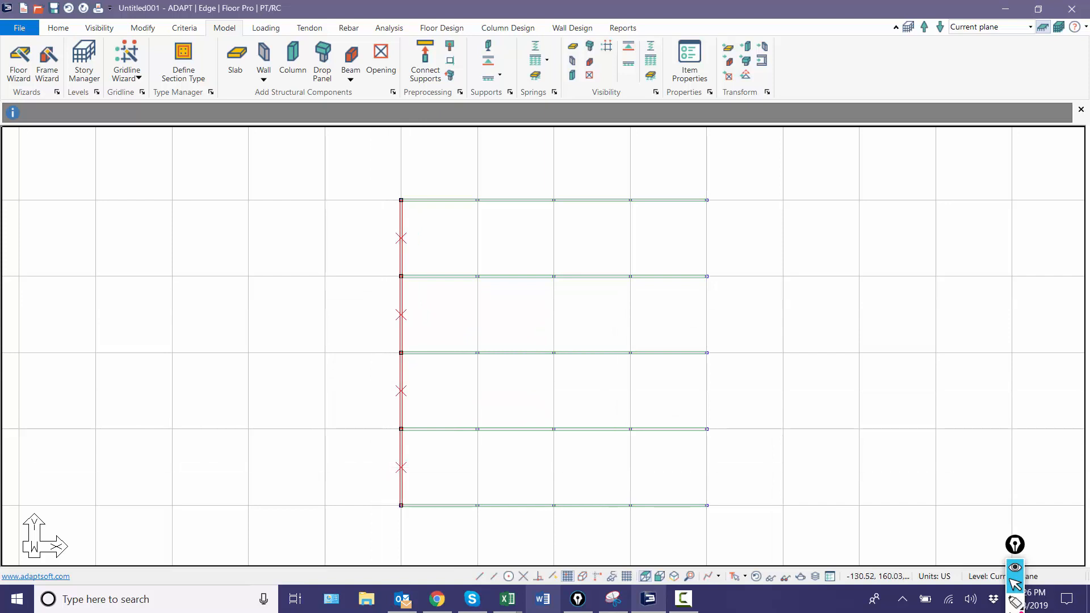
pyautogui.hotkey('ctrl', 'v')
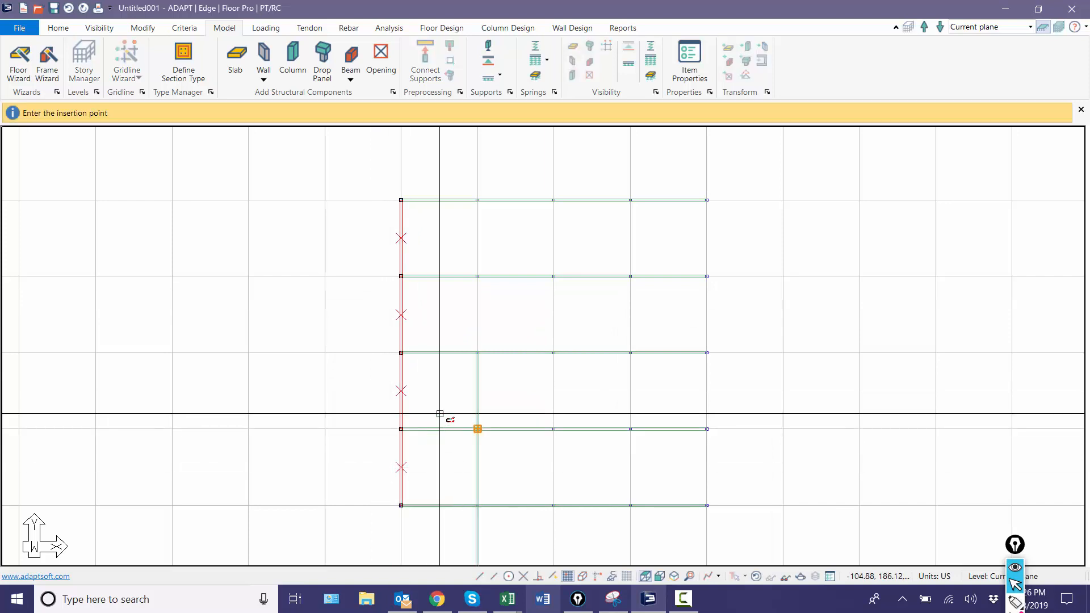
pyautogui.click(481, 274)
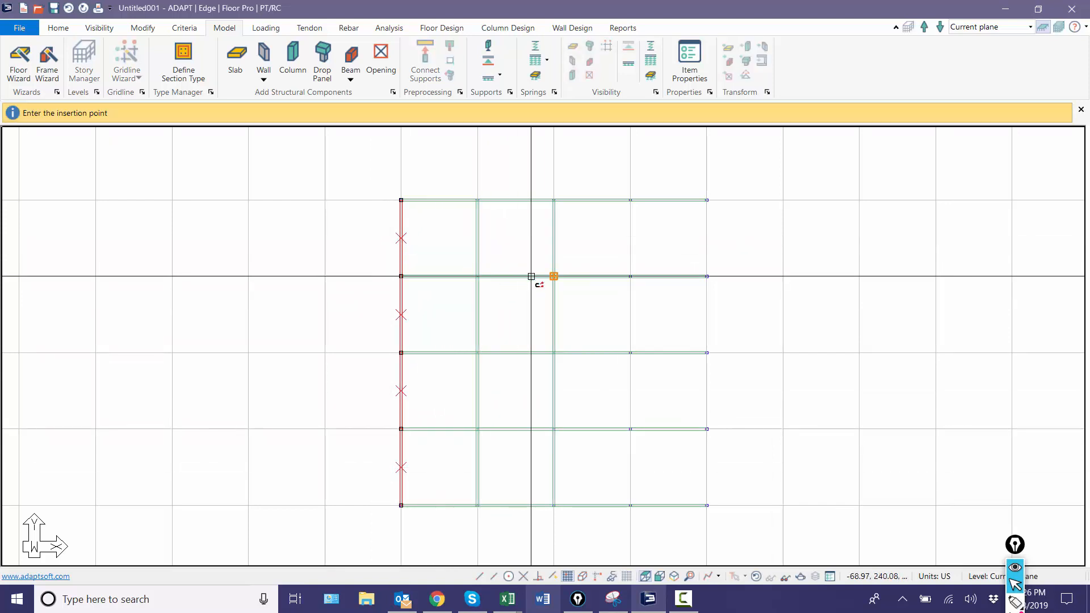
pyautogui.click(556, 277)
pyautogui.click(614, 277)
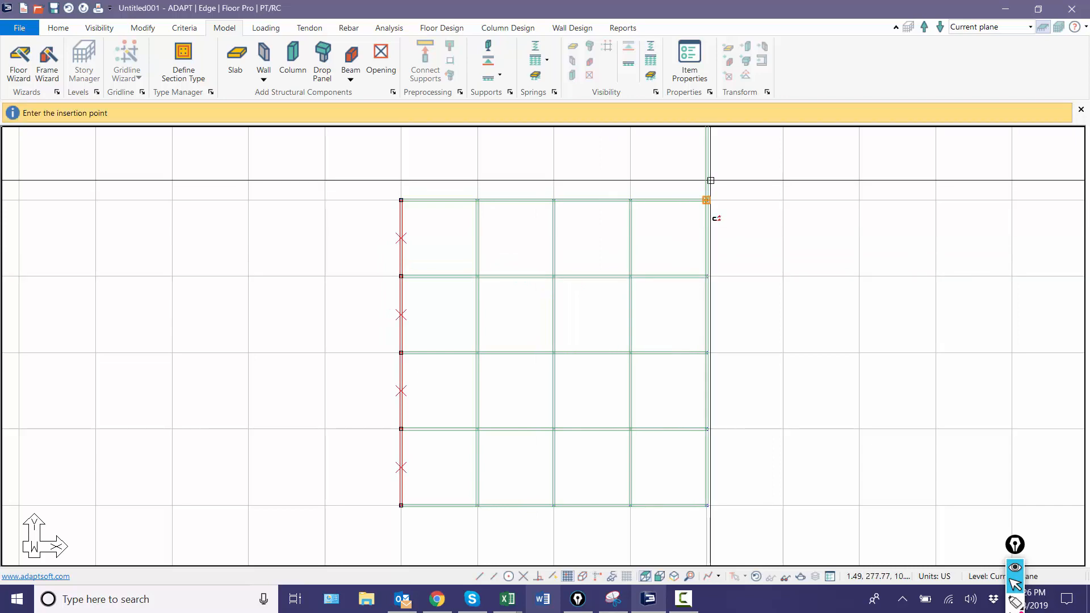
pyautogui.click(708, 281)
pyautogui.press('Escape')
pyautogui.press('Escape')
# Step: Inspect the frame in isometric view and turn off the grid display, returning to the top view
pyautogui.scroll(1, 381, 310)
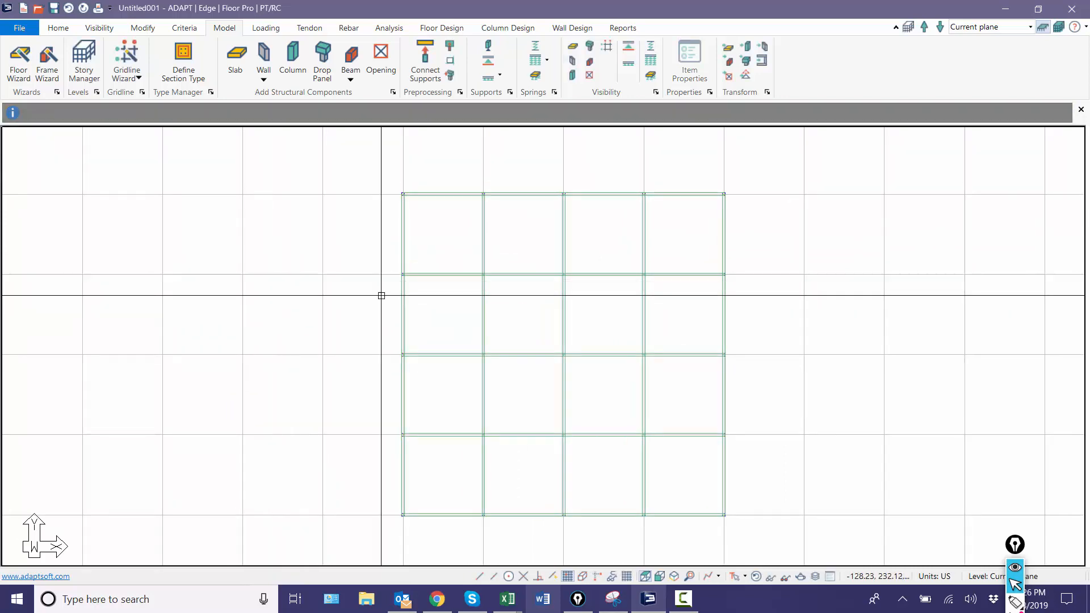
pyautogui.scroll(-4, 536, 369)
pyautogui.click(674, 576)
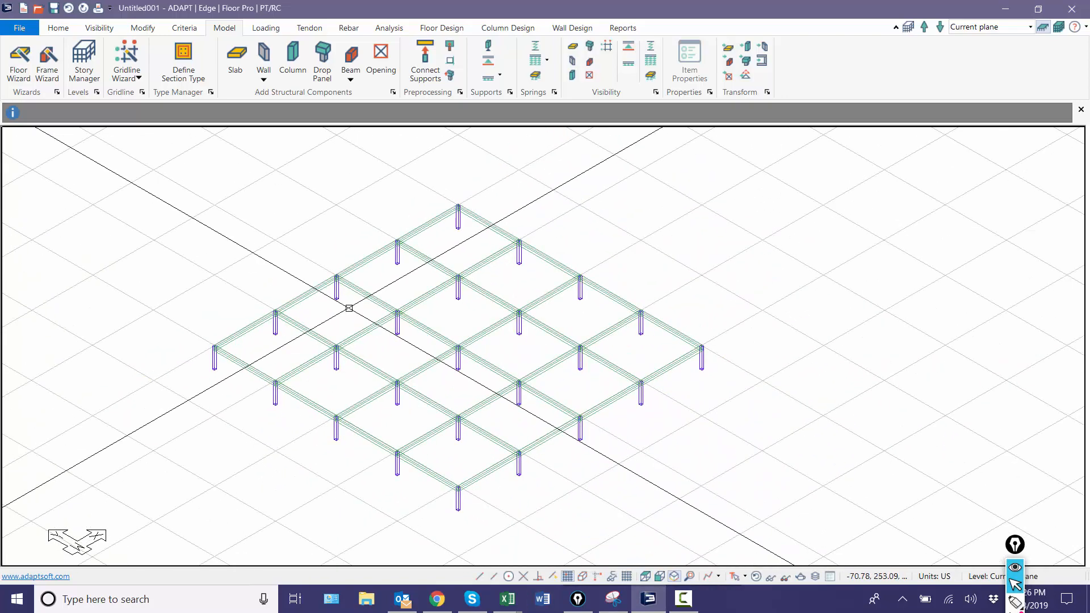
pyautogui.click(568, 576)
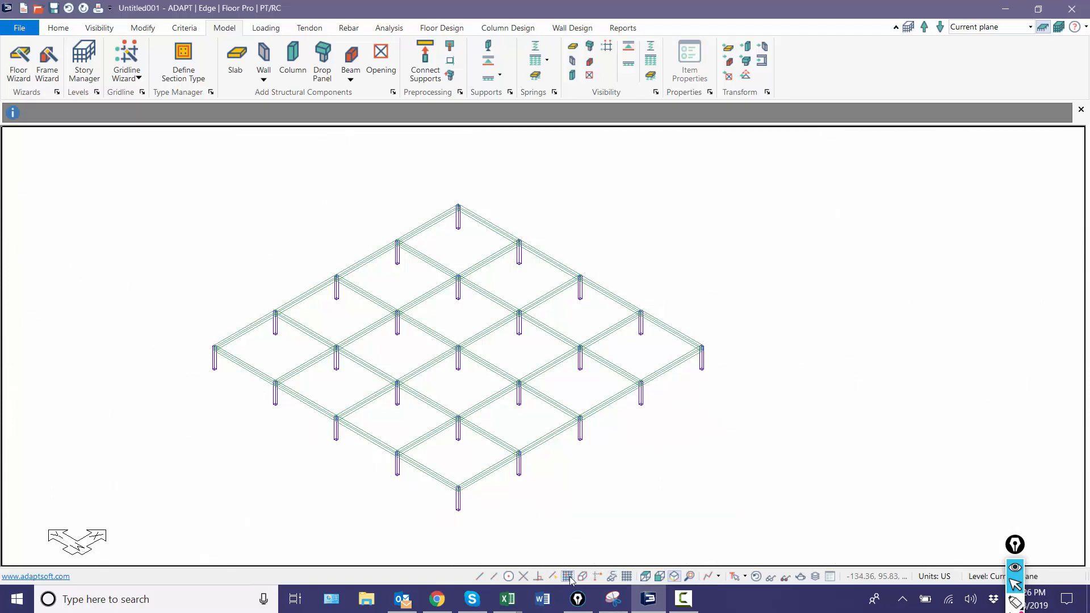
pyautogui.click(646, 577)
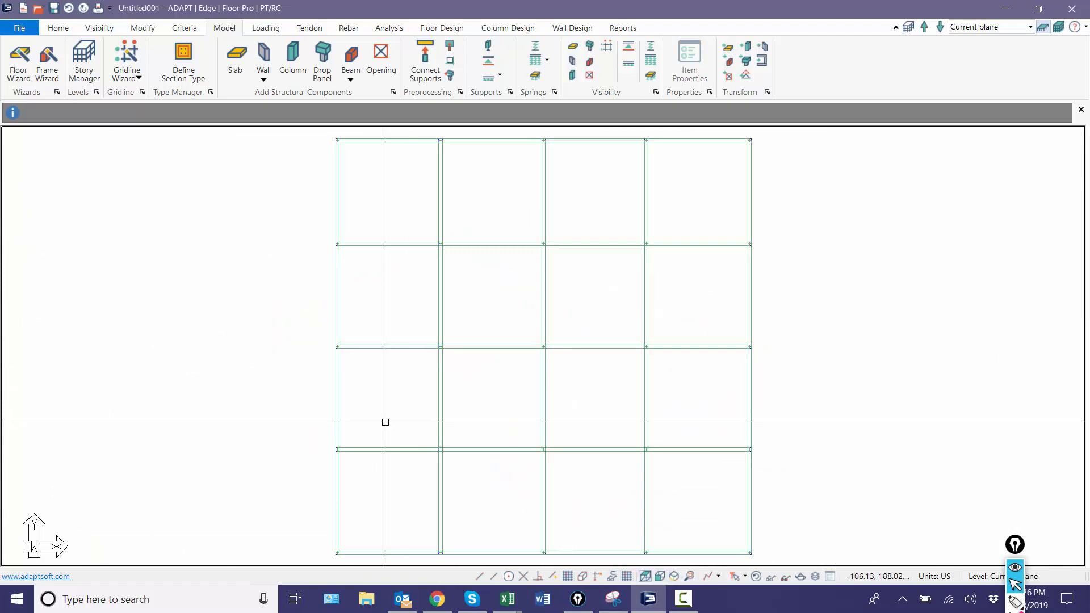
# Step: Check the thickness in the slab properties and draw a slab region over the whole frame, cornered at the four outer corner columns
pyautogui.click(231, 61)
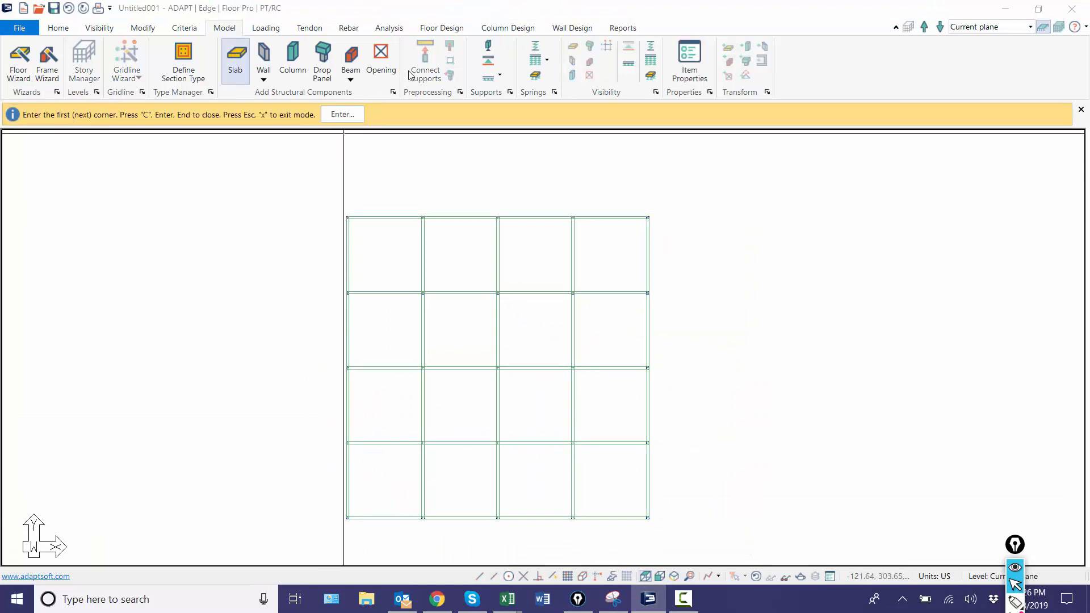
pyautogui.click(678, 73)
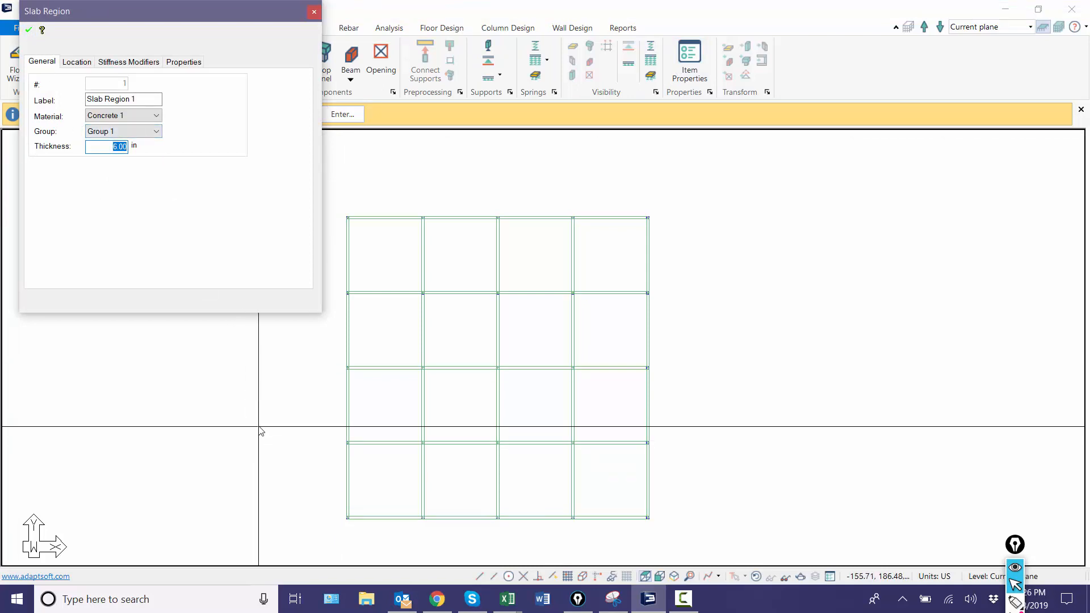
pyautogui.scroll(1, 259, 430)
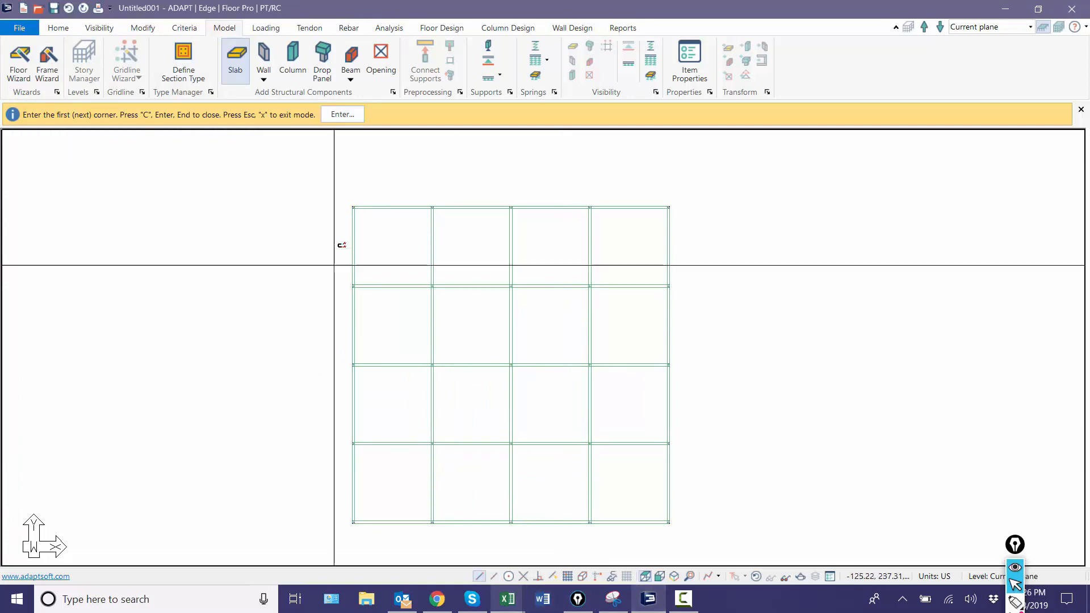
pyautogui.click(353, 208)
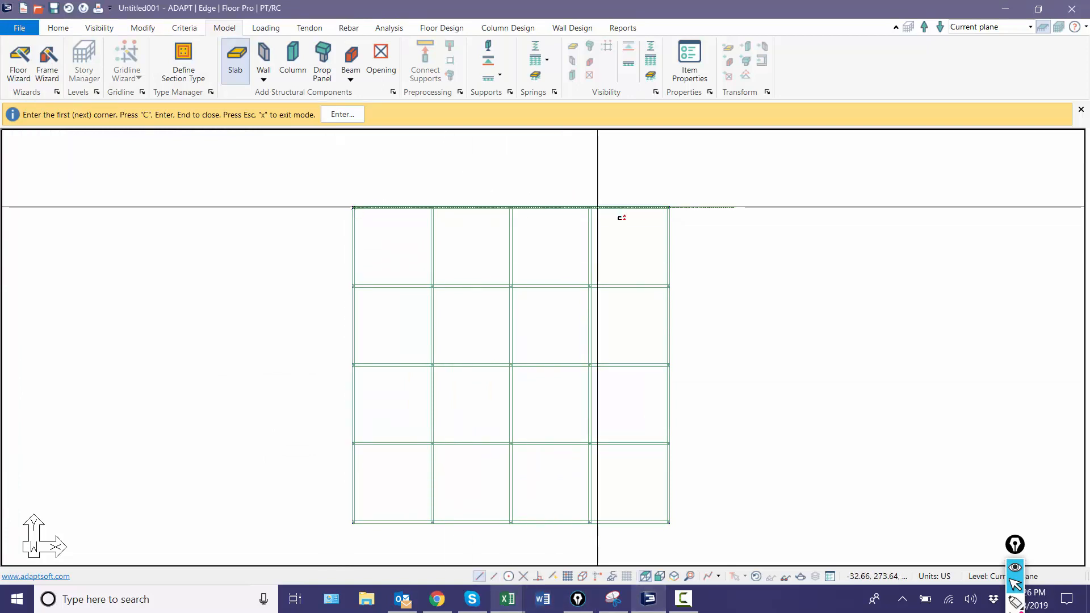
pyautogui.click(668, 208)
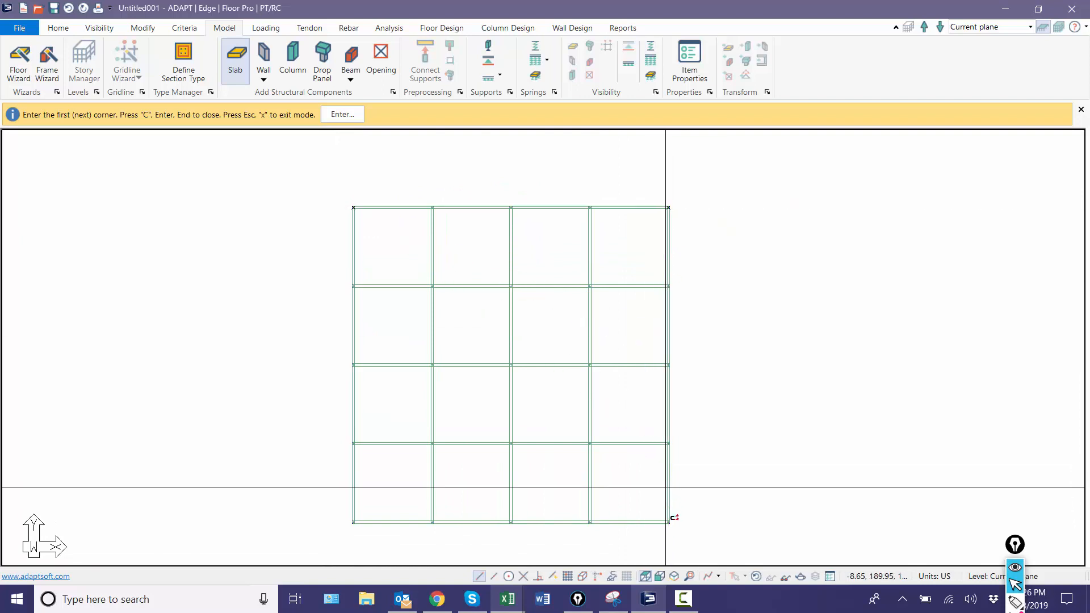
pyautogui.click(668, 521)
pyautogui.click(351, 524)
pyautogui.press('c')
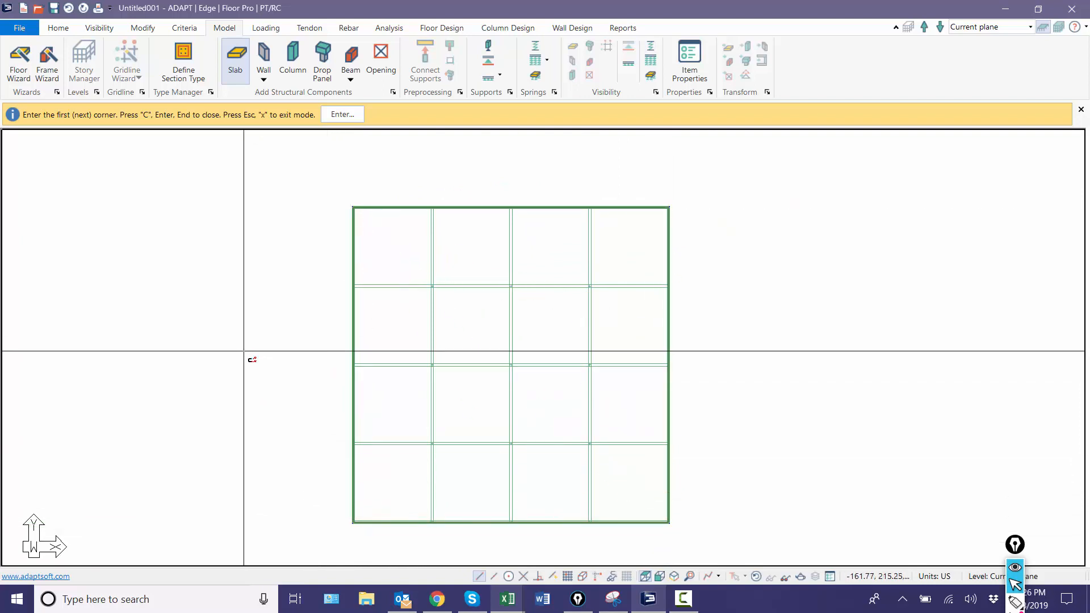
pyautogui.rightClick(253, 275)
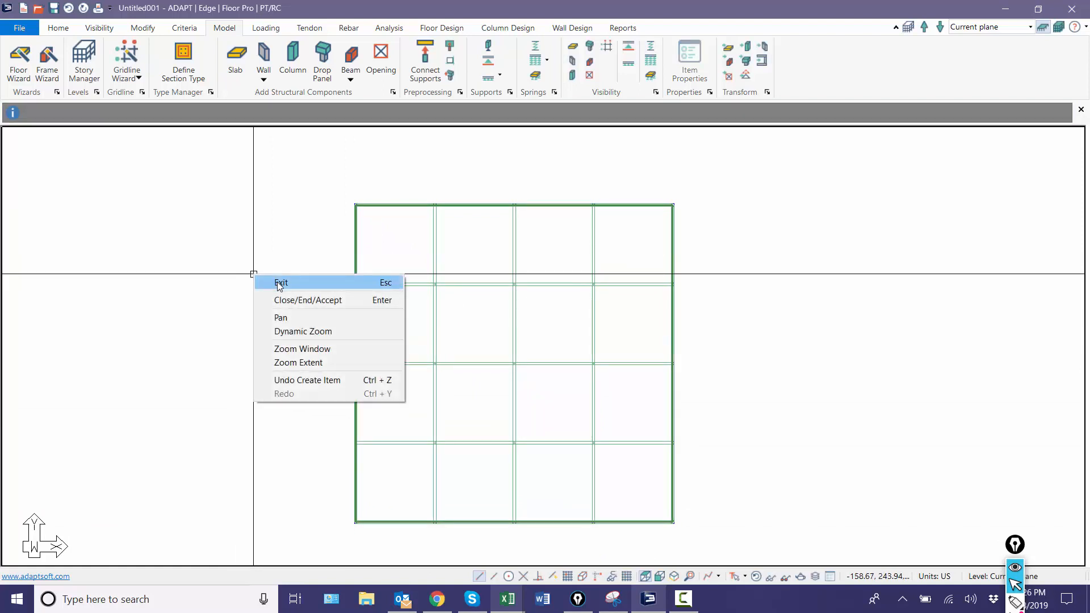
pyautogui.click(281, 282)
# Step: Add a generic material of type Steel labelled Steel_1 to the material properties
pyautogui.scroll(1, 151, 321)
pyautogui.moveTo(151, 321); pyautogui.dragTo(143, 286, button='middle')
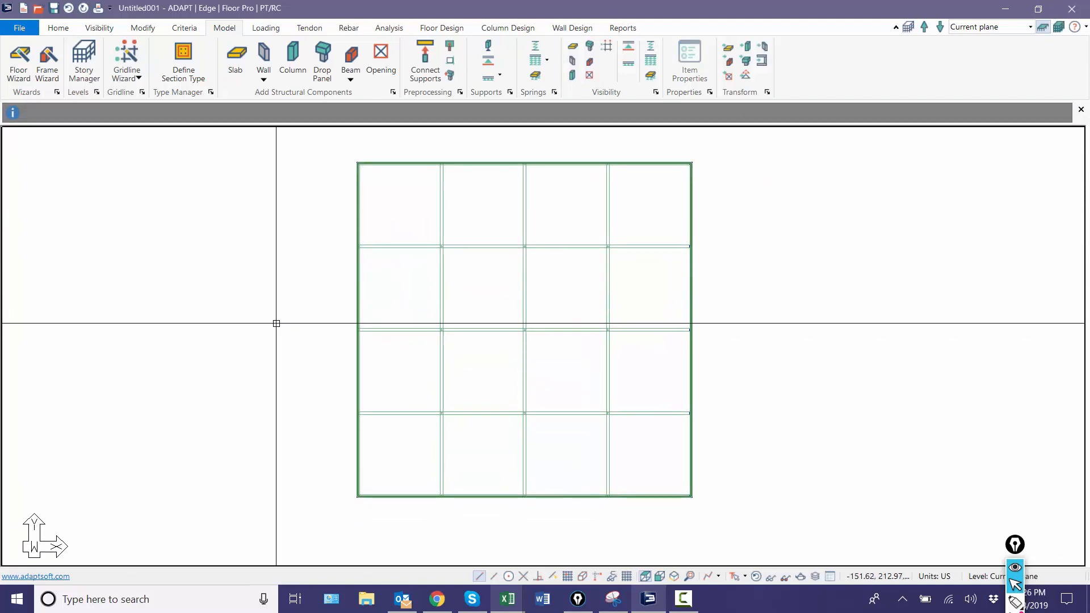
pyautogui.scroll(-2, 238, 398)
pyautogui.scroll(2, 281, 327)
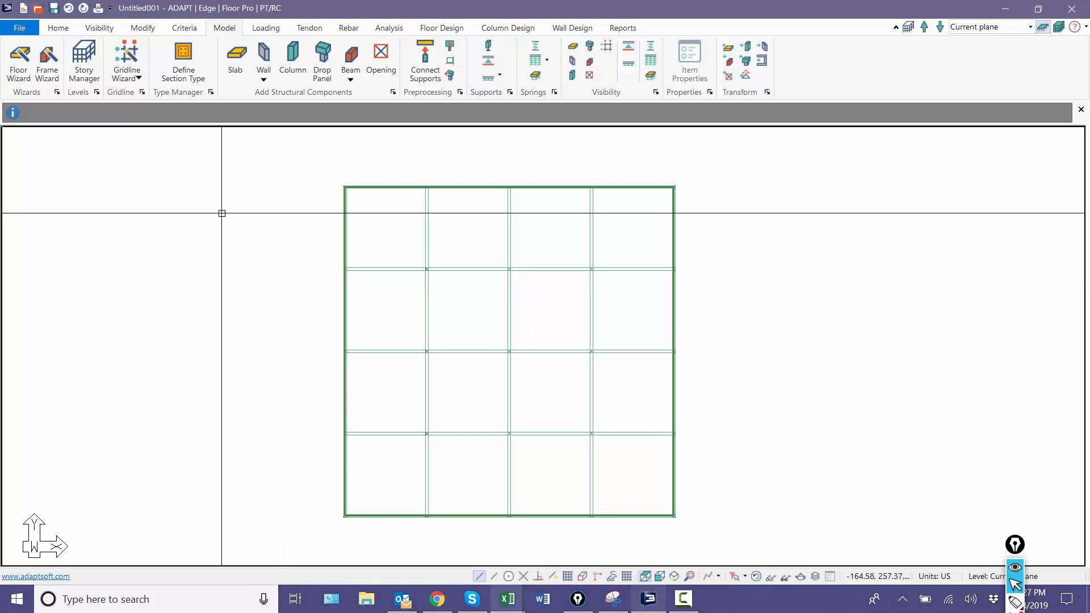
pyautogui.click(190, 27)
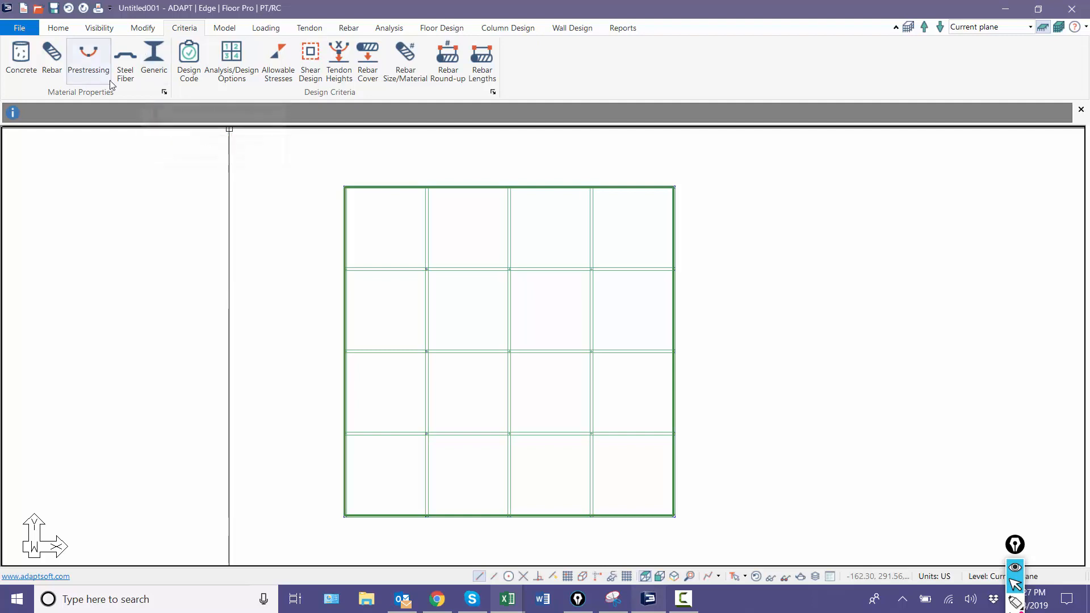
pyautogui.click(155, 64)
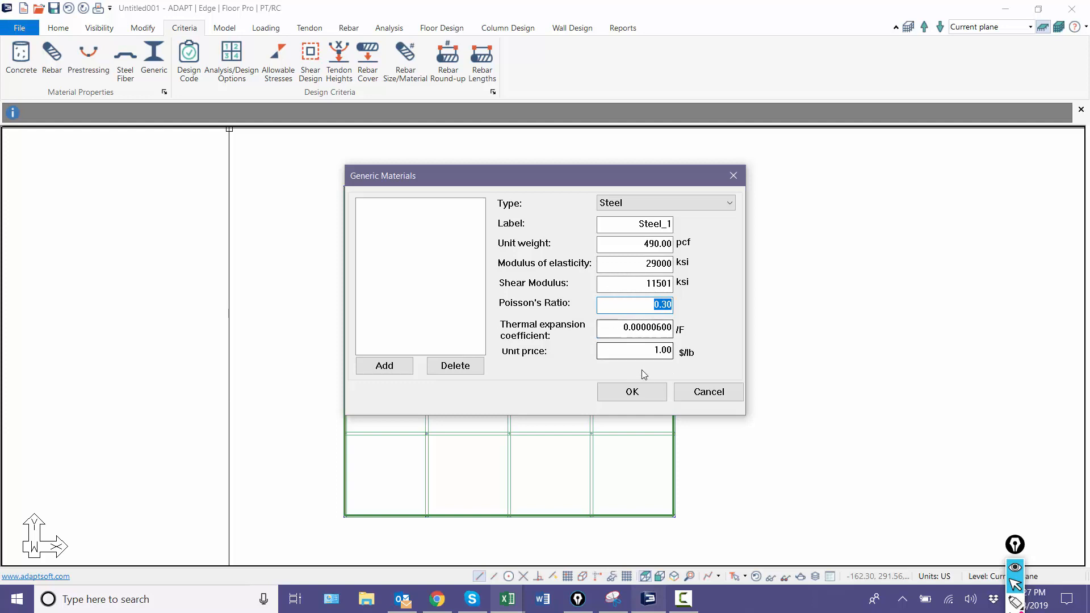
pyautogui.click(400, 367)
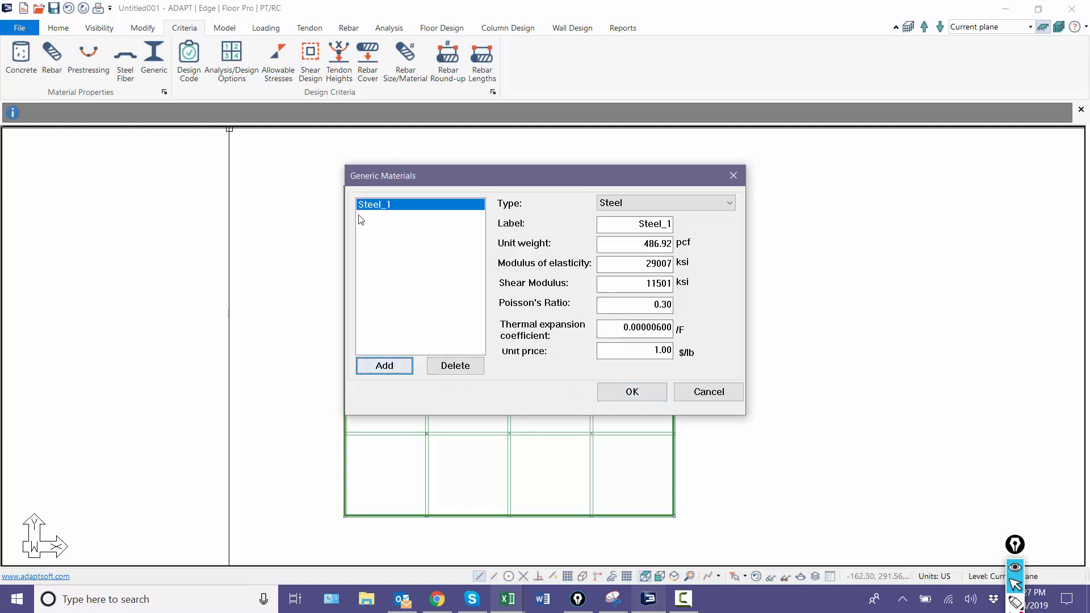
pyautogui.click(617, 393)
# Step: Add two section types named W10x45 and W12x30 to the Type Manager library
pyautogui.scroll(1, 615, 395)
pyautogui.moveTo(615, 396); pyautogui.dragTo(674, 391, button='middle')
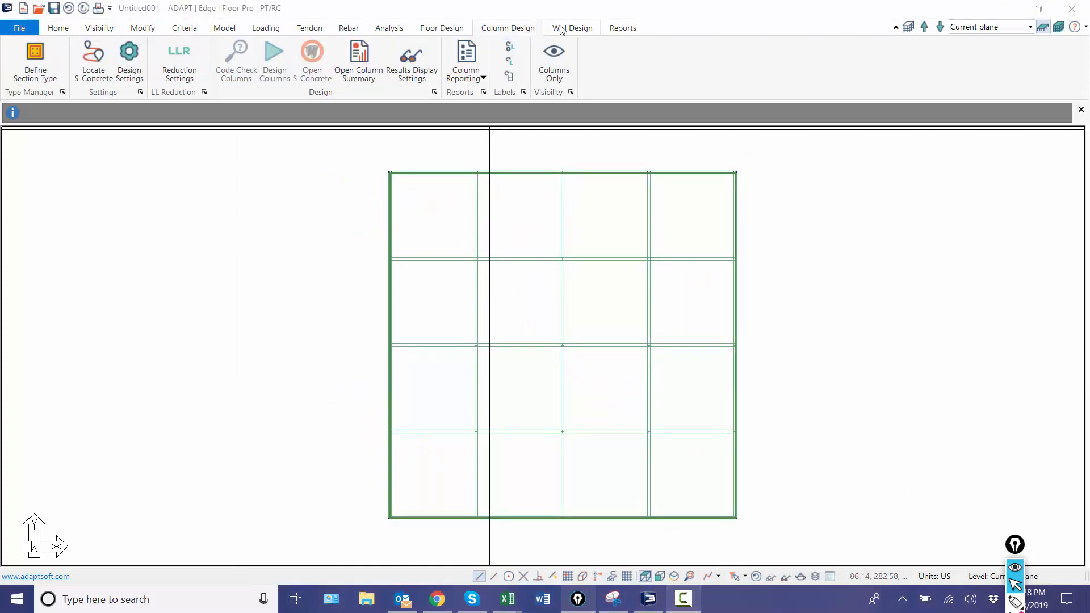
pyautogui.click(561, 29)
pyautogui.click(505, 28)
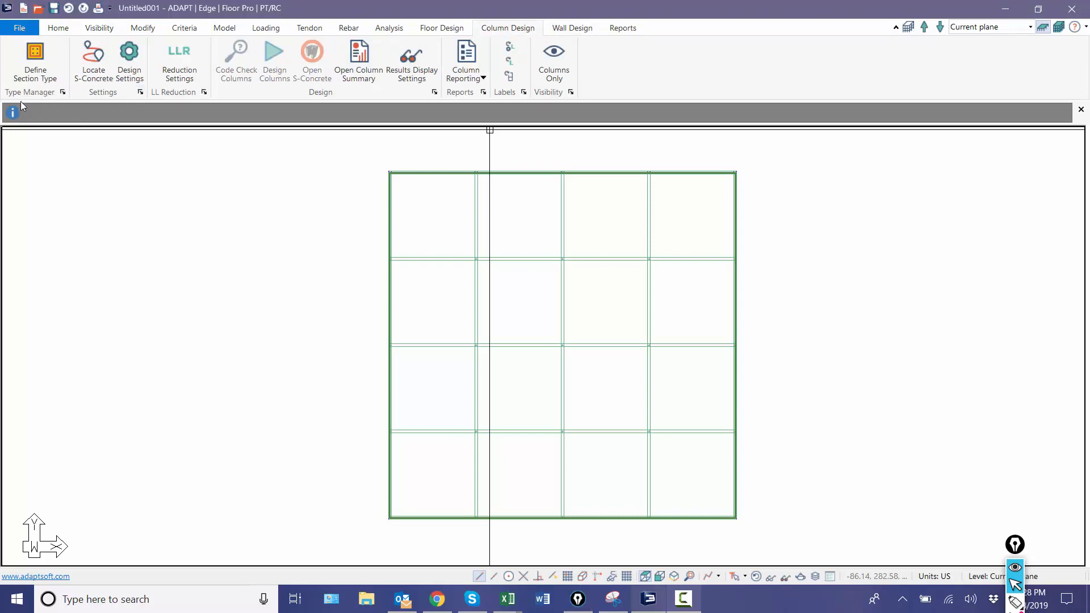
pyautogui.click(35, 57)
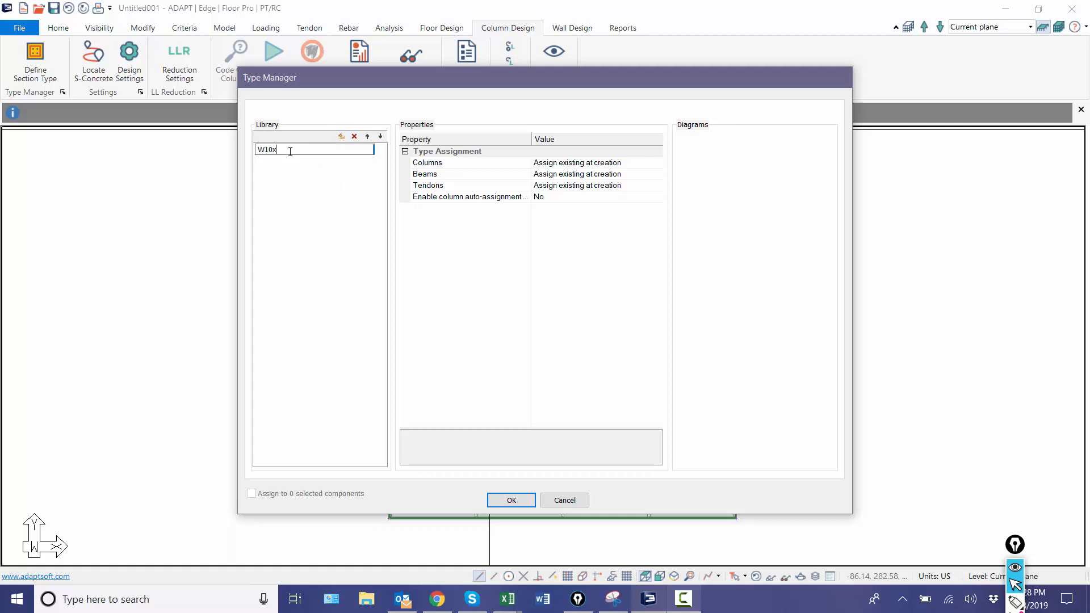
pyautogui.click(257, 212)
pyautogui.click(341, 137)
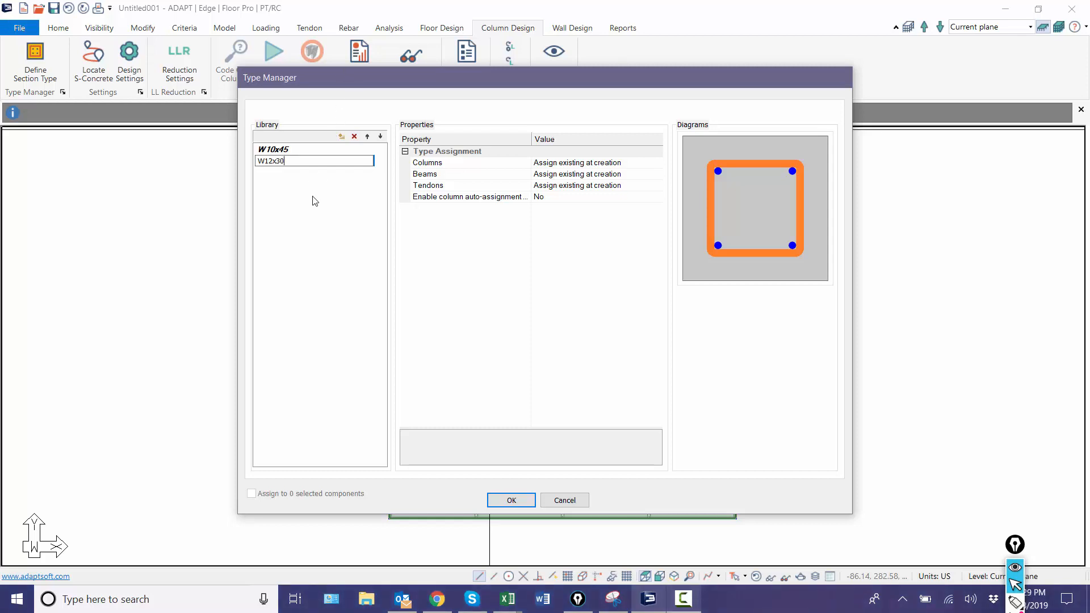
pyautogui.press('Return')
# Step: Define the W10x45 type as a column with a Generic shape and the Steel_1 material
pyautogui.click(286, 150)
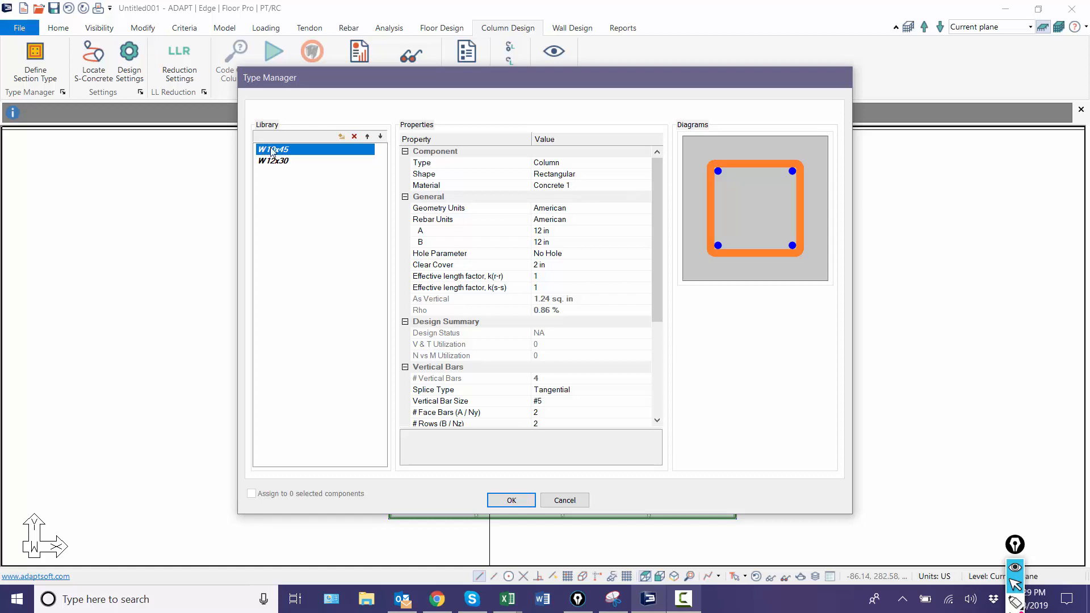
pyautogui.click(568, 165)
pyautogui.click(573, 163)
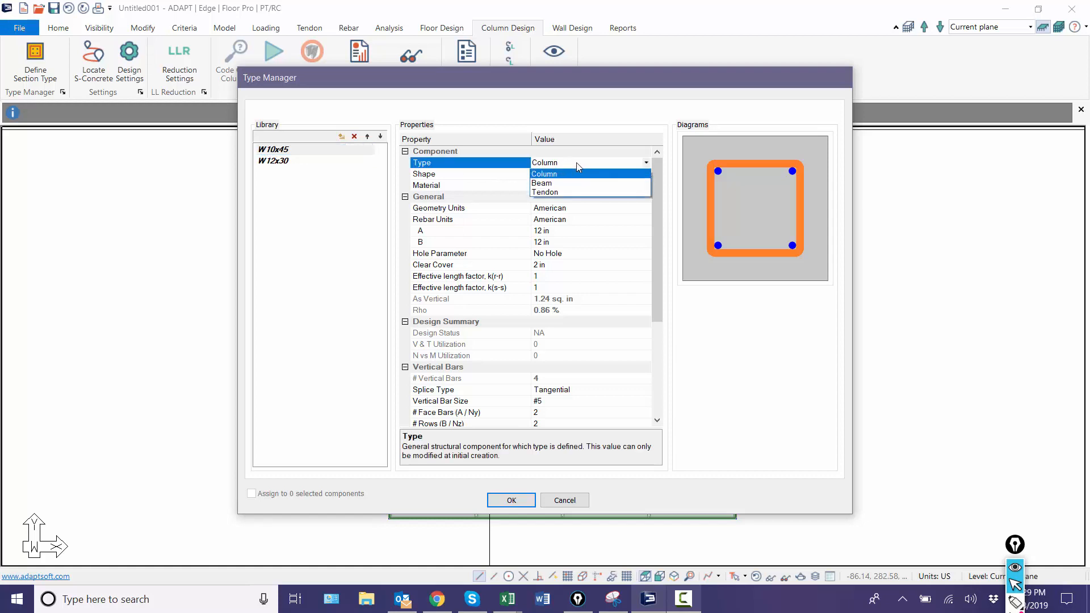
pyautogui.click(576, 162)
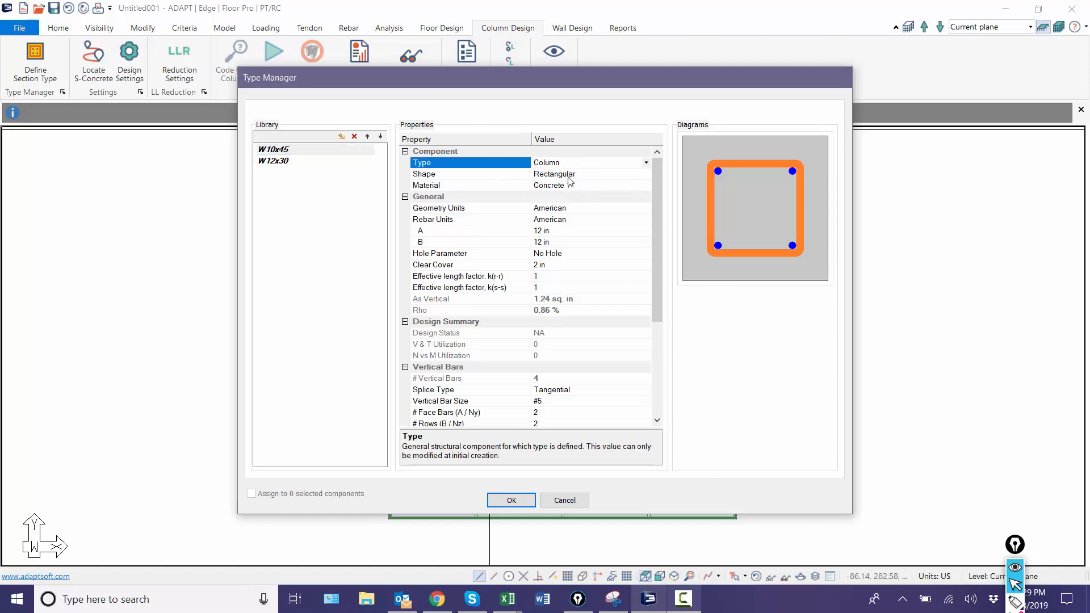
pyautogui.doubleClick(576, 175)
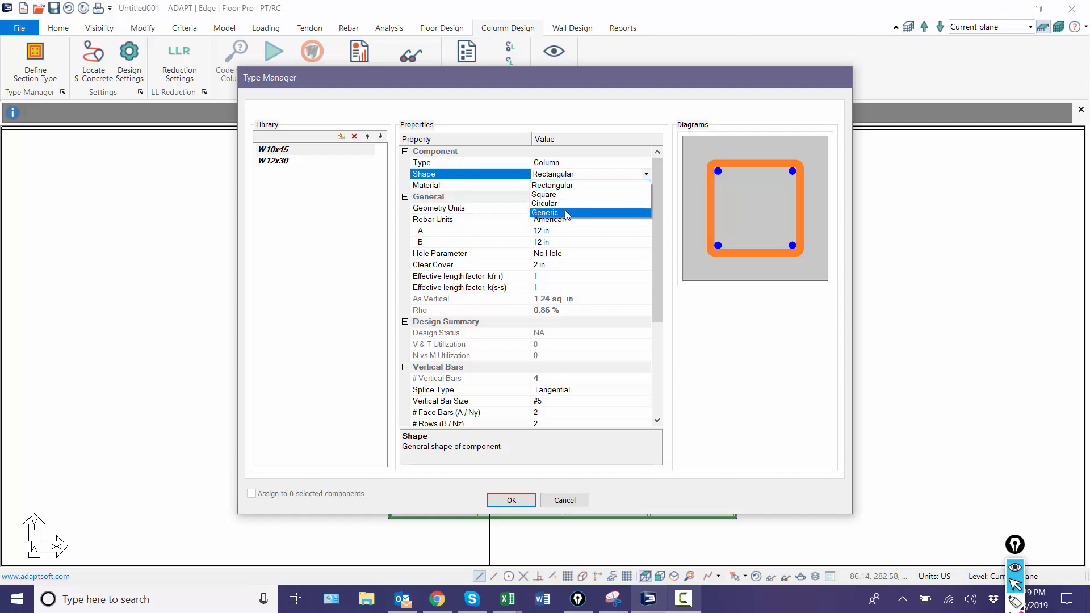
pyautogui.click(566, 213)
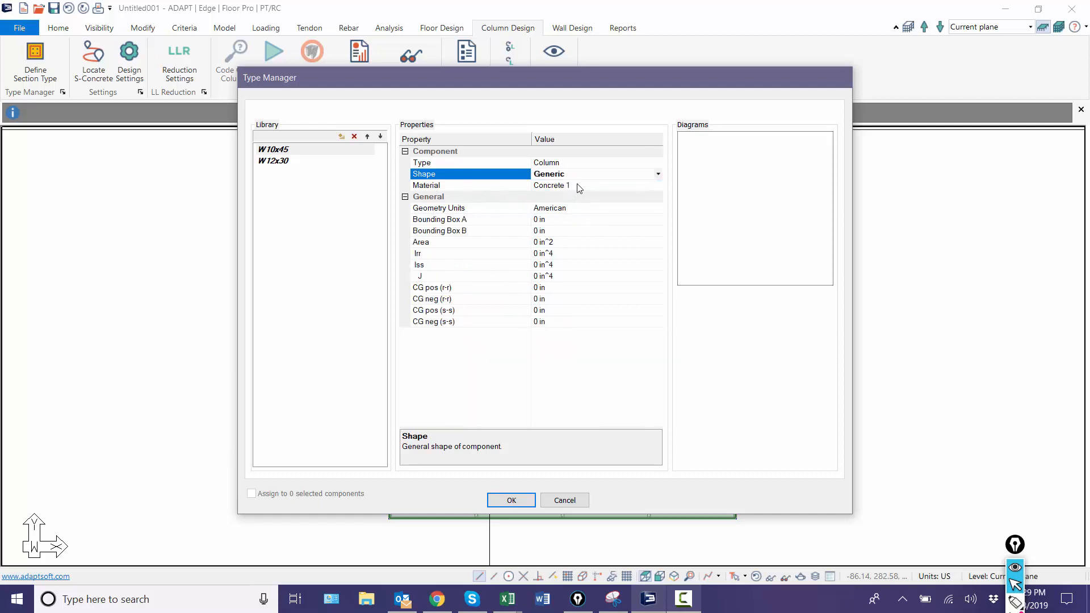
pyautogui.doubleClick(579, 187)
pyautogui.click(570, 203)
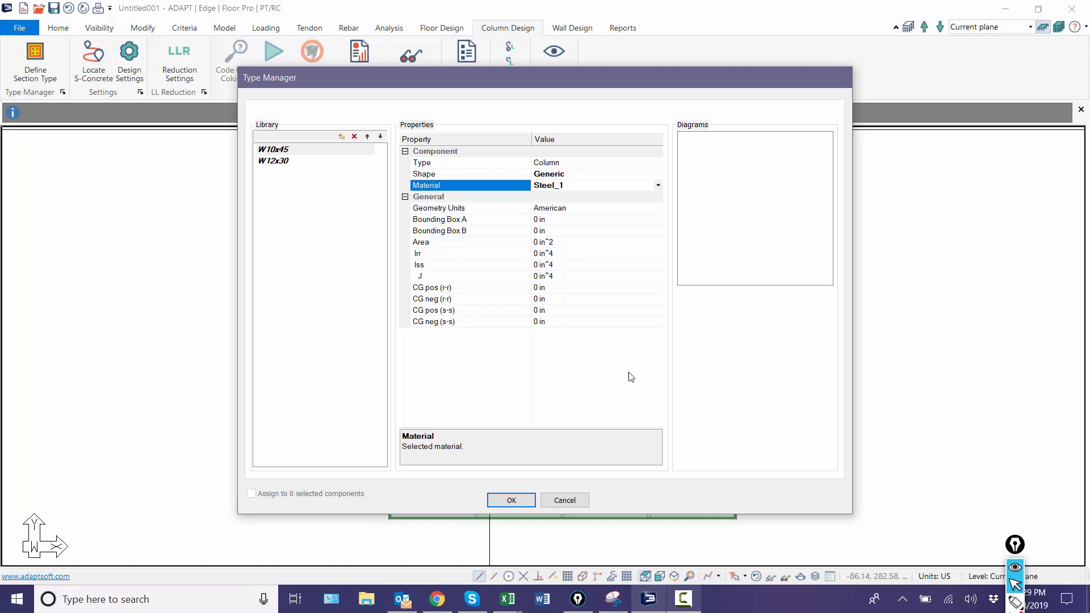
# Step: Sketch an I-shaped section with a depth dimension over the Type Manager using the screen annotation pen
pyautogui.click(1014, 545)
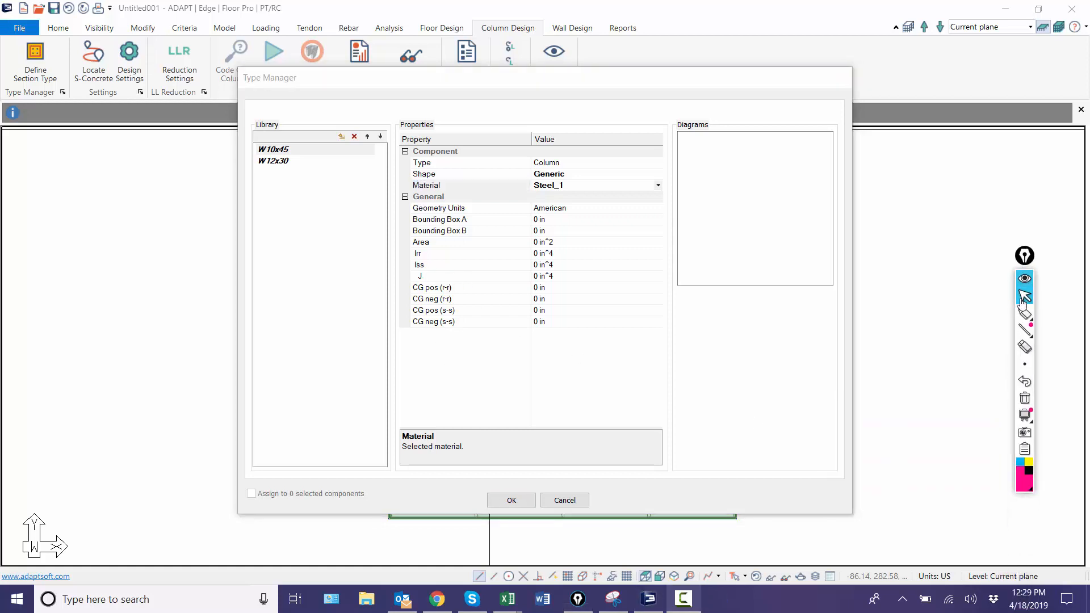
pyautogui.click(1025, 314)
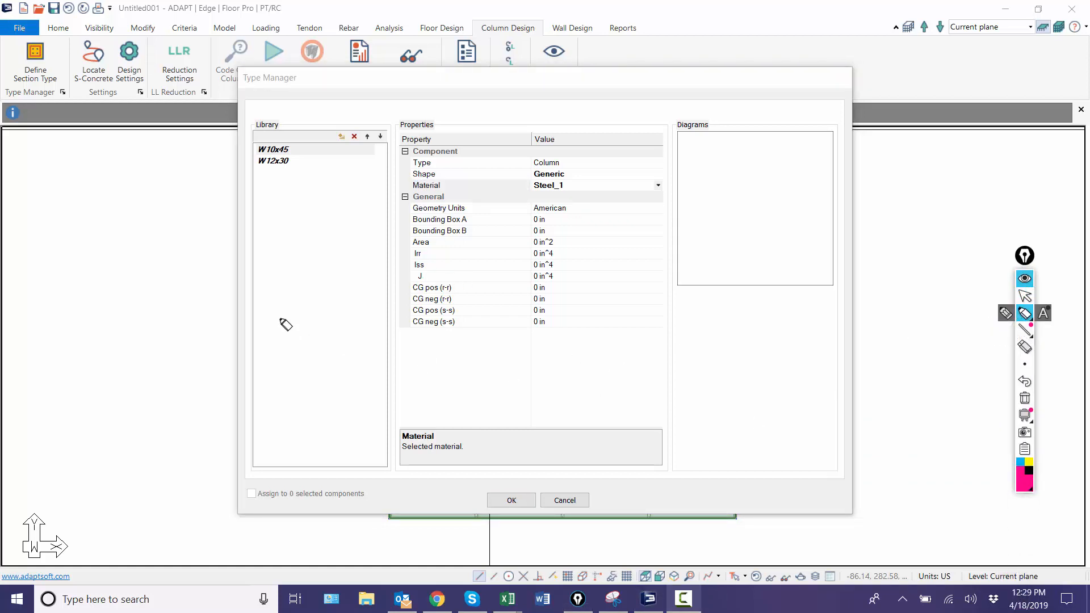
pyautogui.moveTo(255, 268)
pyautogui.mouseDown()
pyautogui.moveTo(379, 284)
pyautogui.moveTo(344, 295)
pyautogui.moveTo(343, 361)
pyautogui.moveTo(364, 381)
pyautogui.moveTo(258, 392)
pyautogui.moveTo(295, 370)
pyautogui.moveTo(306, 347)
pyautogui.moveTo(249, 279)
pyautogui.mouseUp()
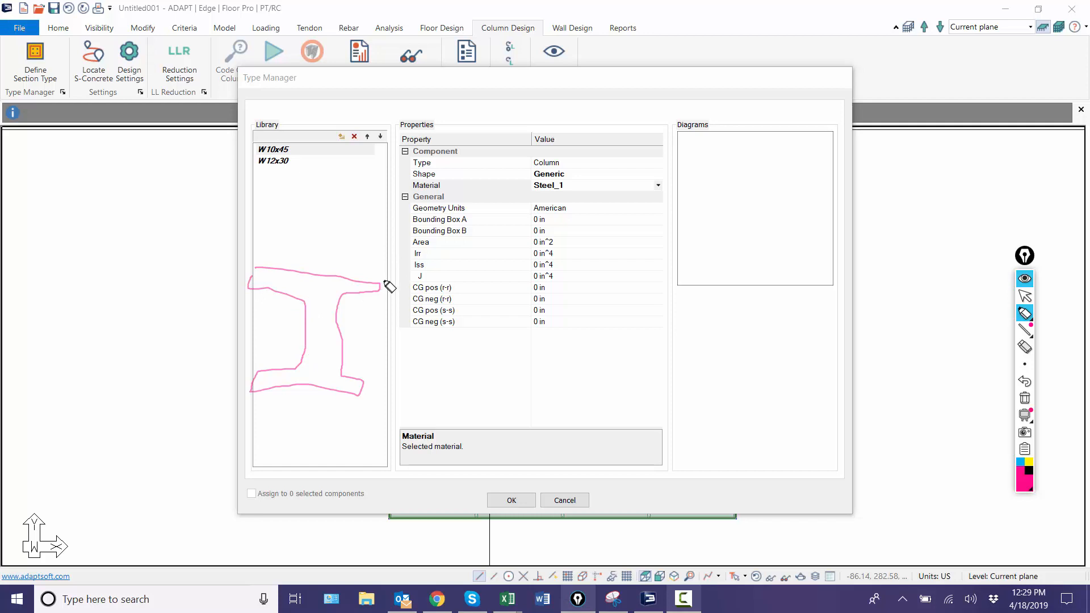
pyautogui.moveTo(385, 282)
pyautogui.mouseDown()
pyautogui.moveTo(416, 292)
pyautogui.moveTo(407, 398)
pyautogui.moveTo(445, 391)
pyautogui.moveTo(406, 397)
pyautogui.moveTo(397, 299)
pyautogui.mouseUp()
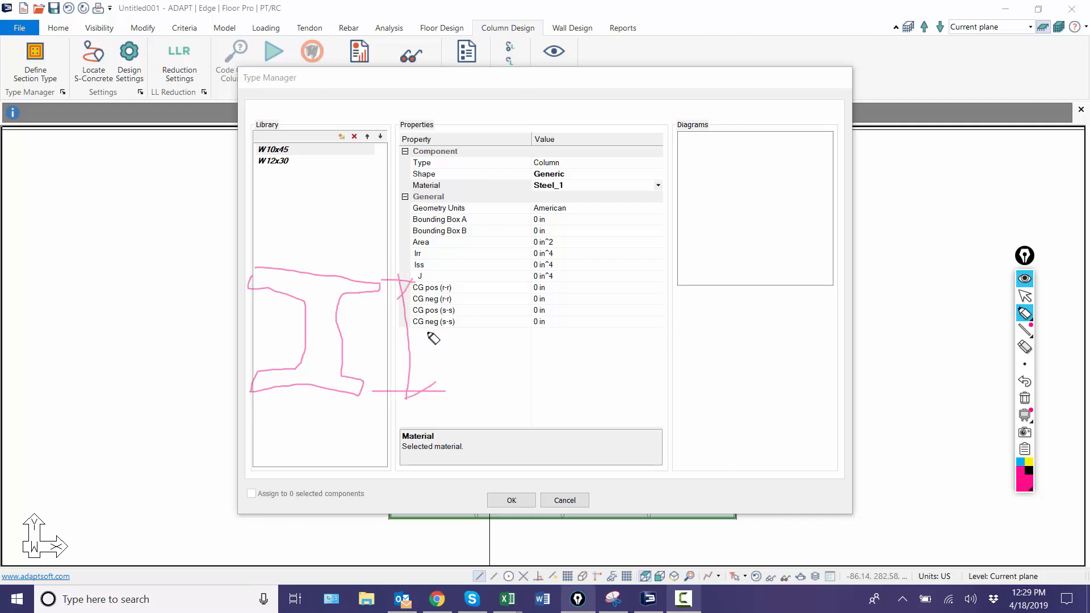
# Step: Annotate the I-section sketch with a B depth label and an A width dimension, and mark the Area and inertia properties
pyautogui.moveTo(425, 346)
pyautogui.mouseDown()
pyautogui.moveTo(427, 334)
pyautogui.moveTo(436, 341)
pyautogui.mouseUp()
pyautogui.moveTo(375, 244)
pyautogui.mouseDown()
pyautogui.moveTo(381, 286)
pyautogui.moveTo(244, 242)
pyautogui.moveTo(251, 247)
pyautogui.mouseUp()
pyautogui.moveTo(381, 255); pyautogui.dragTo(363, 272)
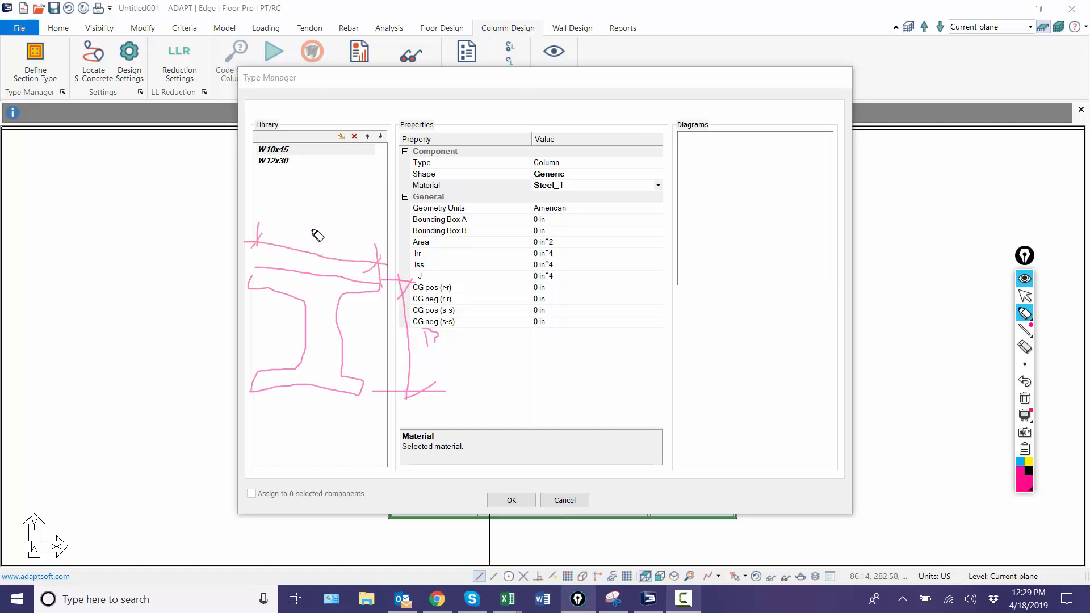
pyautogui.moveTo(305, 243)
pyautogui.mouseDown()
pyautogui.moveTo(319, 237)
pyautogui.moveTo(324, 248)
pyautogui.moveTo(319, 234)
pyautogui.mouseUp()
pyautogui.moveTo(398, 242)
pyautogui.mouseDown()
pyautogui.moveTo(407, 242)
pyautogui.moveTo(410, 276)
pyautogui.mouseUp()
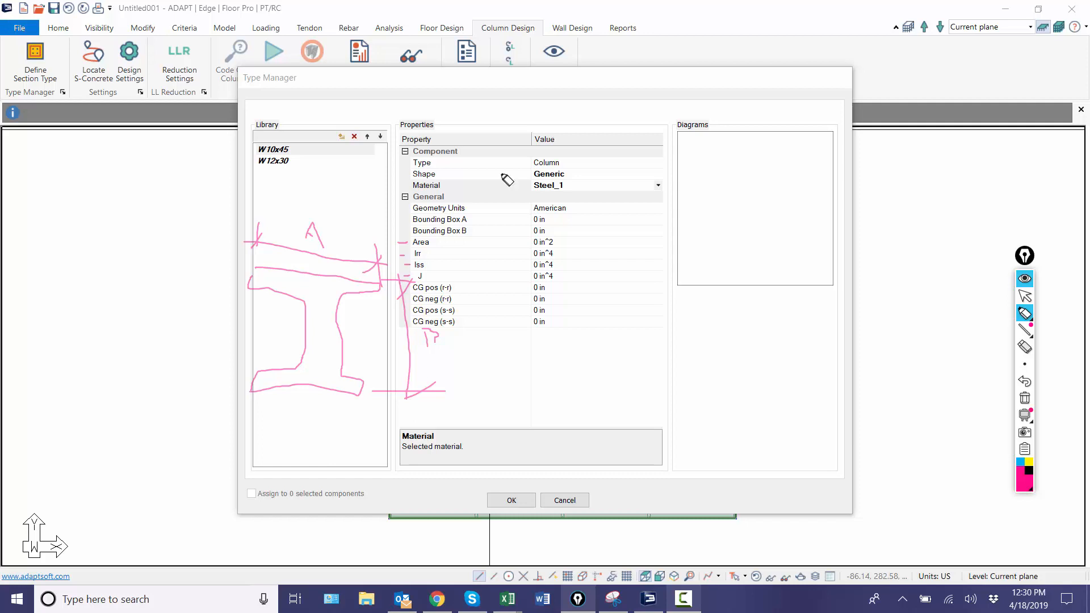
# Step: Set the W10x45 type's Bounding Box A to 8.02 in, Bounding Box B to 10.1 in and Area to 13.3 in^2
pyautogui.click(1024, 295)
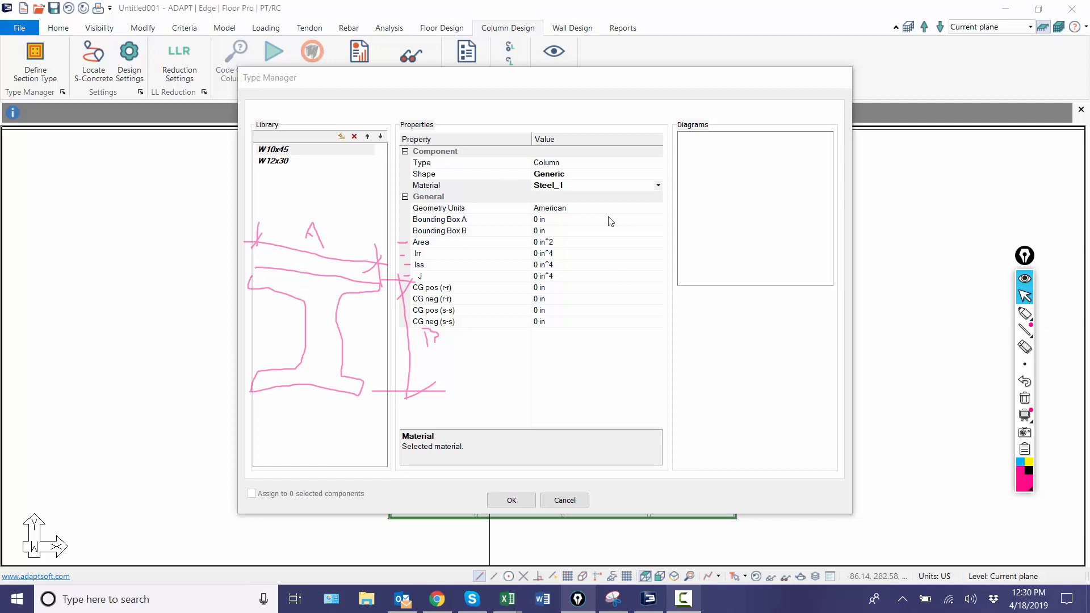
pyautogui.click(540, 219)
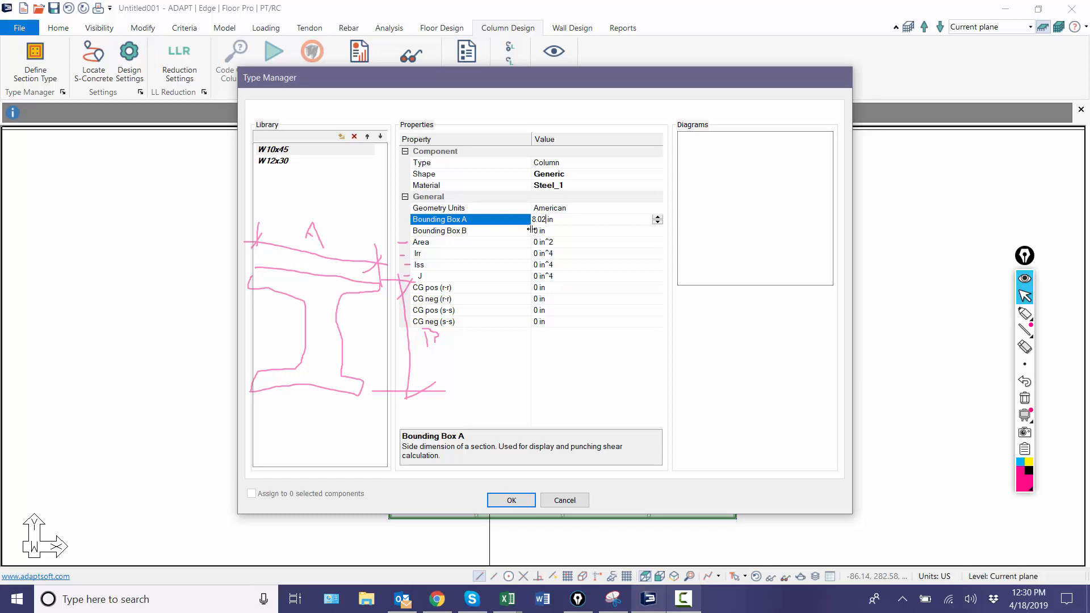
pyautogui.click(536, 232)
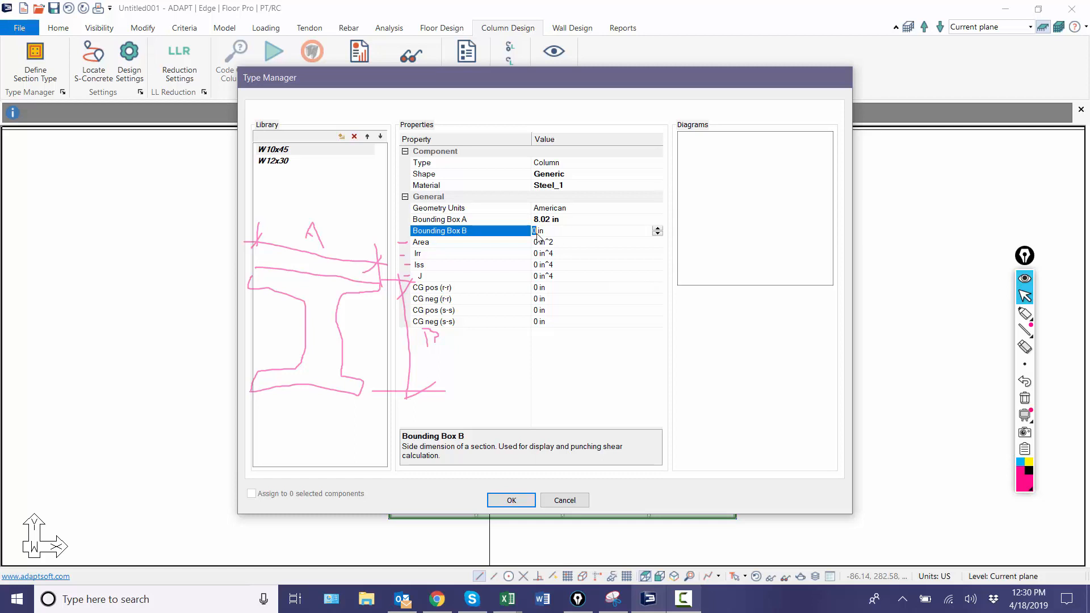
pyautogui.write('10.1')
pyautogui.click(536, 243)
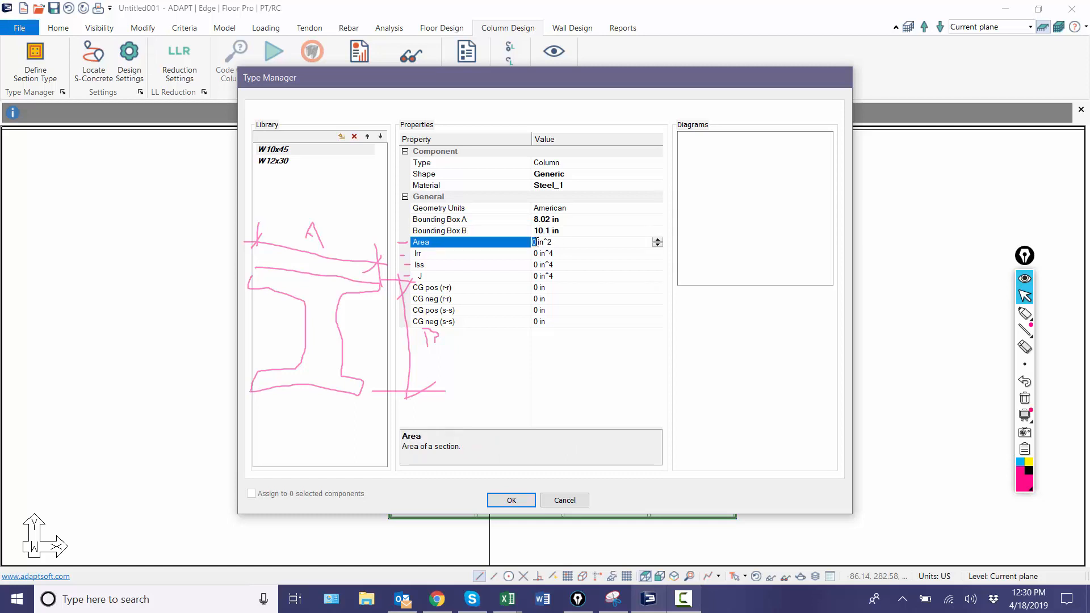
pyautogui.write('13.3')
pyautogui.click(537, 253)
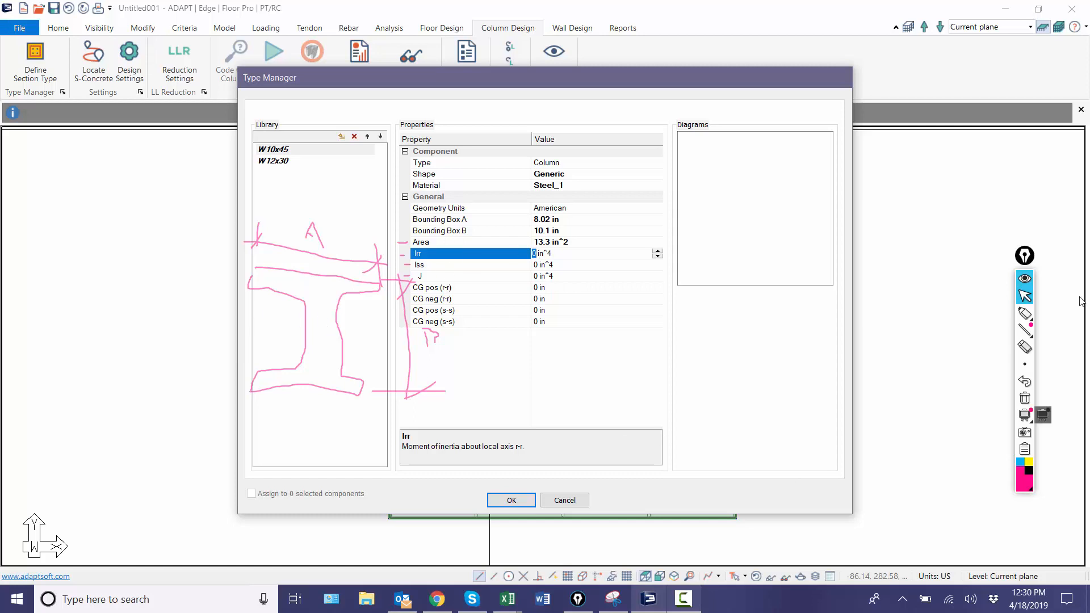
# Step: Draw the local r and s axes from the centre of the I-section sketch with the screen annotation pen
pyautogui.click(1024, 312)
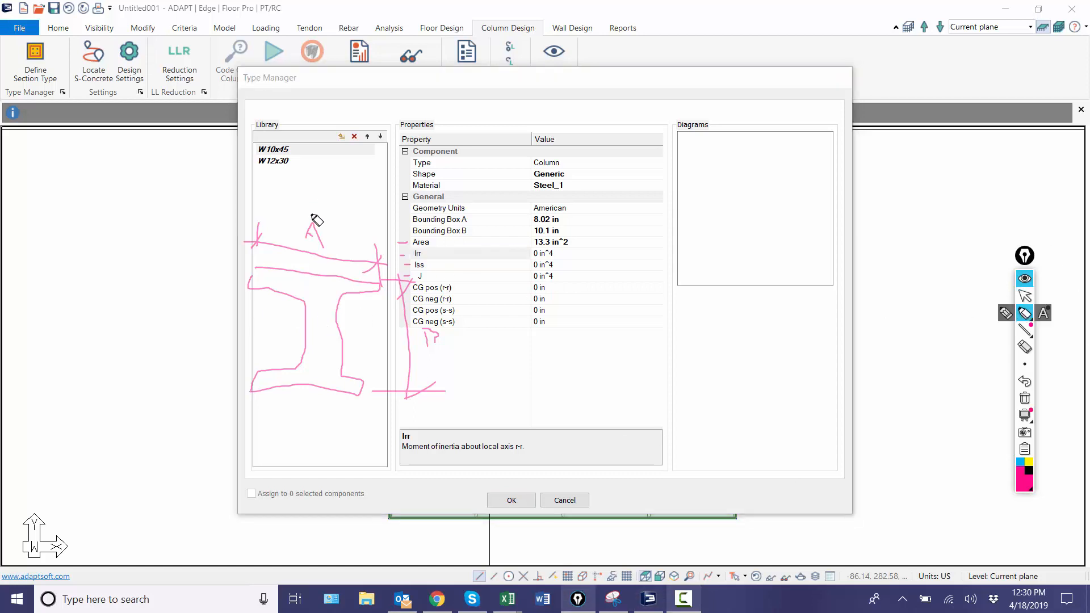
pyautogui.moveTo(311, 187)
pyautogui.mouseDown()
pyautogui.moveTo(305, 322)
pyautogui.moveTo(454, 316)
pyautogui.moveTo(457, 344)
pyautogui.moveTo(493, 343)
pyautogui.mouseUp()
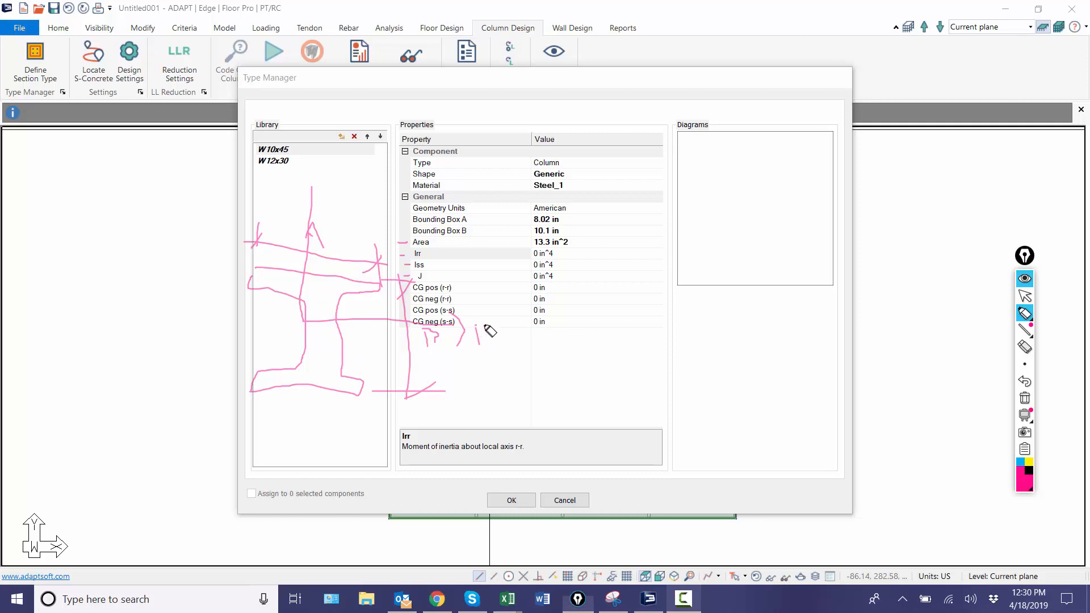
pyautogui.moveTo(301, 189); pyautogui.dragTo(338, 190)
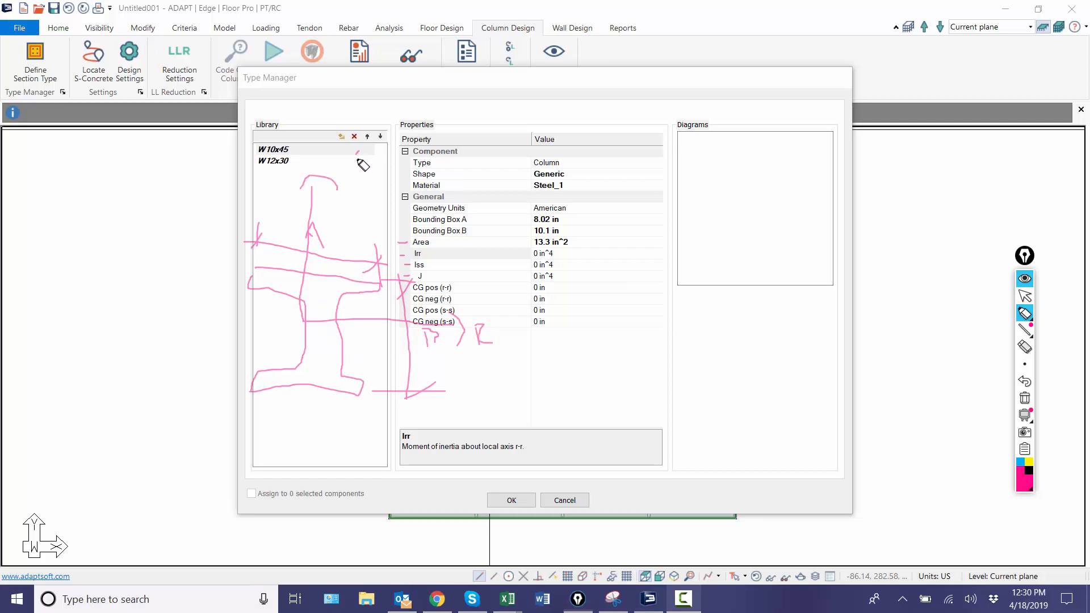
pyautogui.moveTo(358, 152); pyautogui.dragTo(348, 181)
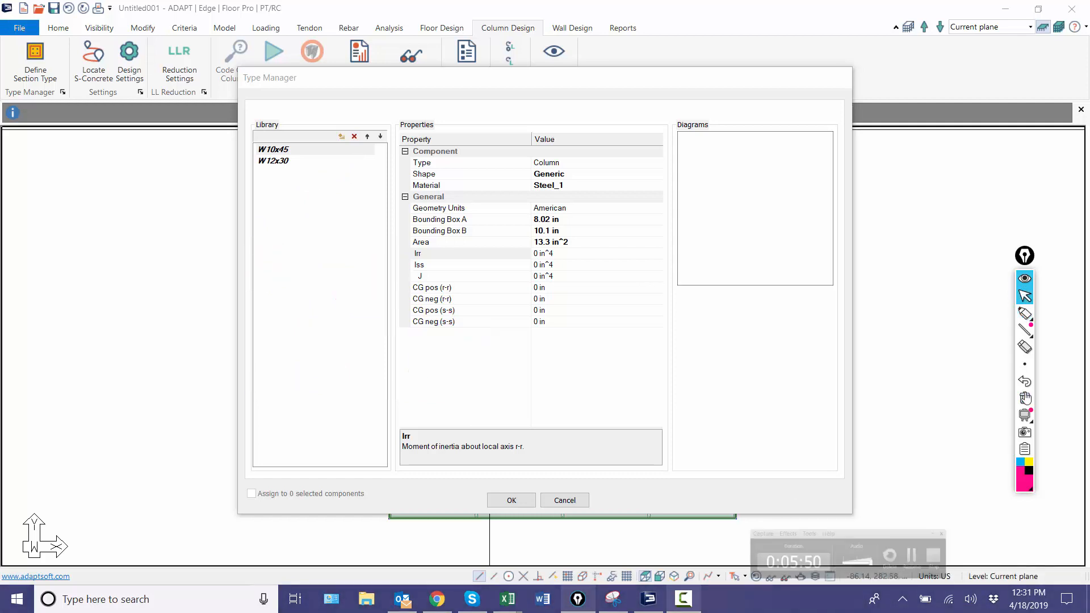
# Step: Set the W10x45 type's Irr to 248 in^4, Iss to 53.4 in^4 and J to 1.51 in^4
pyautogui.click(536, 253)
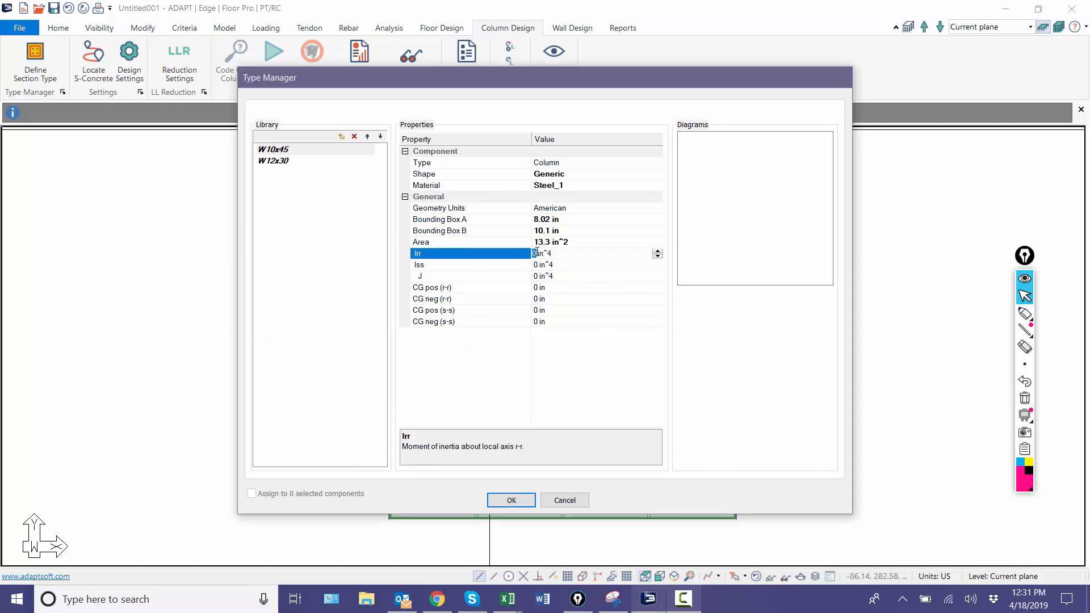
pyautogui.write('248')
pyautogui.click(540, 265)
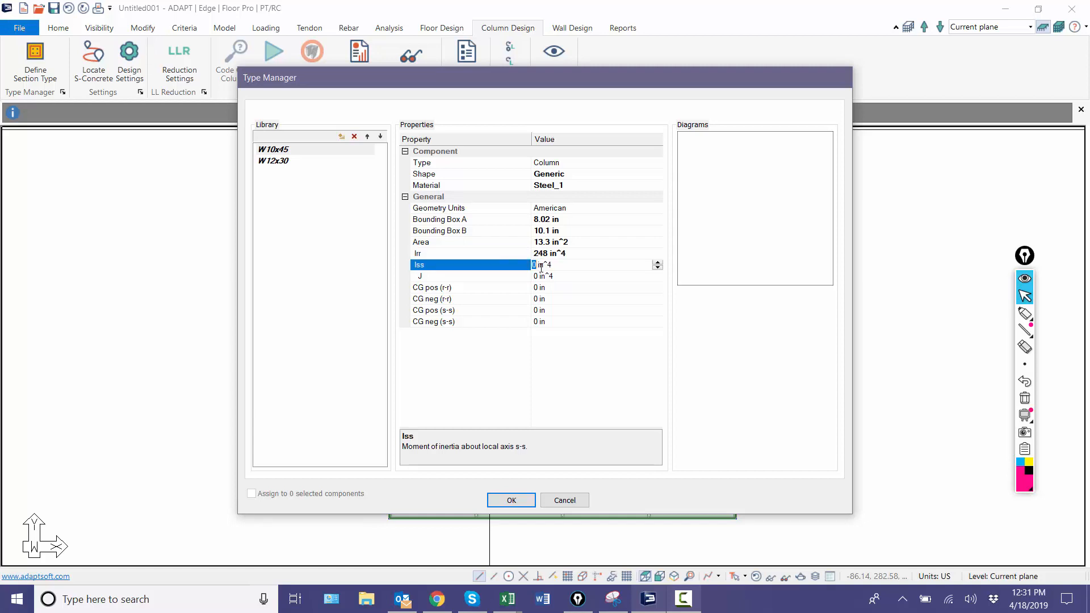
pyautogui.write('53.4')
pyautogui.click(536, 276)
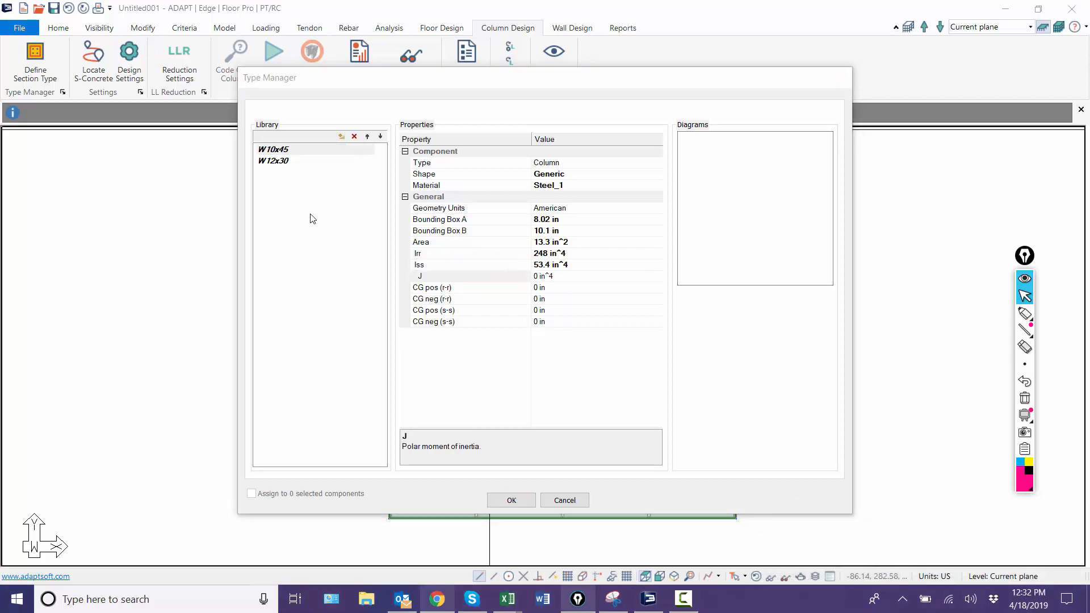
pyautogui.click(536, 276)
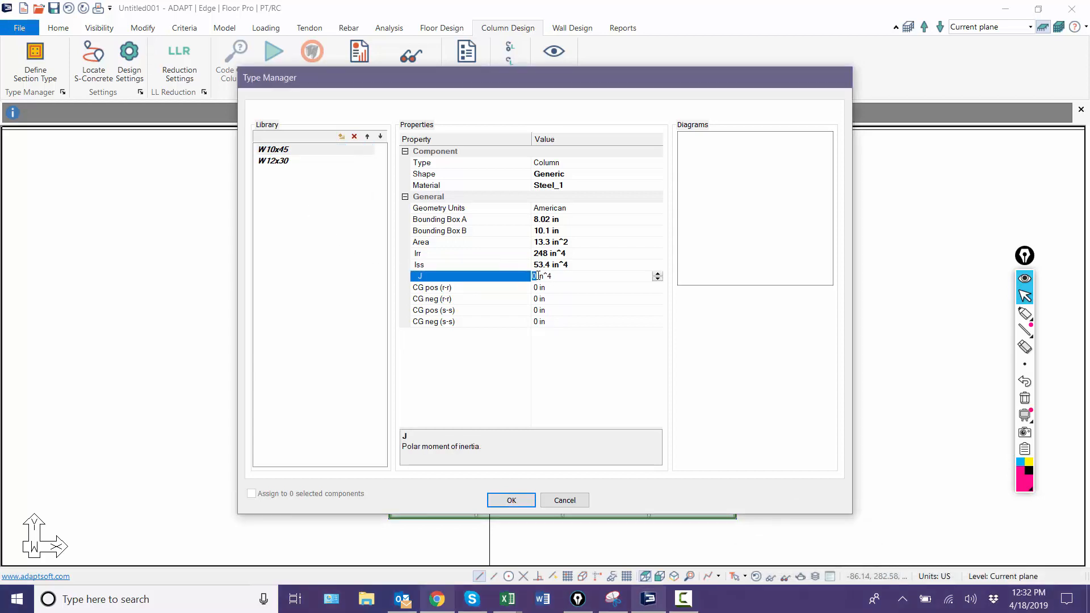
pyautogui.write('1.51')
pyautogui.click(537, 288)
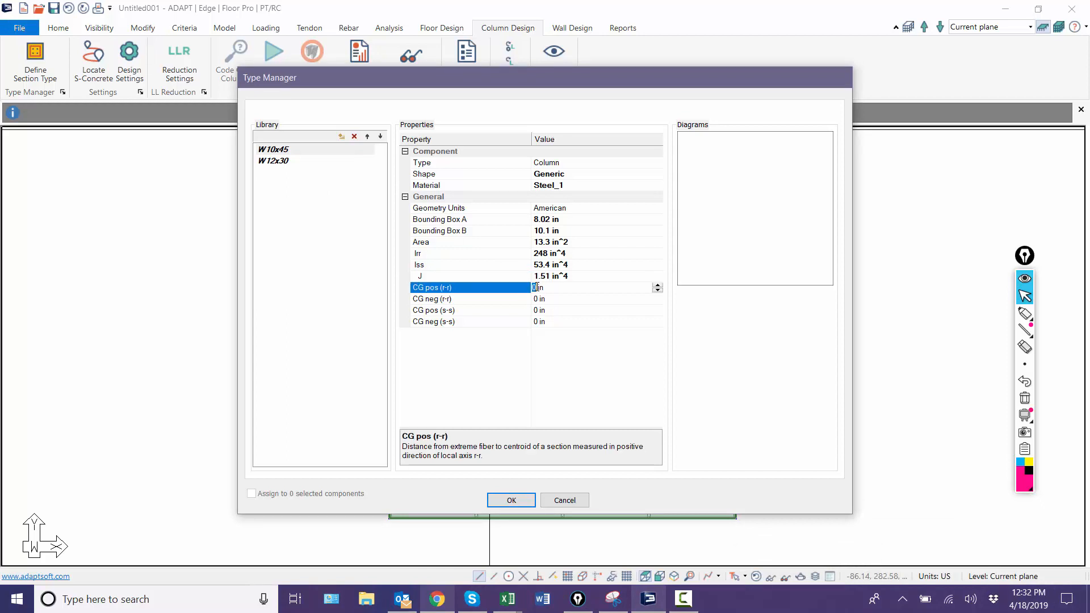
# Step: Sketch a rectangular section with labelled r and s axes over the Library list using the screen annotation pen
pyautogui.click(1025, 313)
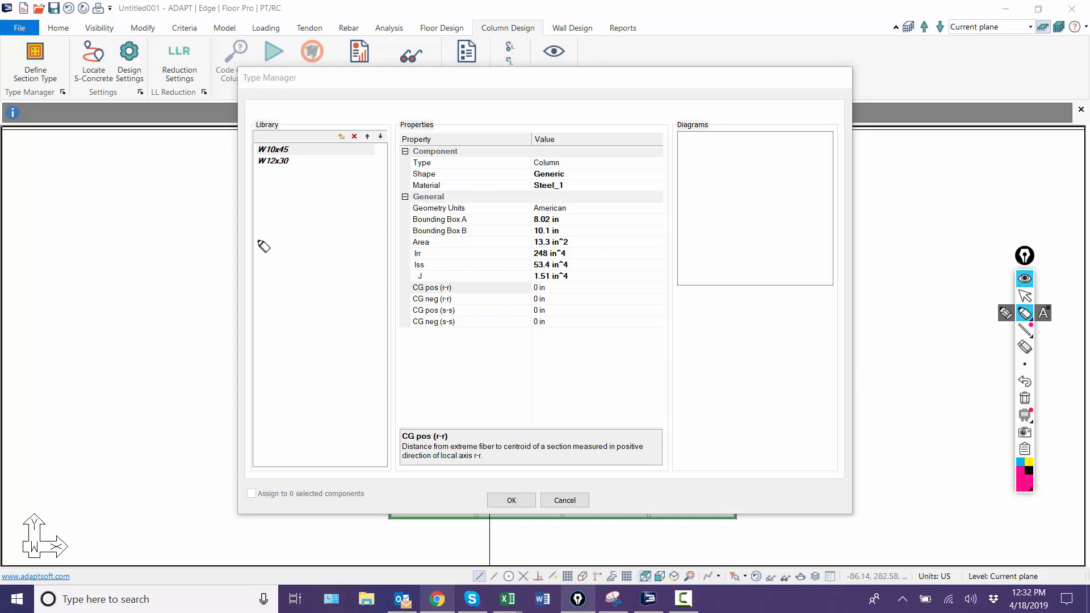
pyautogui.moveTo(258, 239)
pyautogui.mouseDown()
pyautogui.moveTo(334, 323)
pyautogui.moveTo(278, 214)
pyautogui.moveTo(265, 237)
pyautogui.mouseUp()
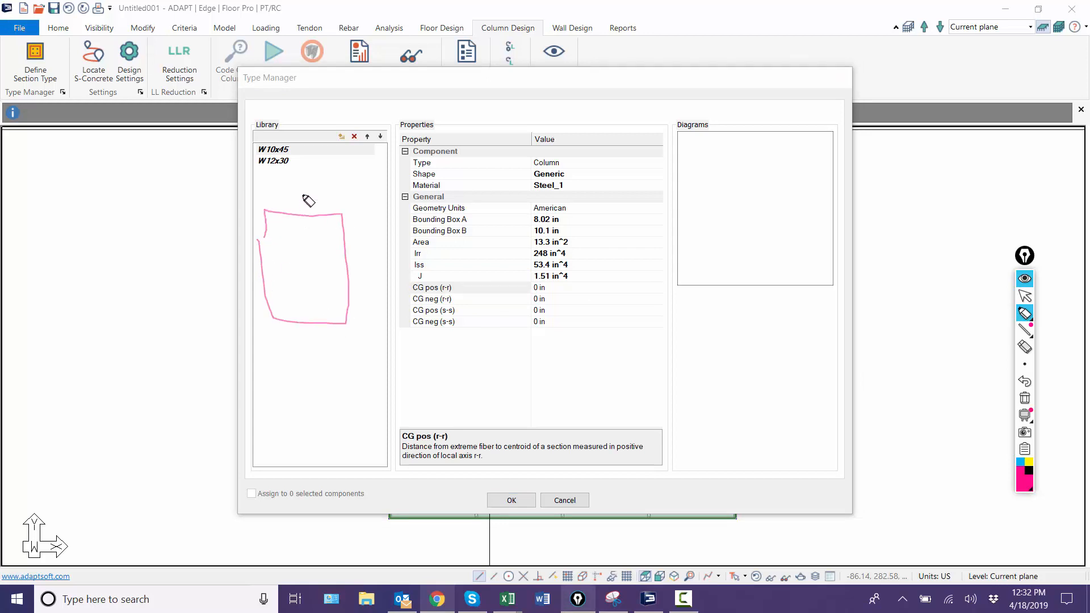
pyautogui.moveTo(302, 184)
pyautogui.mouseDown()
pyautogui.moveTo(311, 248)
pyautogui.moveTo(389, 254)
pyautogui.mouseUp()
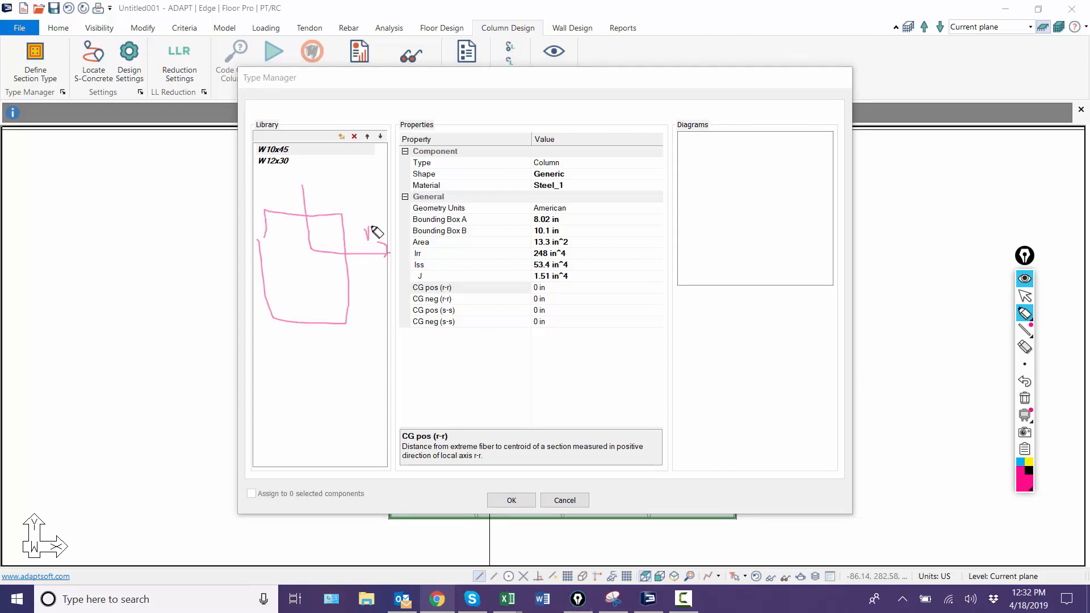
pyautogui.moveTo(296, 190); pyautogui.dragTo(311, 188)
pyautogui.moveTo(328, 167); pyautogui.dragTo(331, 177)
# Step: Mark the centroid of the sketched rectangle and draw arrows from it toward all four sides
pyautogui.moveTo(303, 260); pyautogui.dragTo(313, 271)
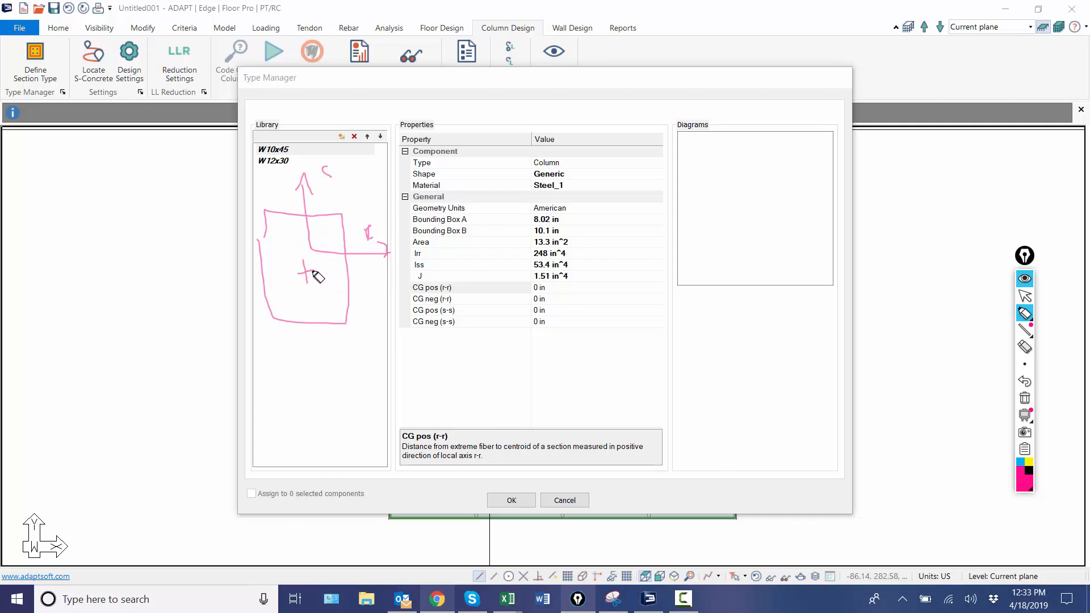
pyautogui.moveTo(321, 271)
pyautogui.mouseDown()
pyautogui.moveTo(340, 273)
pyautogui.moveTo(275, 278)
pyautogui.mouseUp()
pyautogui.moveTo(296, 229); pyautogui.dragTo(298, 252)
pyautogui.moveTo(312, 291)
pyautogui.mouseDown()
pyautogui.moveTo(314, 312)
pyautogui.moveTo(321, 306)
pyautogui.mouseUp()
# Step: Set the W10x45 type's positive and negative CG distances to 4.01 in for r-r and 5.05 in for s-s
pyautogui.click(1025, 295)
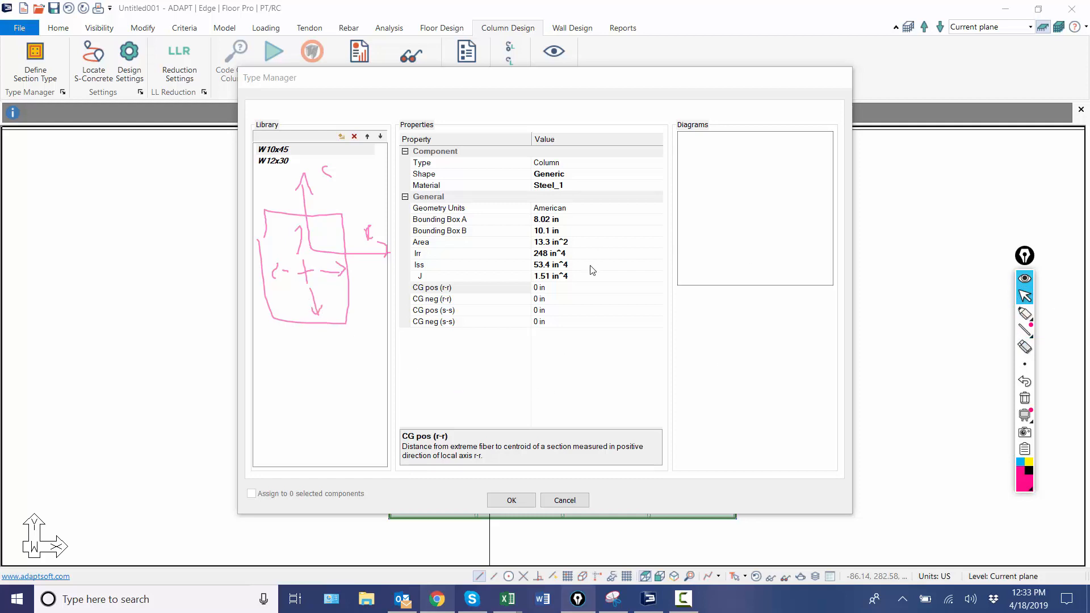
pyautogui.click(537, 288)
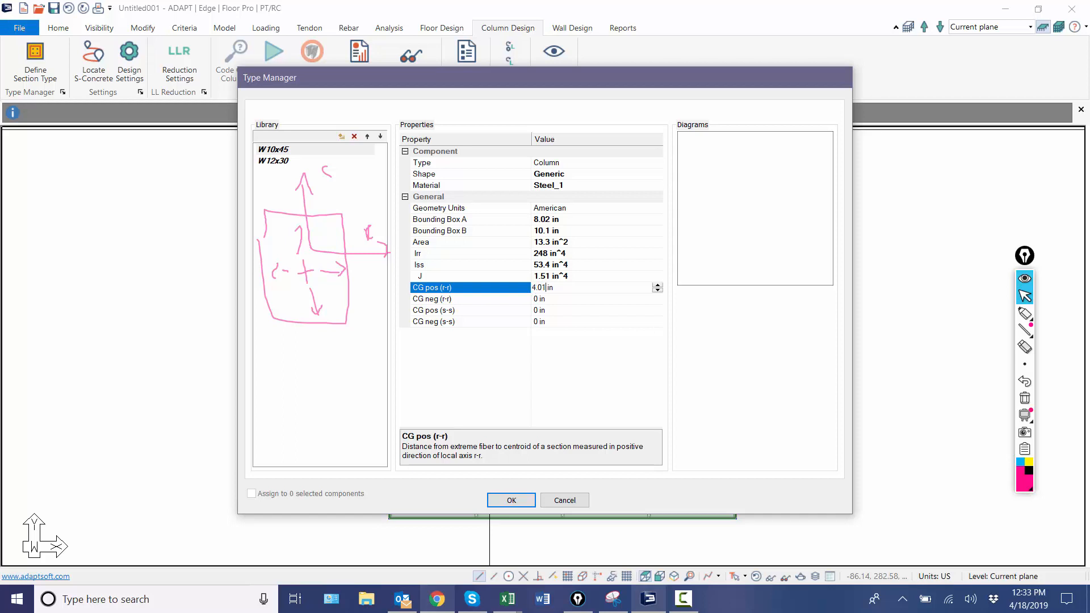
pyautogui.click(538, 299)
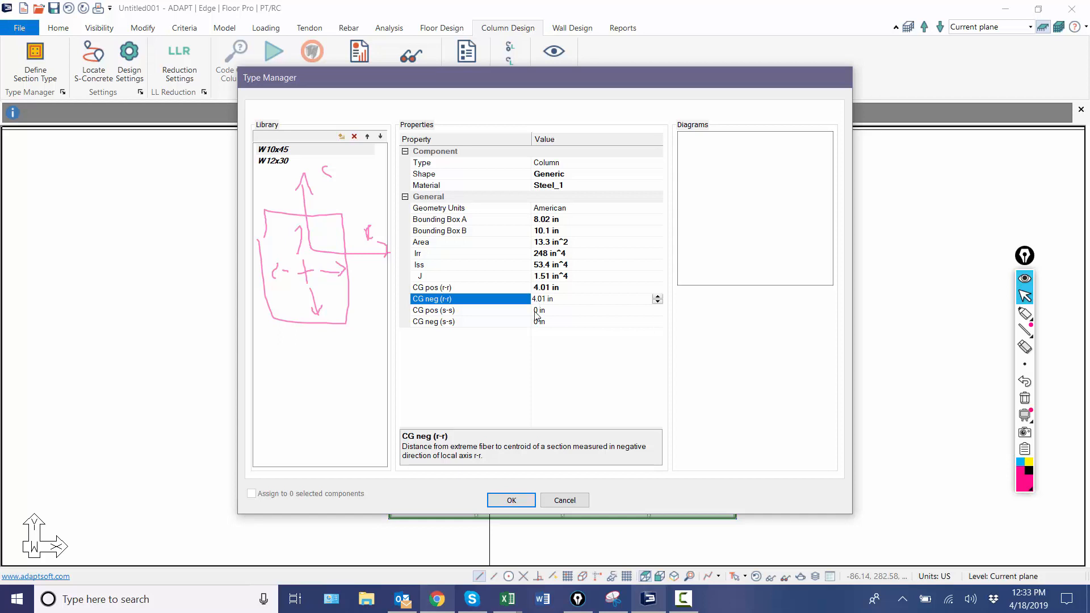
pyautogui.click(535, 311)
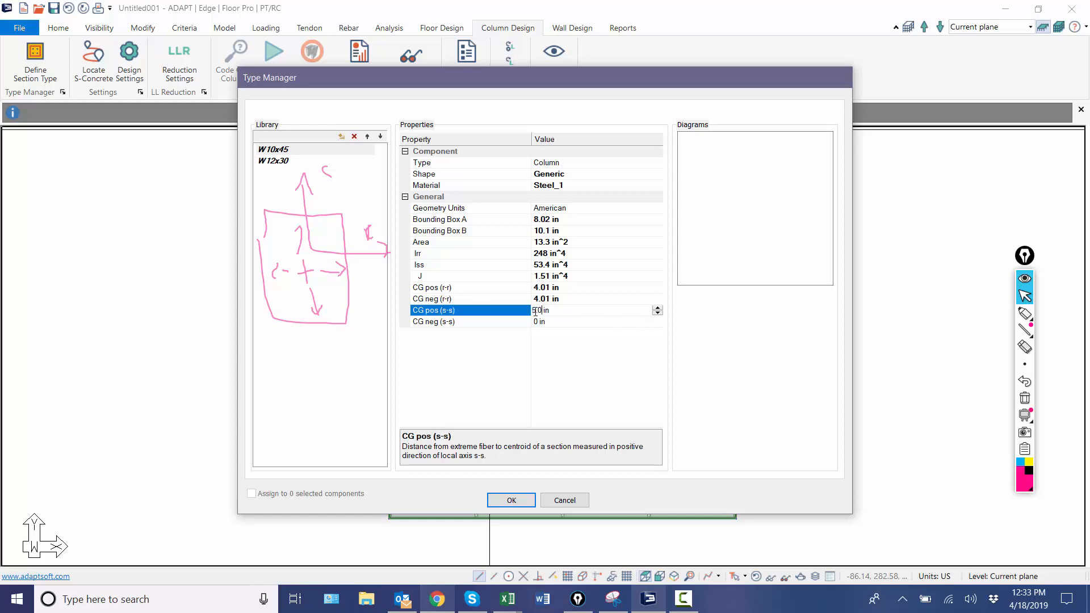
pyautogui.write('5.05')
pyautogui.click(539, 321)
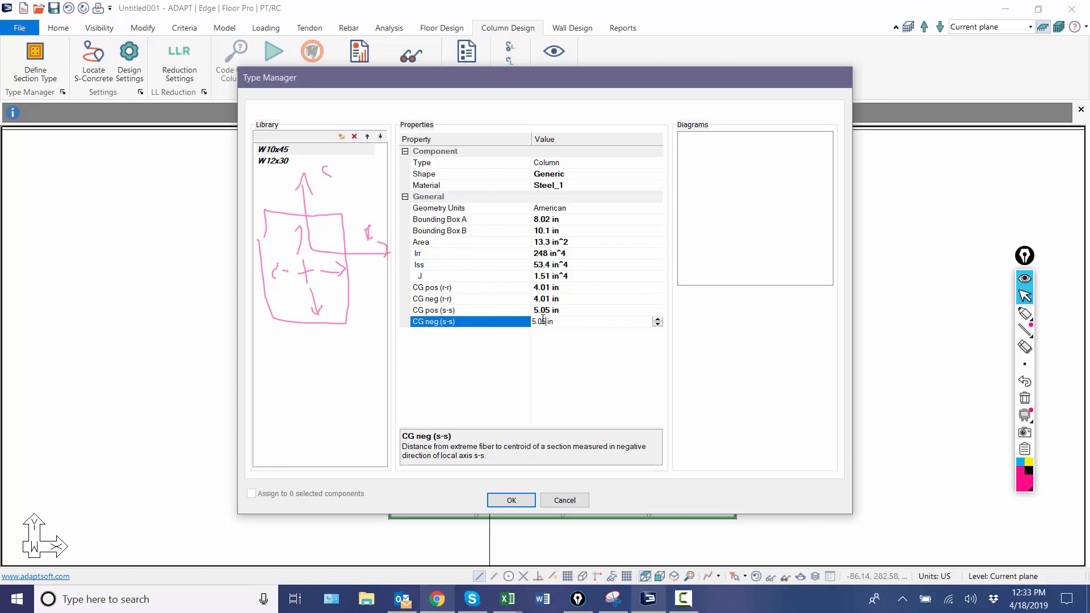
pyautogui.click(562, 311)
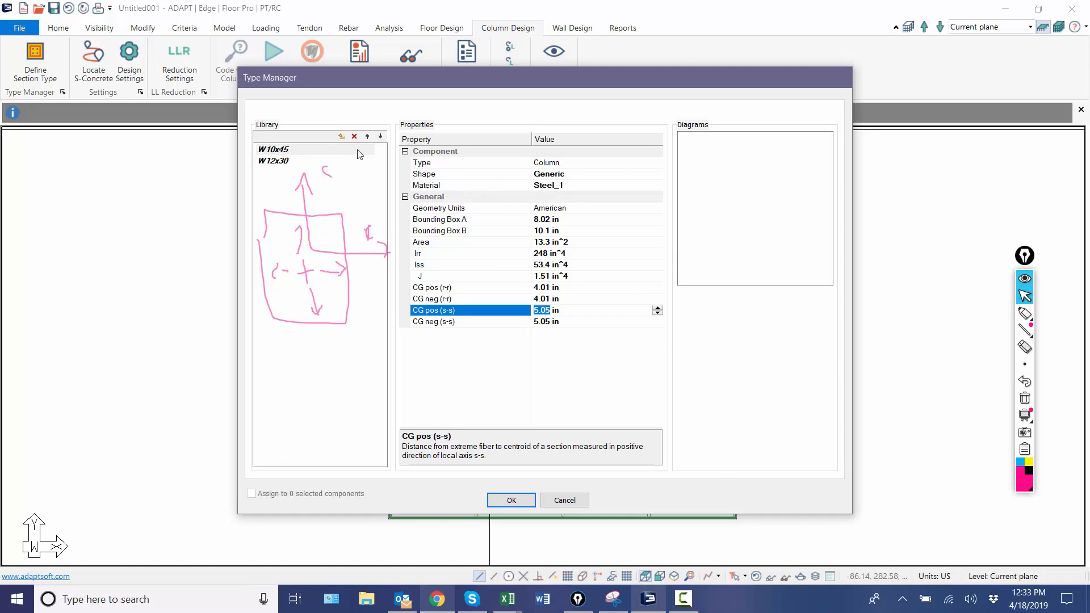
# Step: Define the W12x30 type as a beam with a Generic shape and the Steel_1 material
pyautogui.click(284, 162)
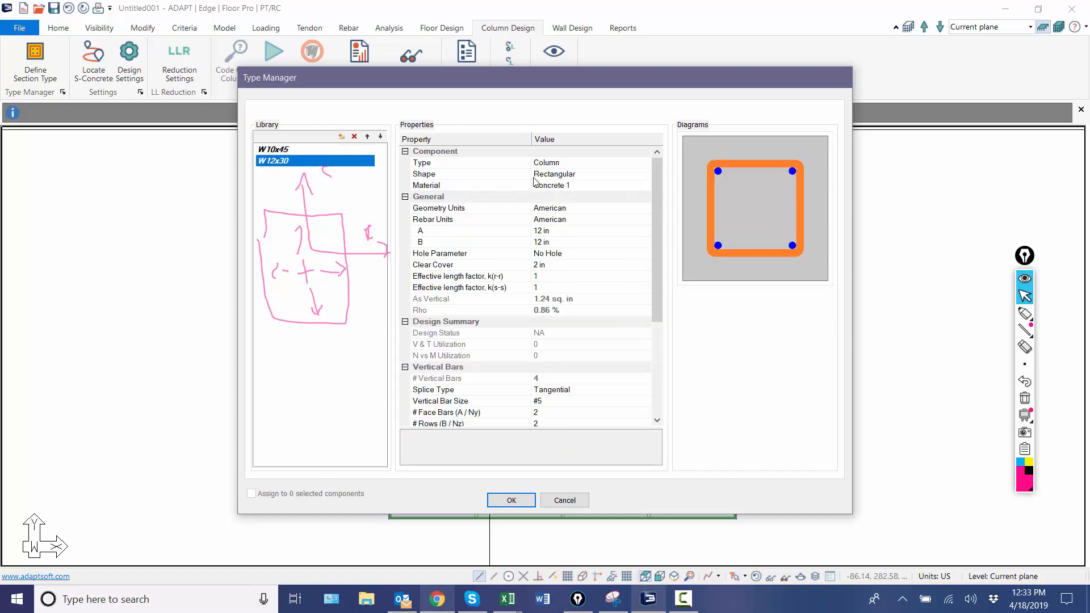
pyautogui.click(563, 176)
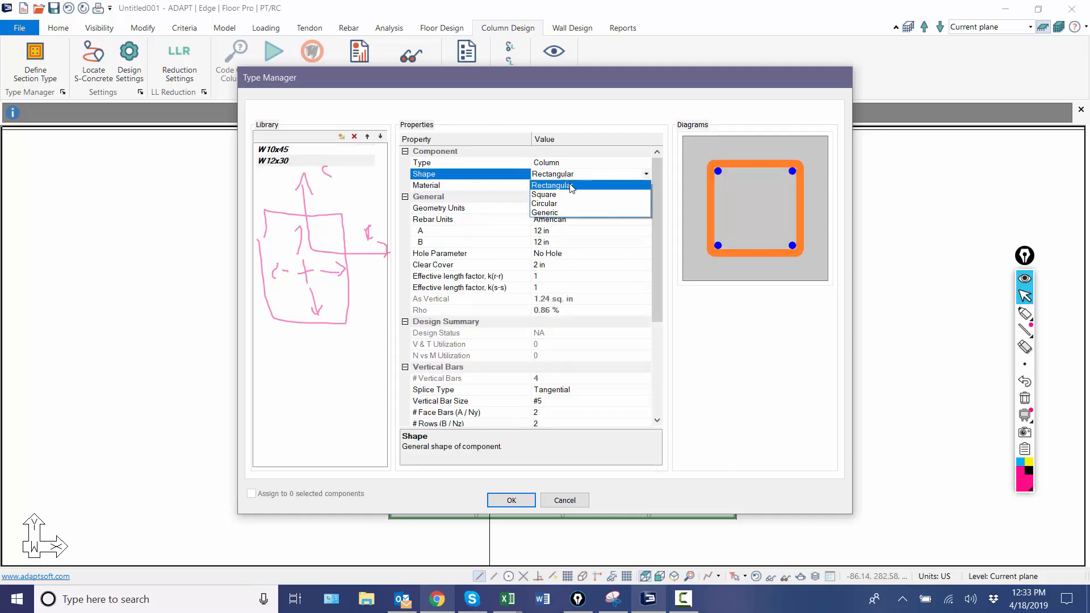
pyautogui.click(571, 162)
pyautogui.click(574, 163)
pyautogui.click(579, 162)
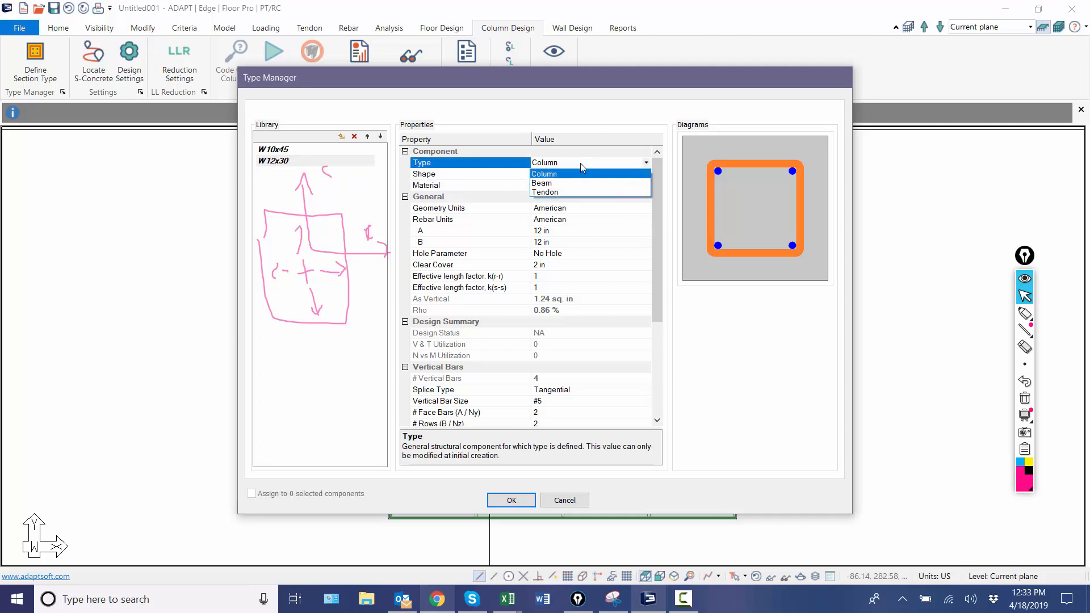
pyautogui.click(564, 183)
pyautogui.click(573, 175)
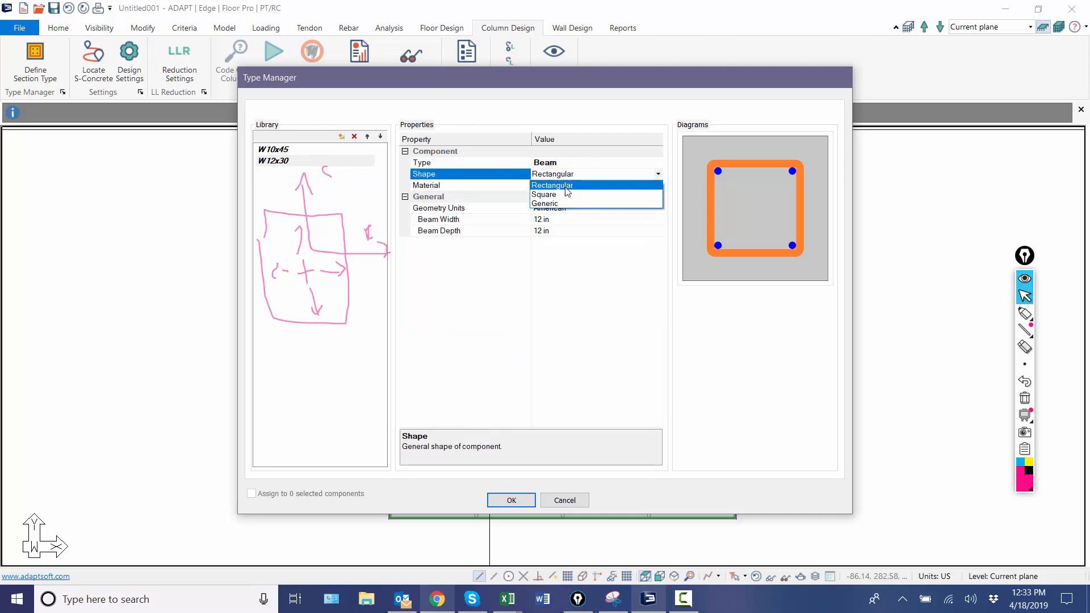
pyautogui.click(564, 206)
pyautogui.click(568, 187)
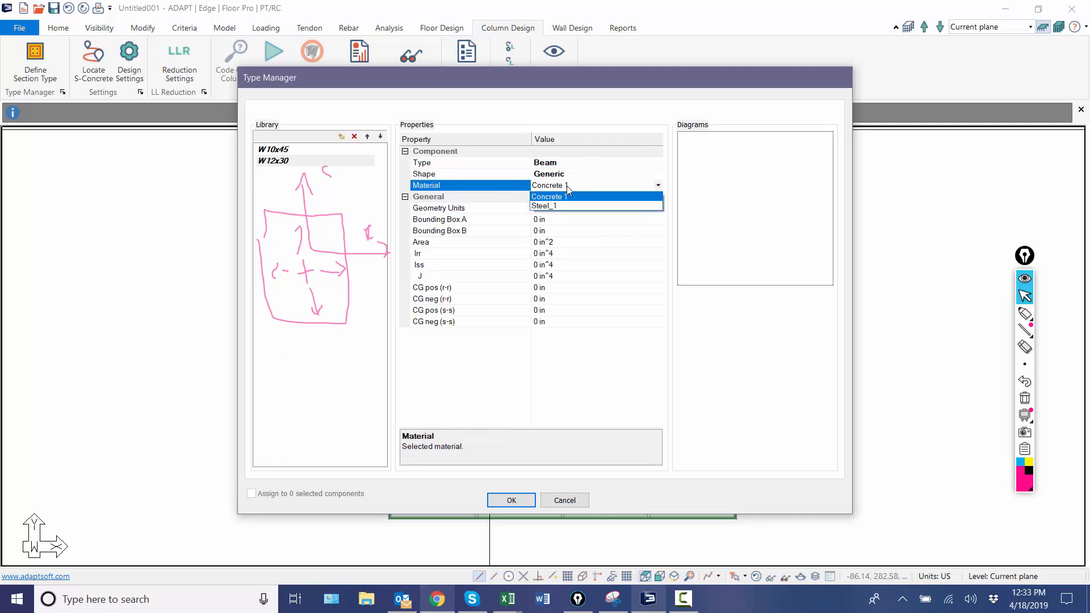
pyautogui.click(566, 206)
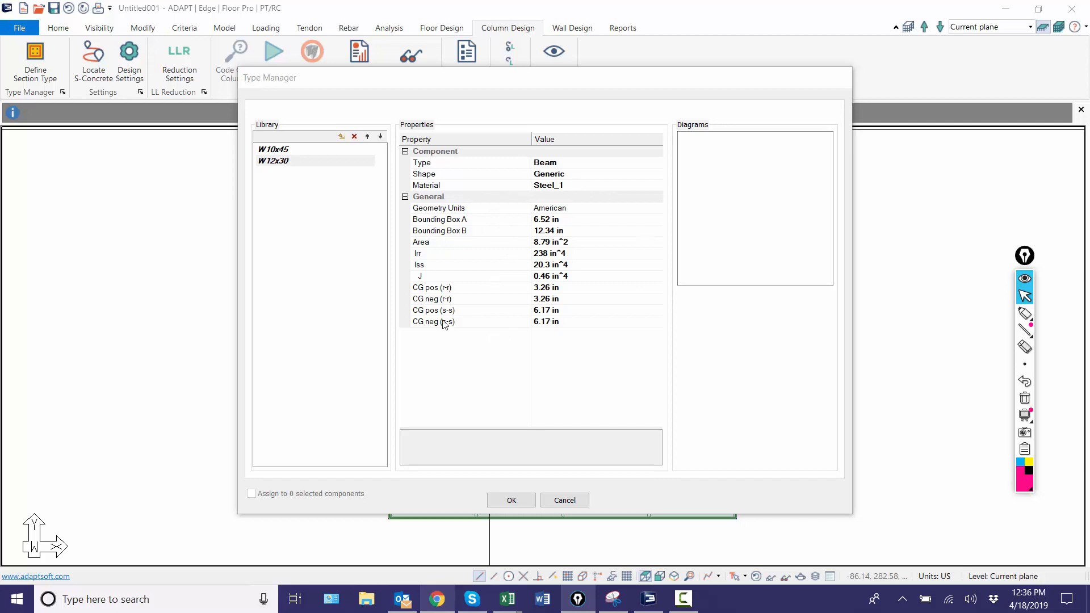
# Step: Review the W10x45 and W12x30 definitions and accept the Type Manager changes
pyautogui.click(281, 150)
pyautogui.click(279, 161)
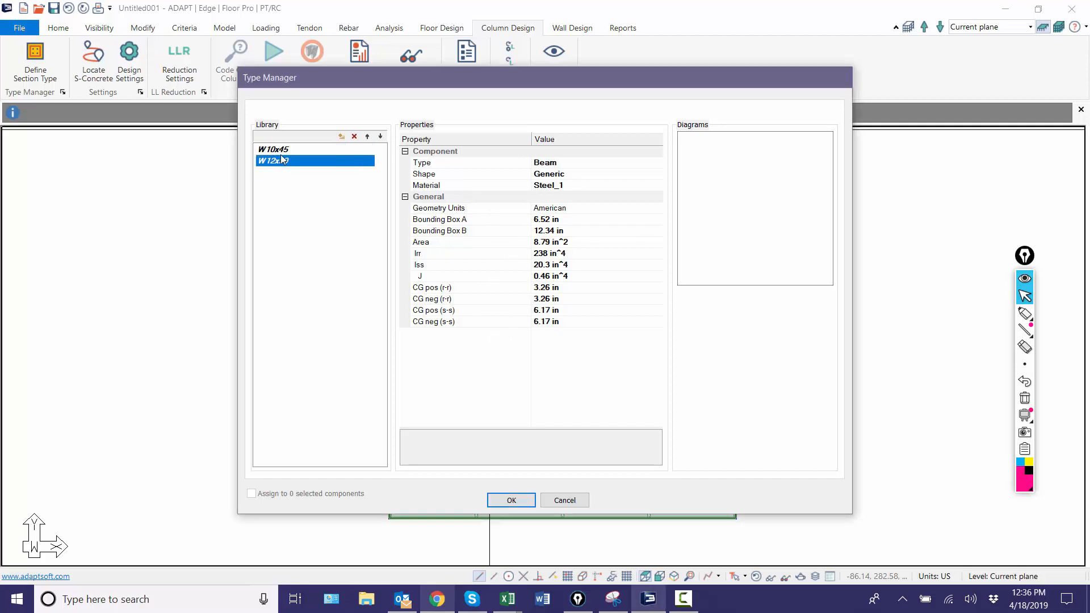
pyautogui.click(280, 150)
pyautogui.click(281, 161)
pyautogui.click(512, 499)
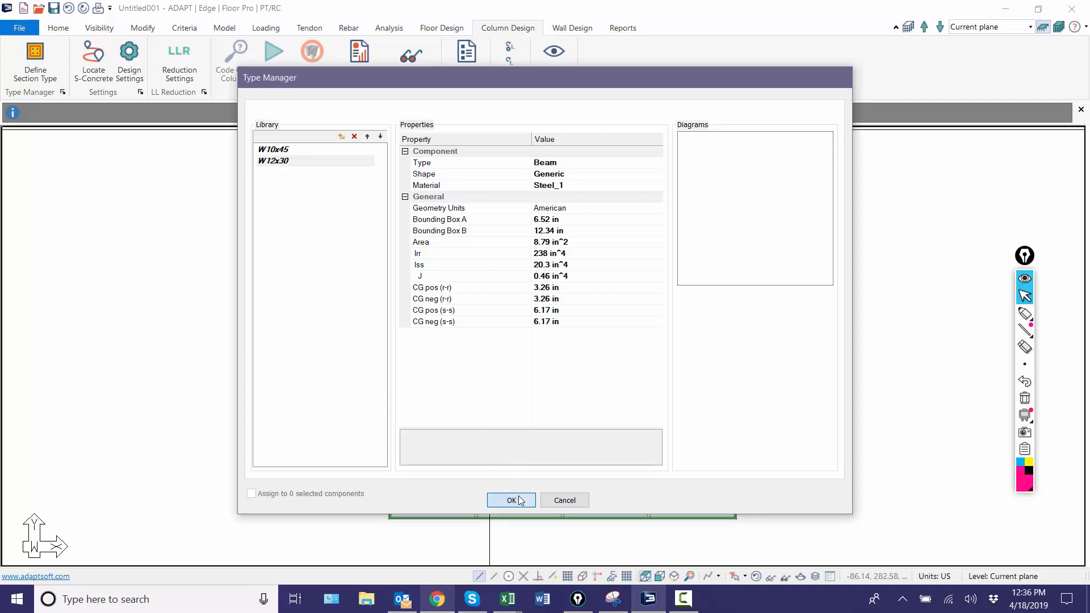
# Step: Save a copy of the model as 2way_steel_w_slab in the Builder Models folder
pyautogui.click(21, 30)
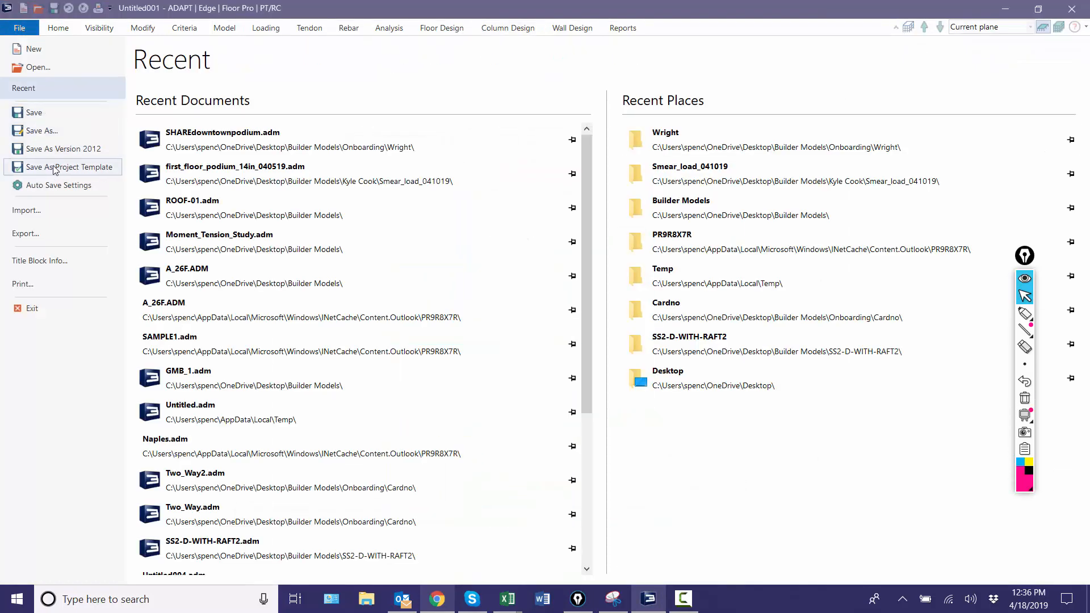
pyautogui.click(57, 134)
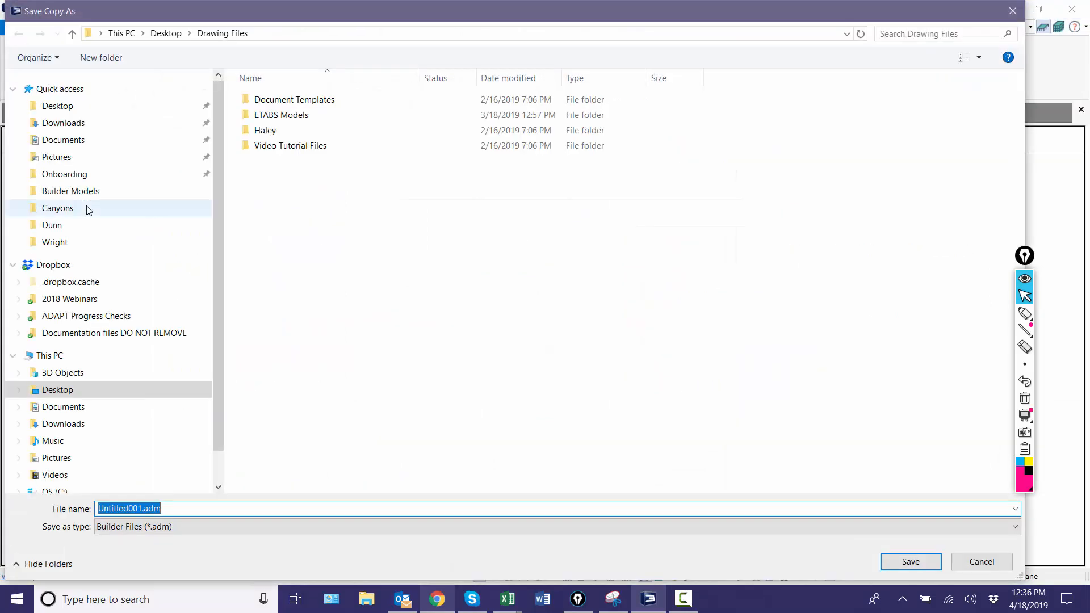
pyautogui.click(70, 191)
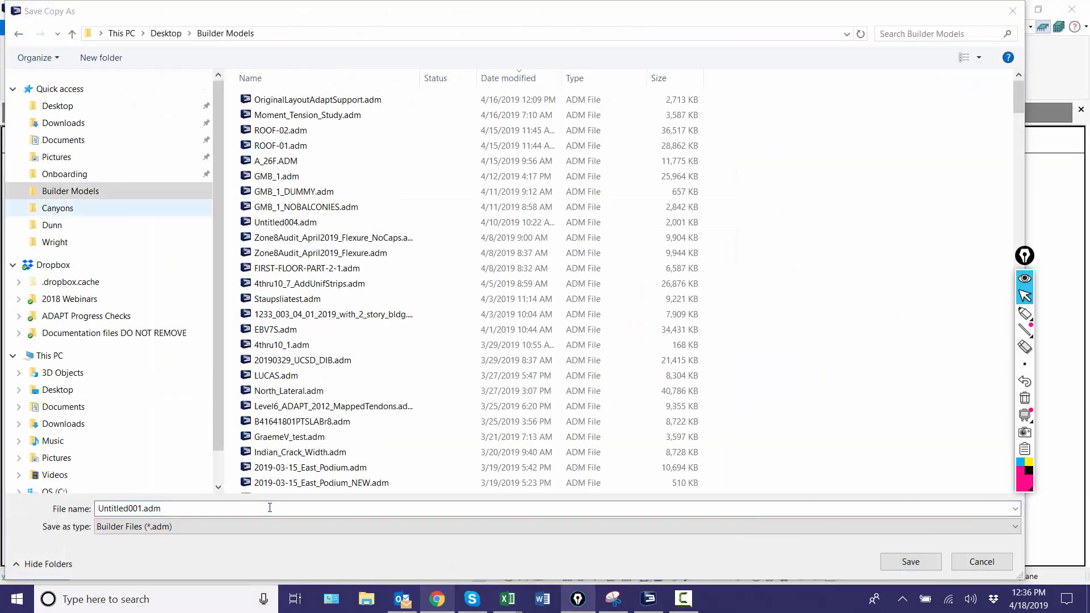
pyautogui.click(134, 508)
pyautogui.doubleClick(135, 508)
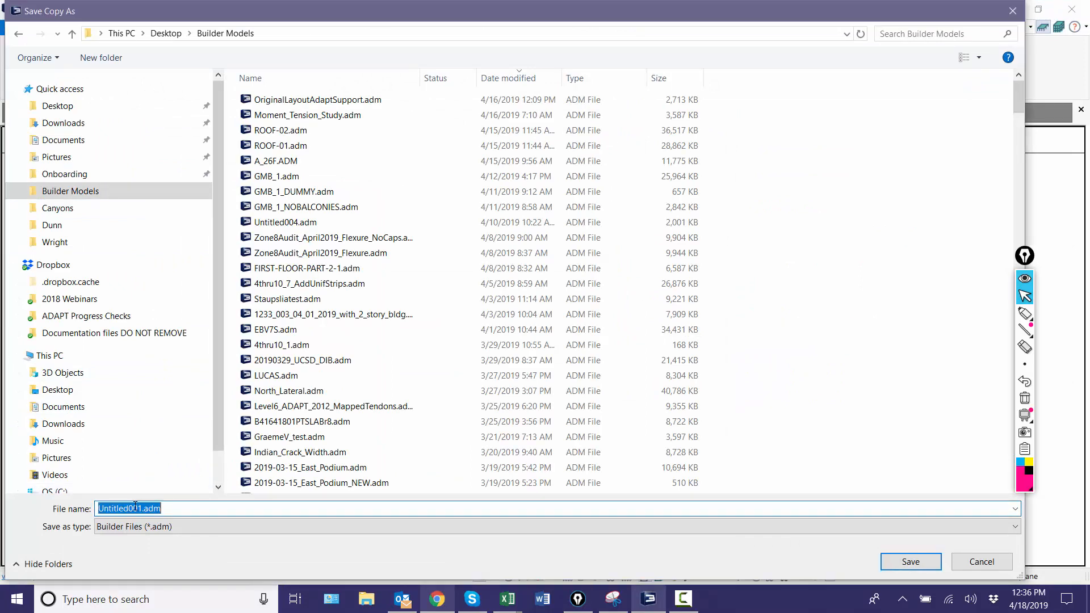
pyautogui.write('2way_steel_w_slab')
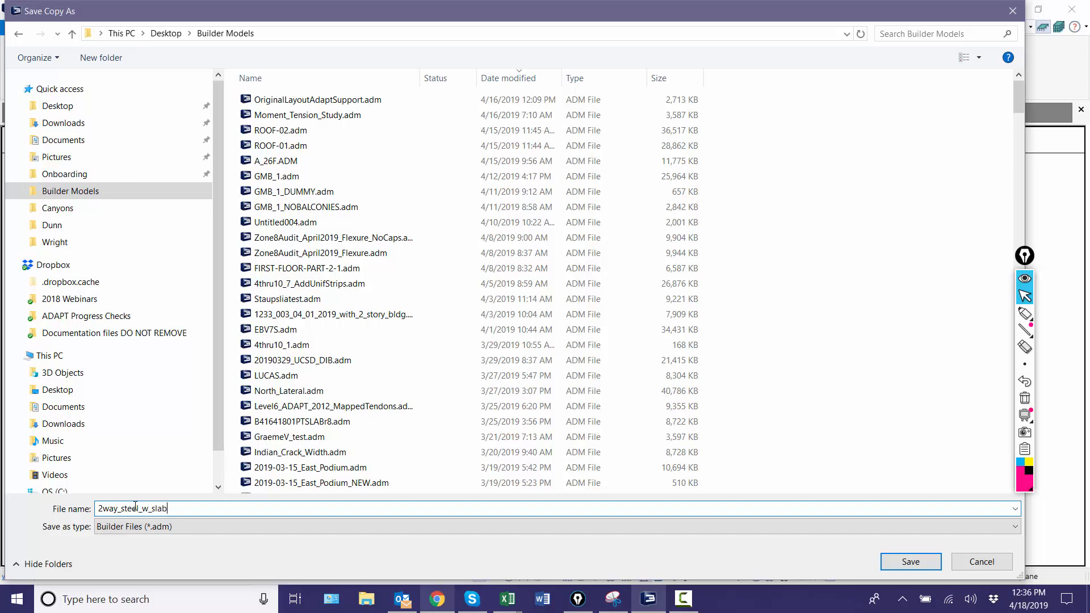
pyautogui.press('Return')
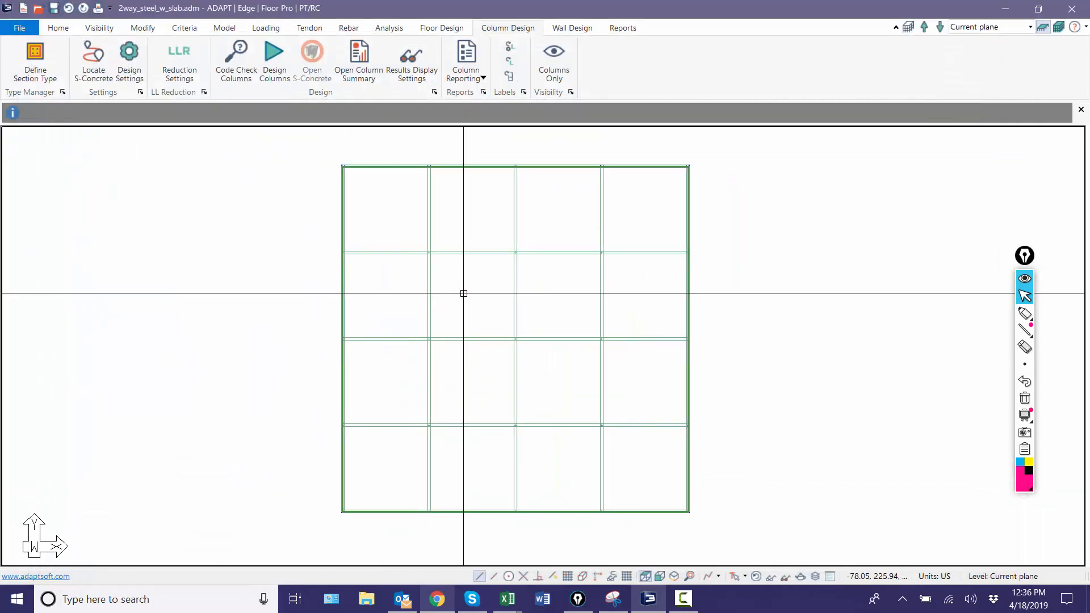
# Step: Hide the slab in the plan view so the beams can be selected on their own
pyautogui.scroll(-4, 633, 309)
pyautogui.scroll(5, 622, 229)
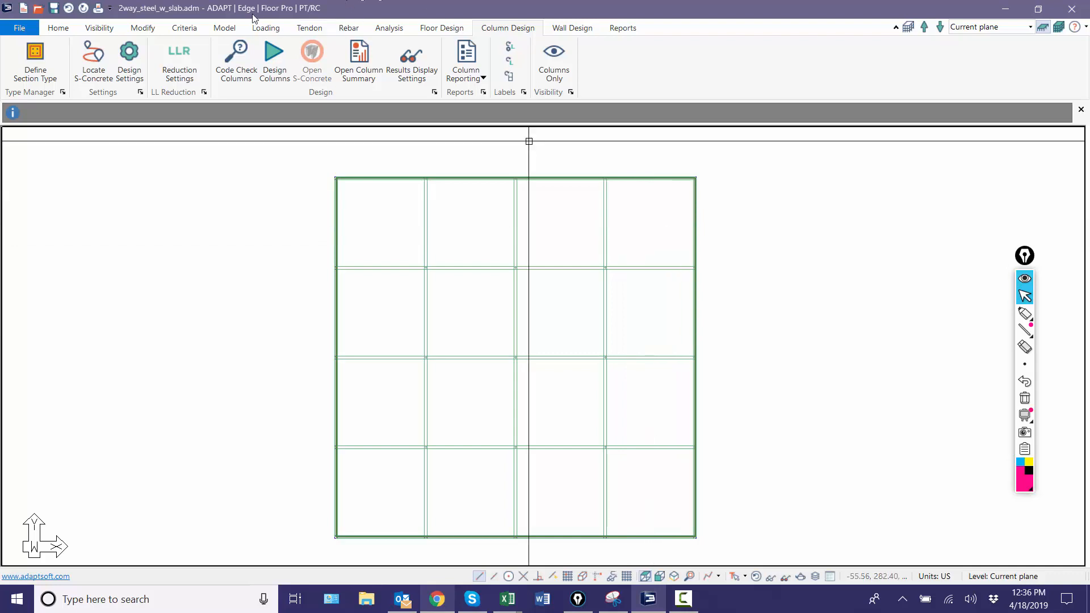
pyautogui.click(226, 29)
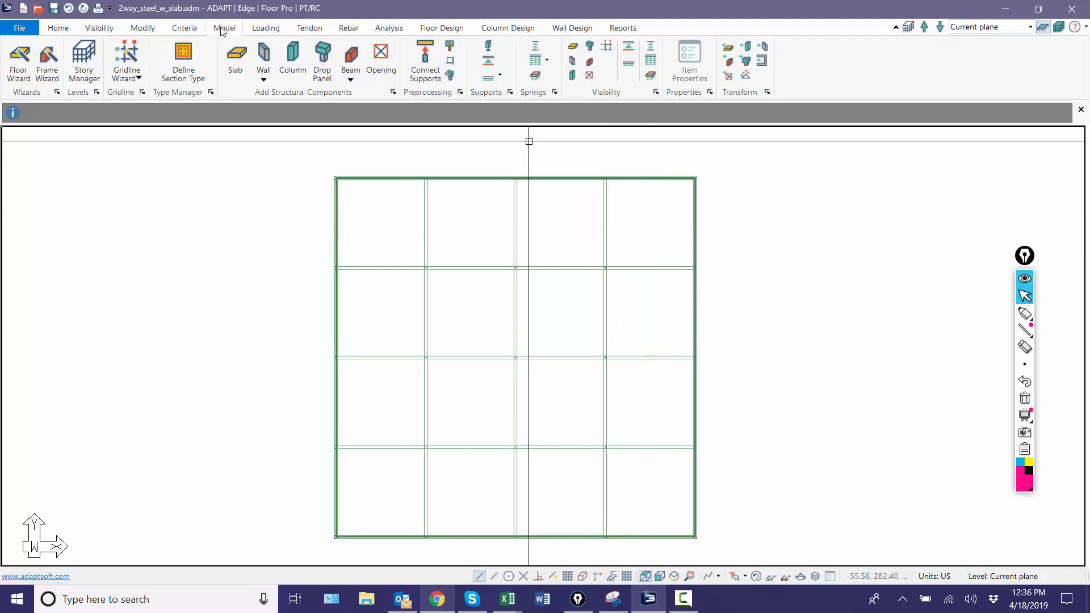
pyautogui.click(101, 28)
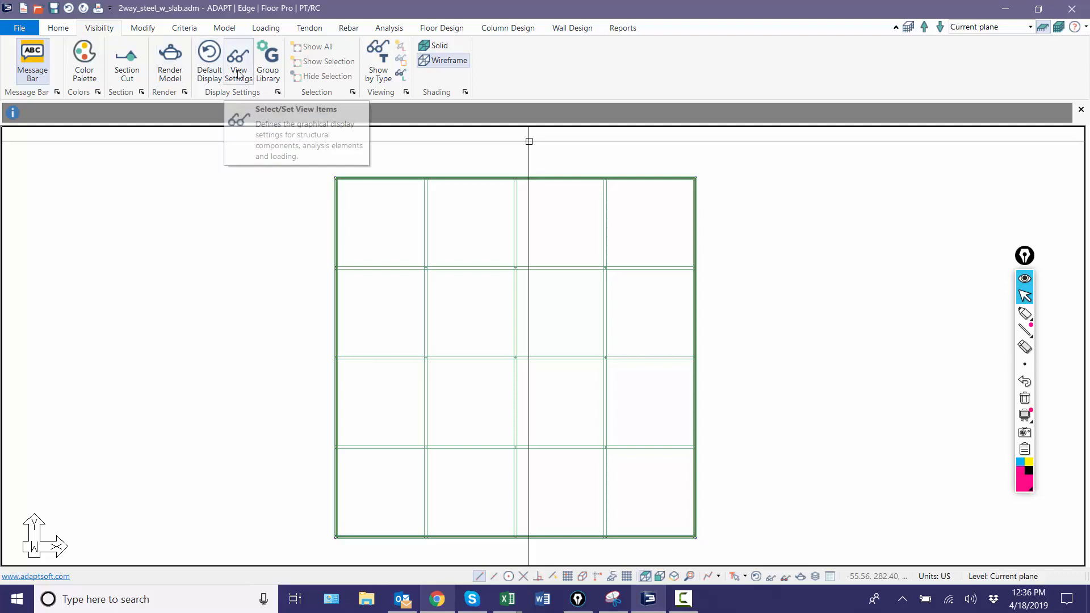
pyautogui.click(225, 28)
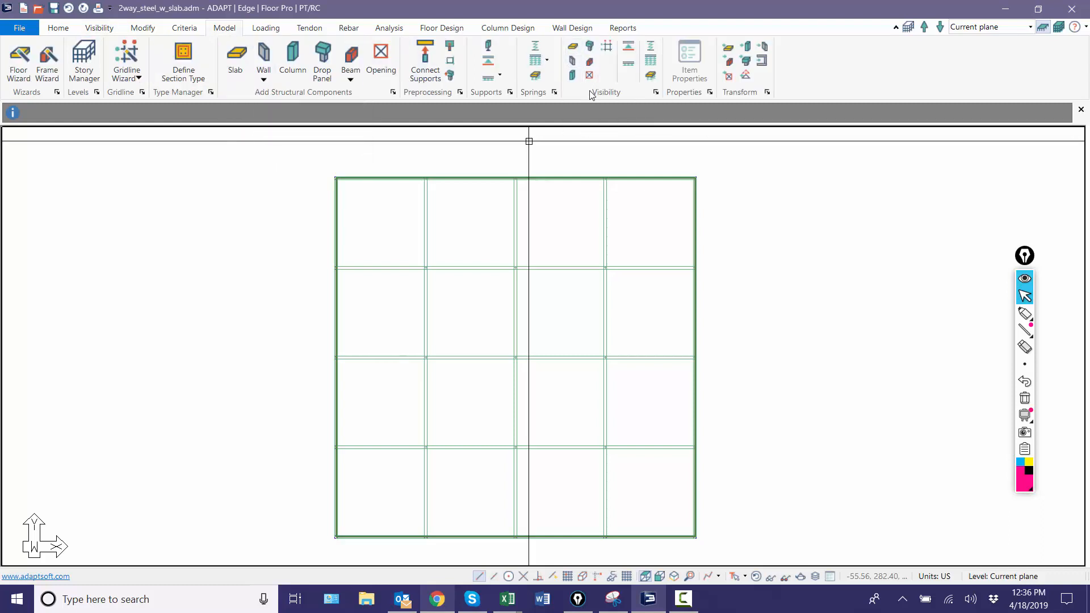
pyautogui.click(573, 48)
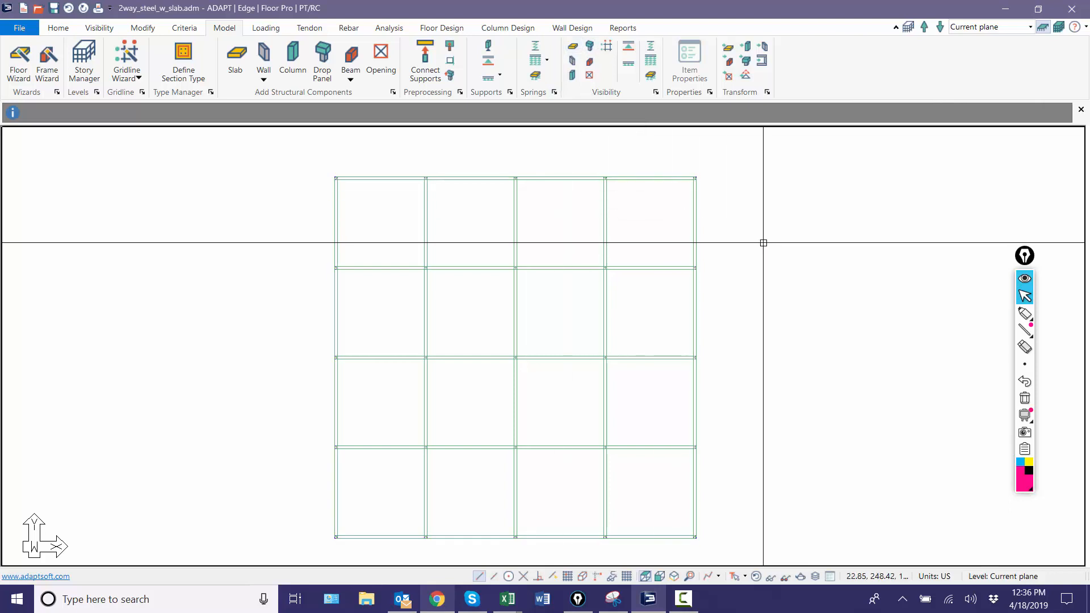
# Step: Select every beam in both grid directions and assign them all to the W12x30 design group
pyautogui.moveTo(764, 240); pyautogui.dragTo(336, 209)
pyautogui.moveTo(739, 328); pyautogui.dragTo(235, 296)
pyautogui.moveTo(729, 412); pyautogui.dragTo(314, 410)
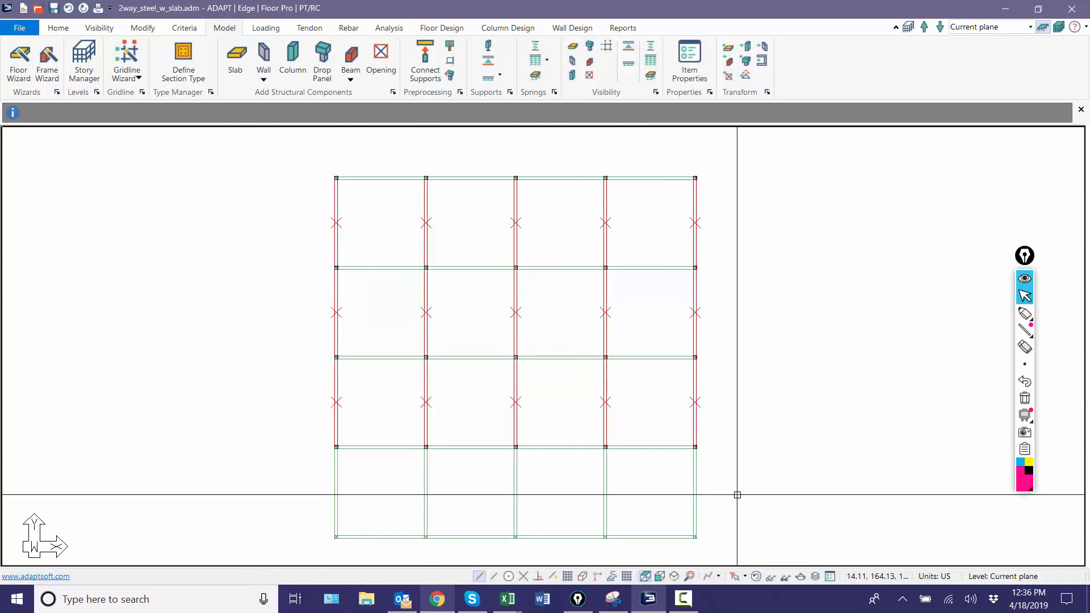
pyautogui.moveTo(735, 493); pyautogui.dragTo(275, 474)
pyautogui.moveTo(396, 554); pyautogui.dragTo(379, 151)
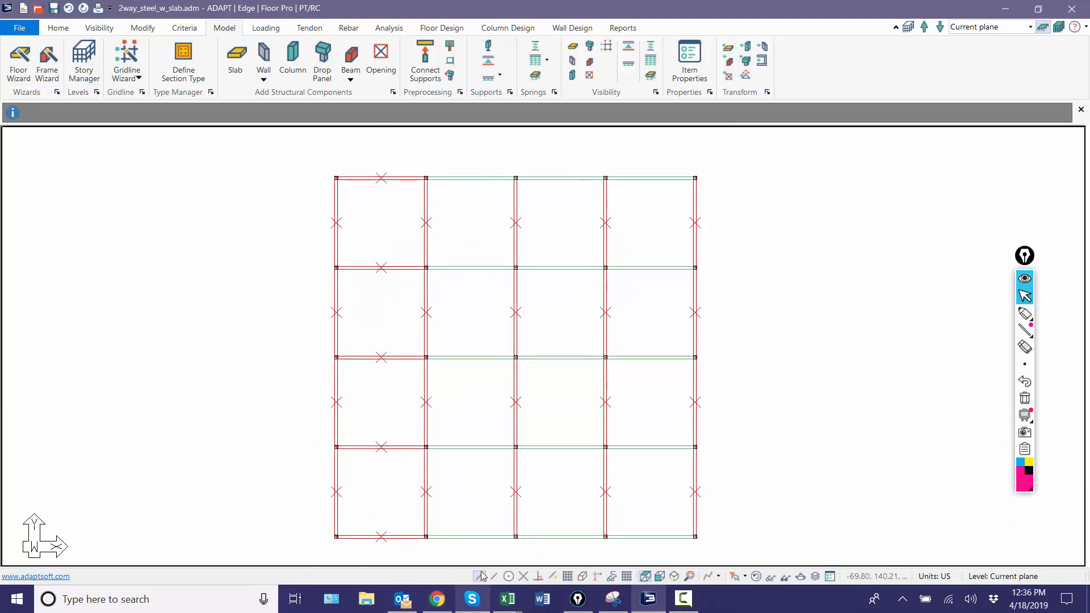
pyautogui.moveTo(482, 523); pyautogui.dragTo(459, 147)
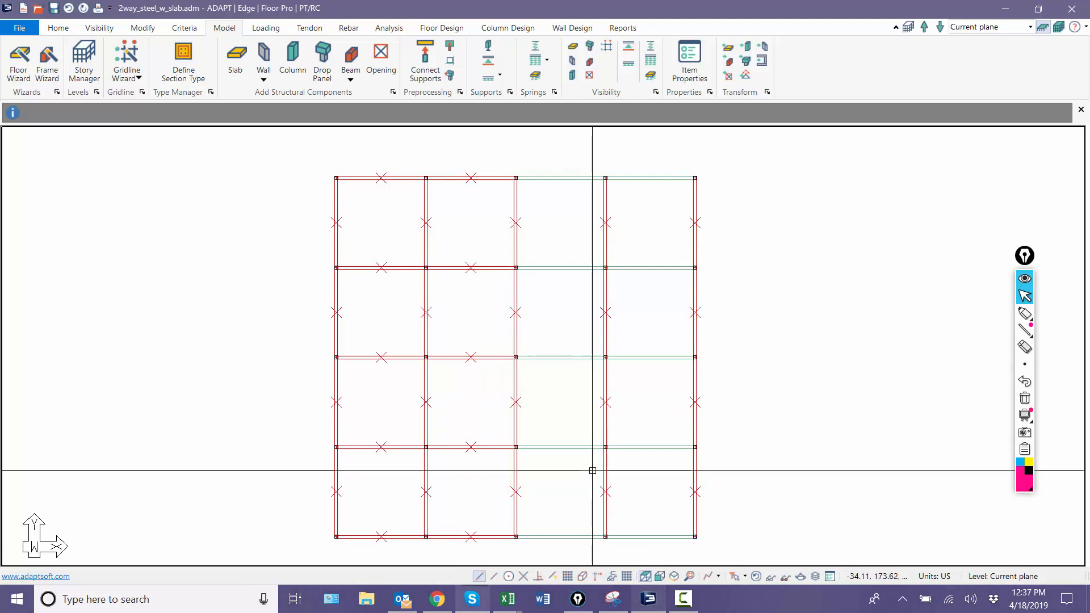
pyautogui.moveTo(567, 550); pyautogui.dragTo(534, 166)
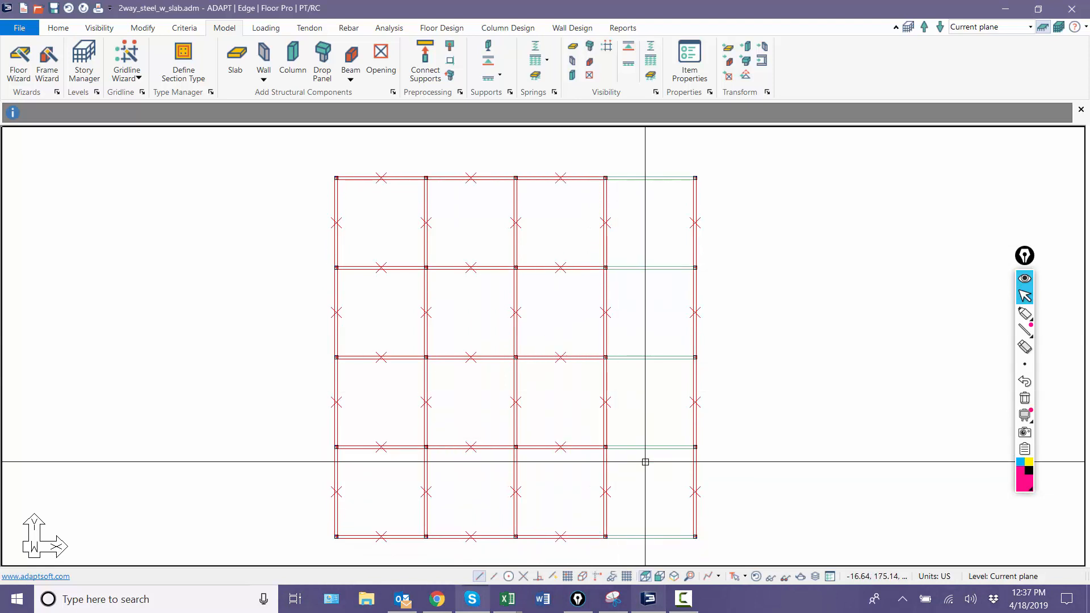
pyautogui.moveTo(664, 555); pyautogui.dragTo(638, 164)
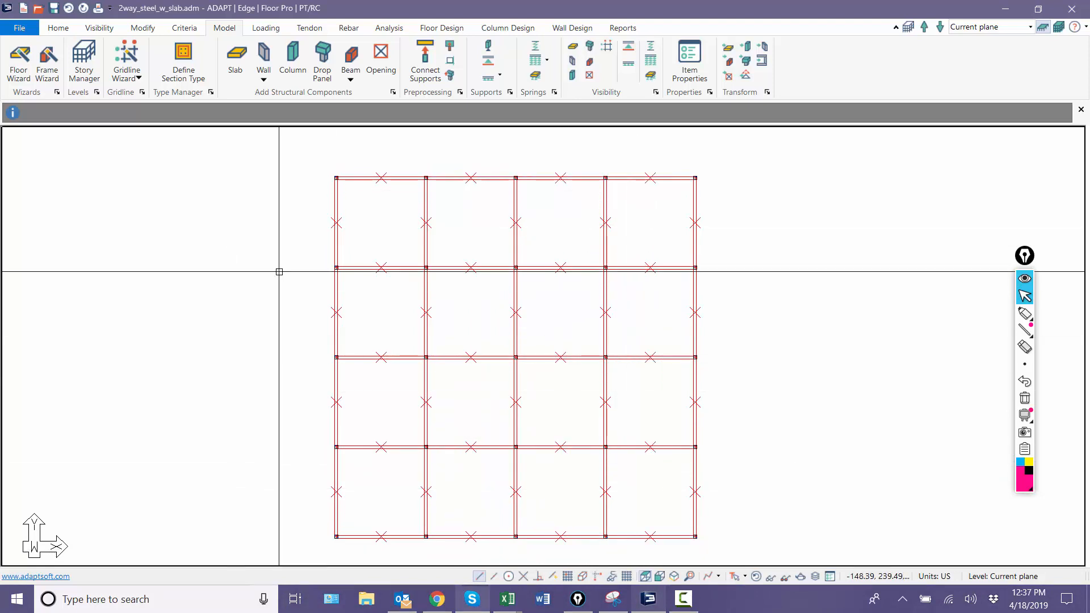
pyautogui.click(126, 32)
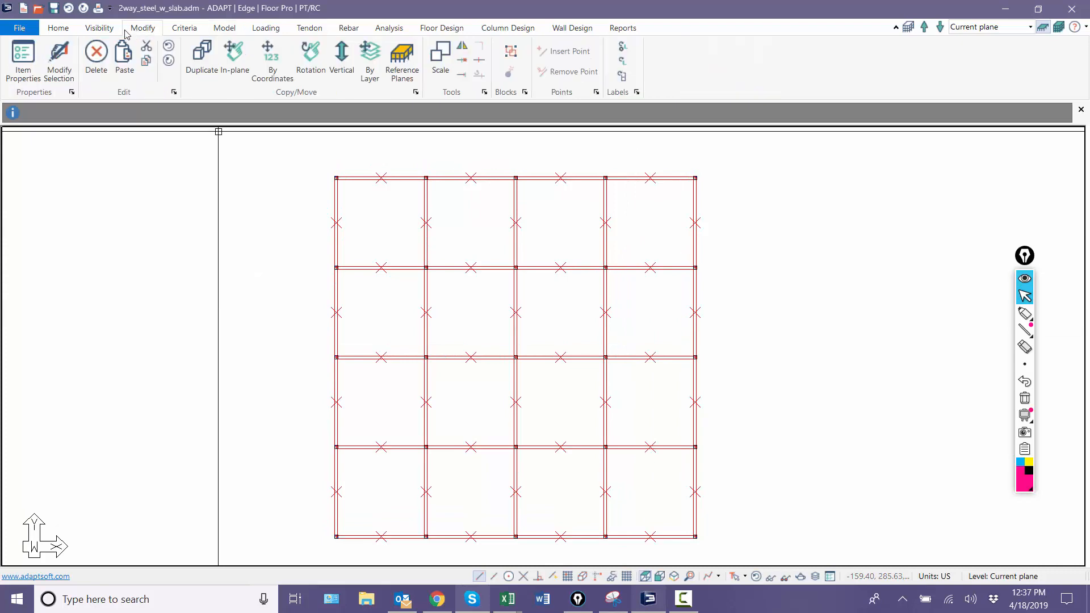
pyautogui.click(60, 61)
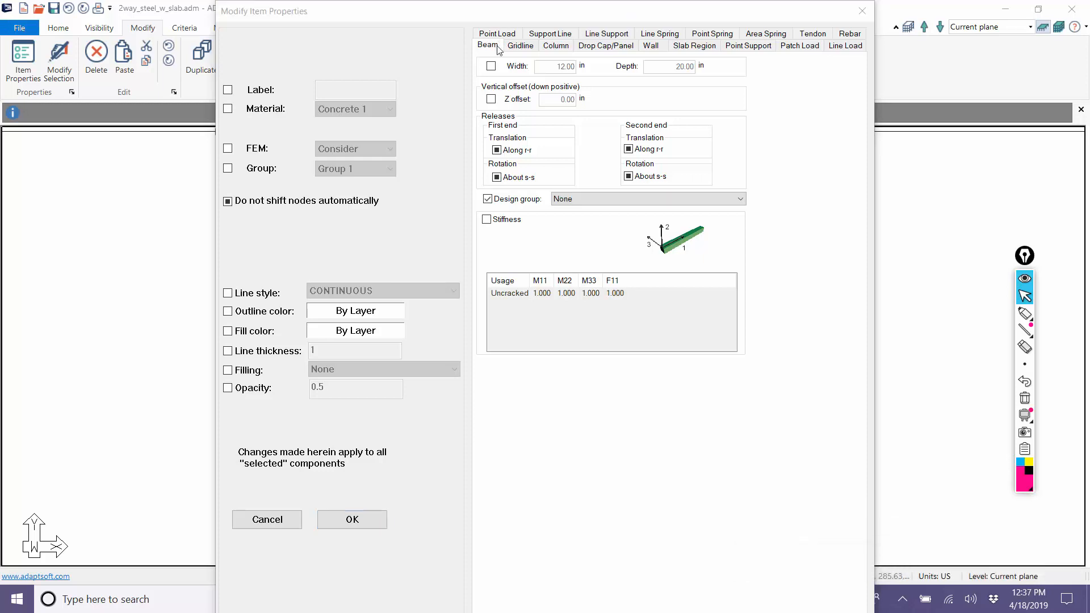
pyautogui.click(586, 198)
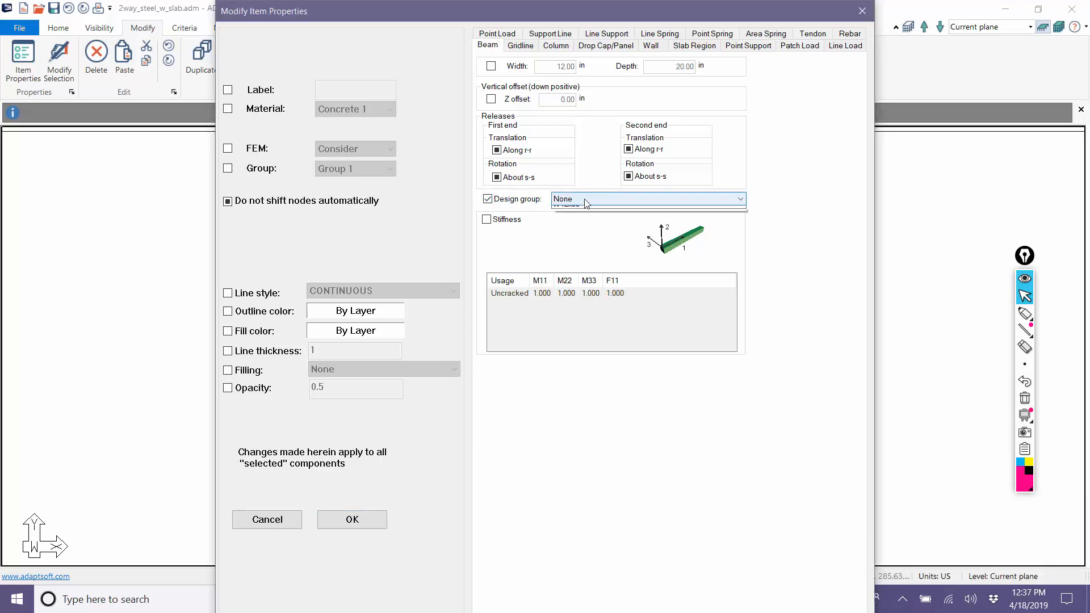
pyautogui.click(576, 211)
pyautogui.click(570, 200)
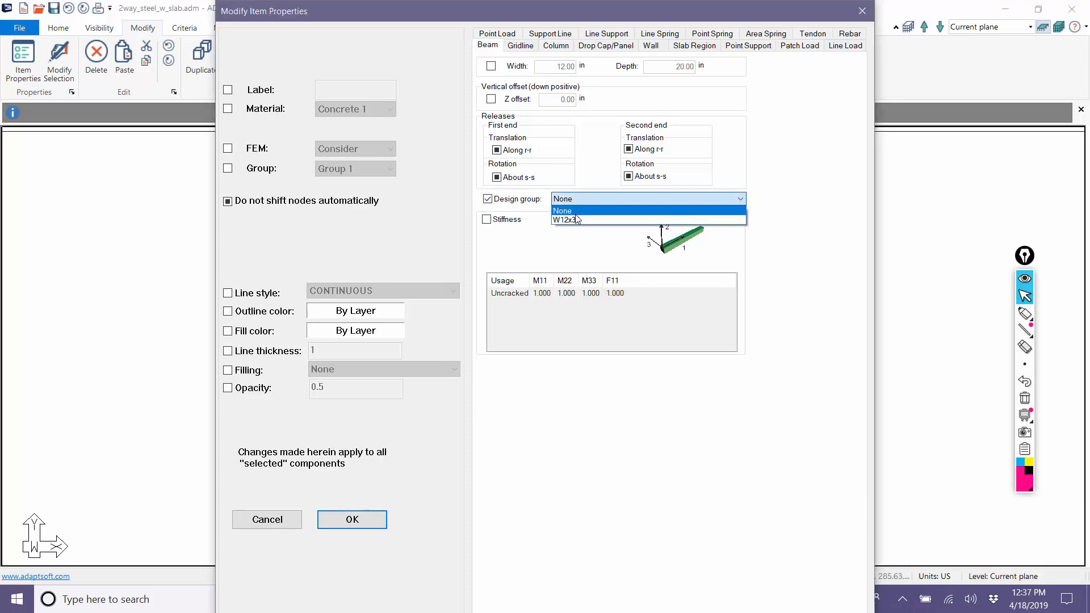
pyautogui.click(576, 219)
pyautogui.click(339, 532)
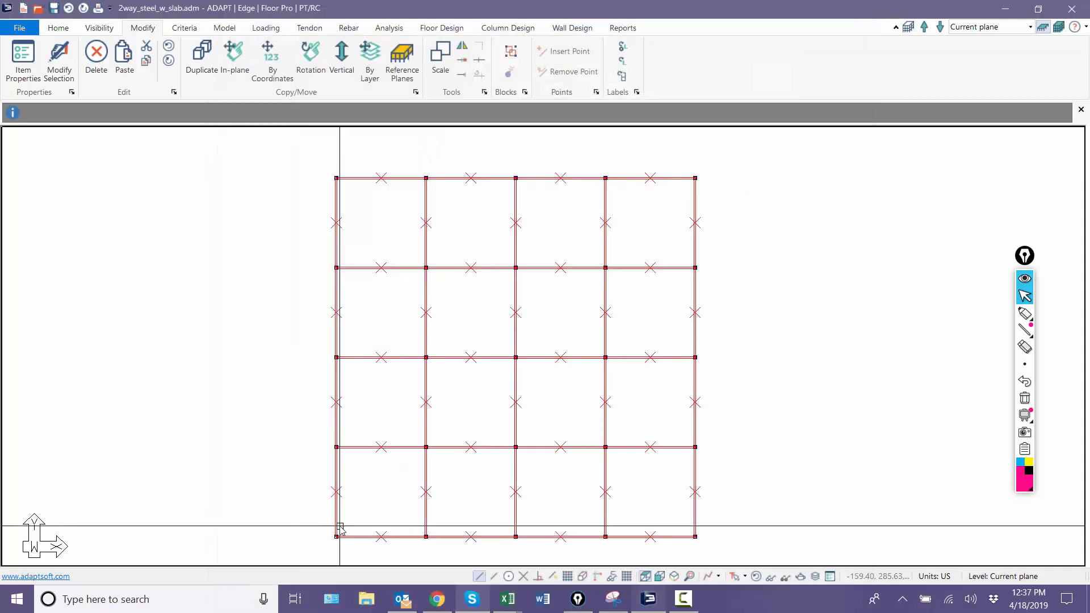
# Step: Inspect the section type, material and cross-section size of a beam on the frame's west edge
pyautogui.scroll(4, 318, 295)
pyautogui.doubleClick(348, 294)
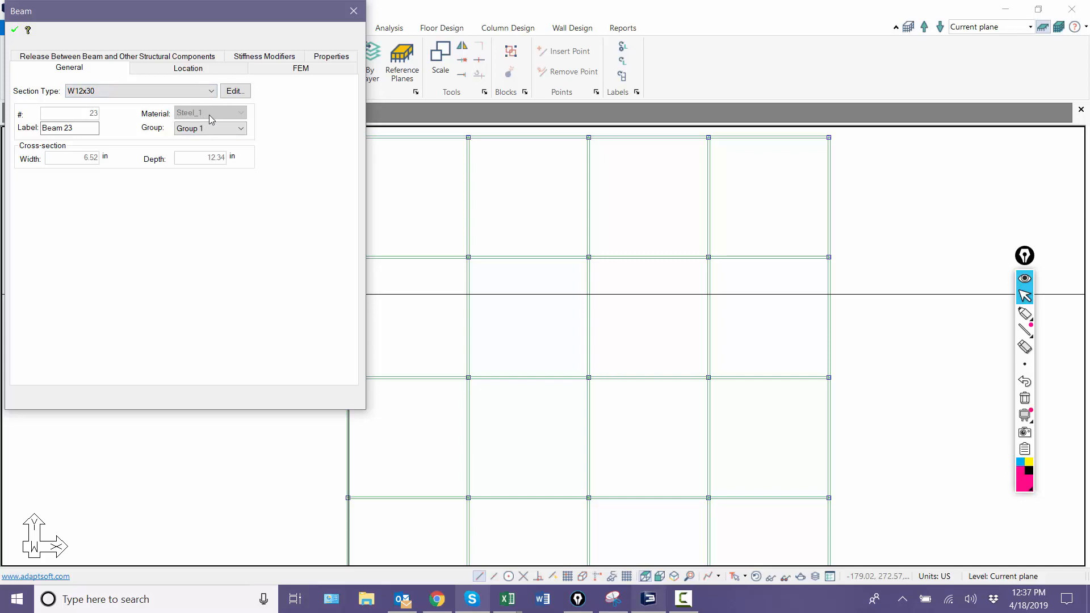
pyautogui.click(239, 443)
pyautogui.scroll(-2, 203, 221)
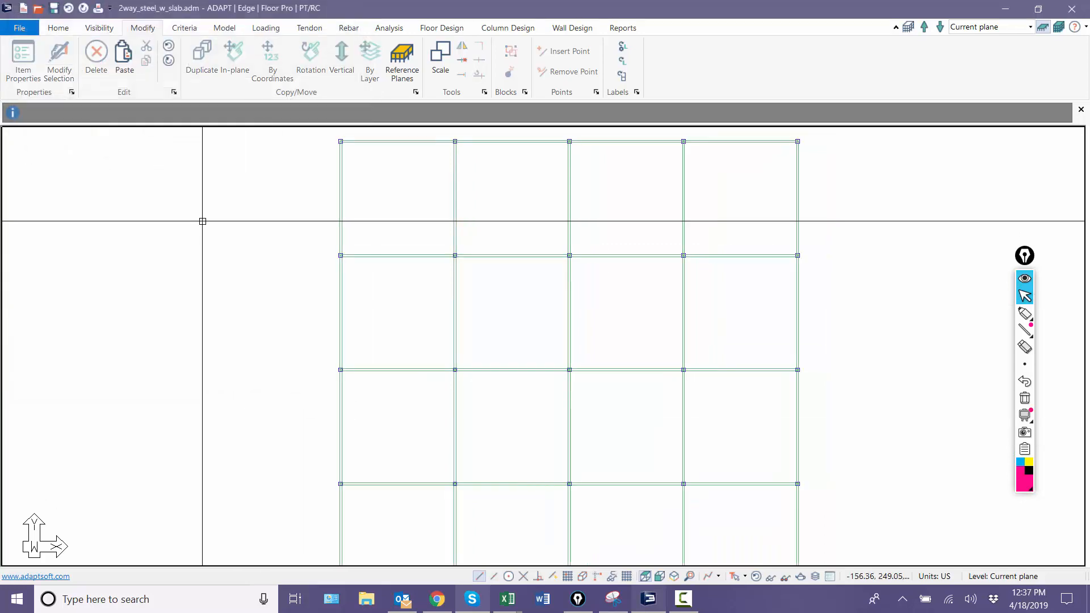
# Step: Select all the columns in the front elevation and assign them to the W10x45 design group
pyautogui.click(521, 27)
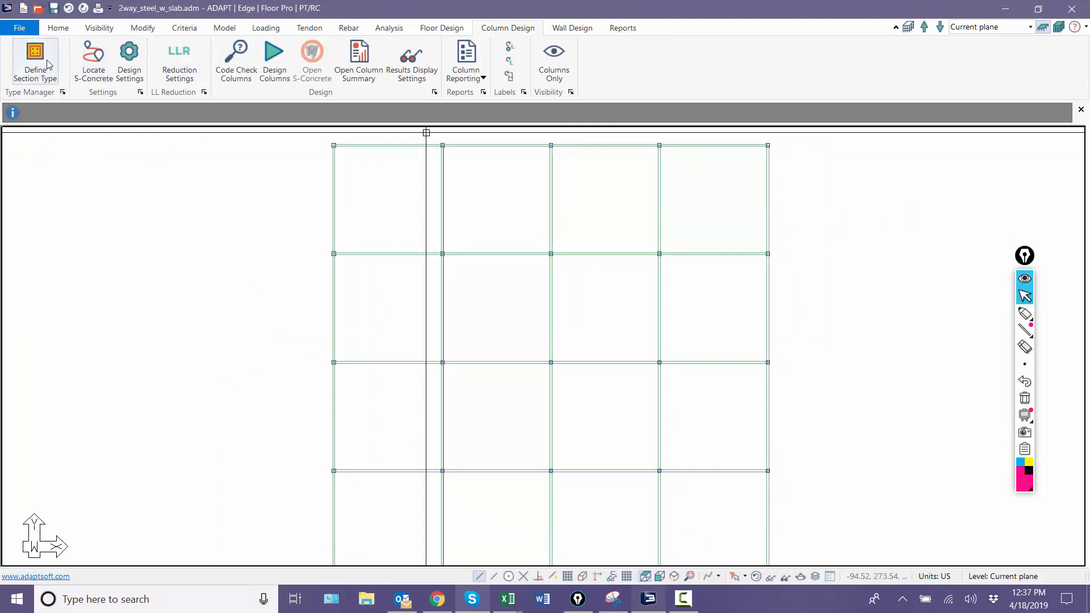
pyautogui.scroll(-2, 364, 191)
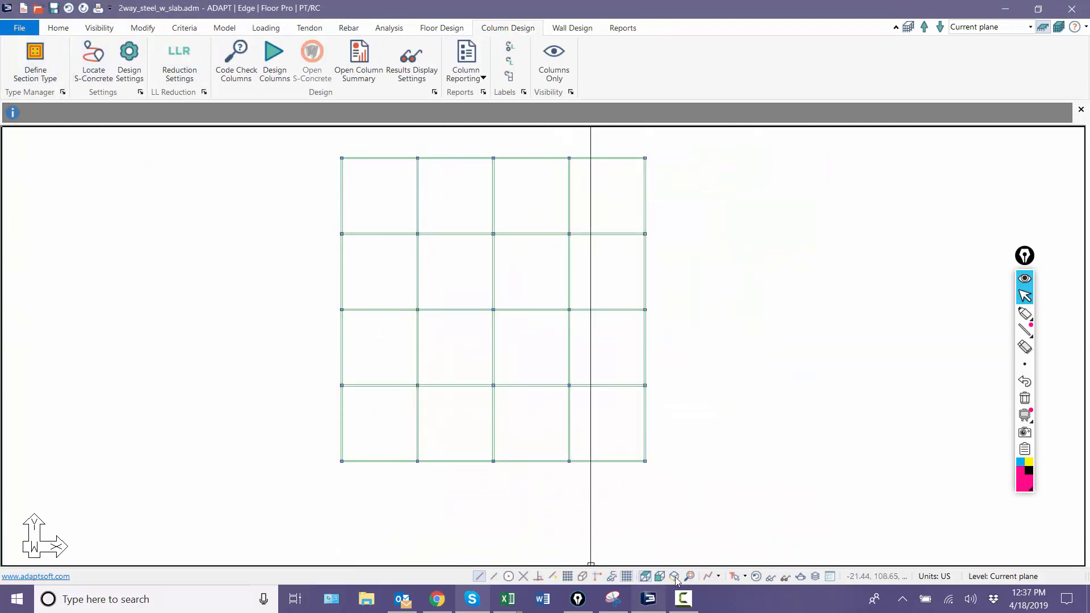
pyautogui.click(659, 576)
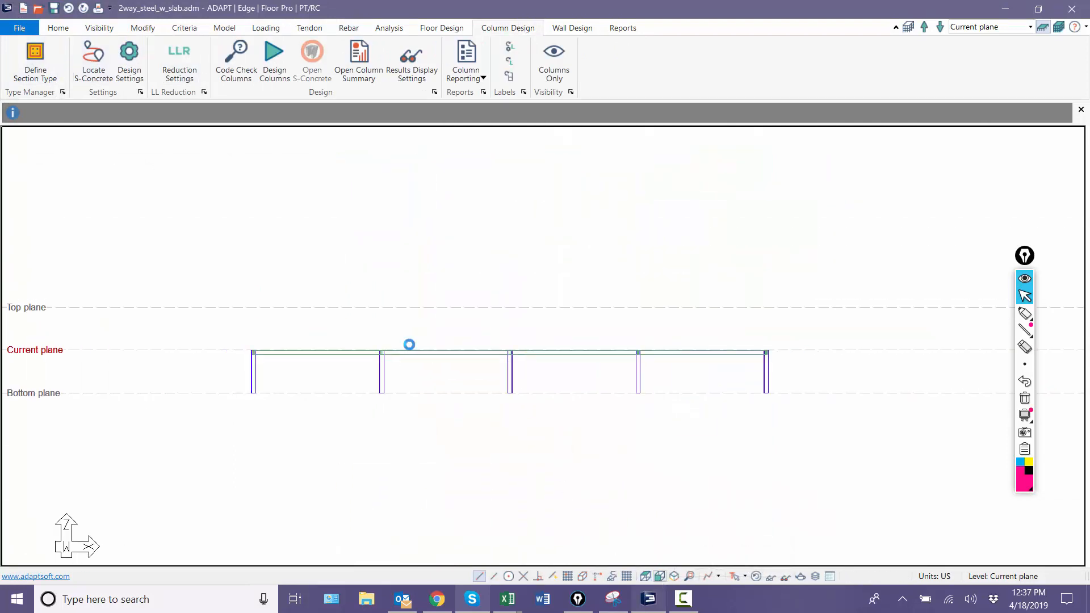
pyautogui.moveTo(840, 409); pyautogui.dragTo(160, 351)
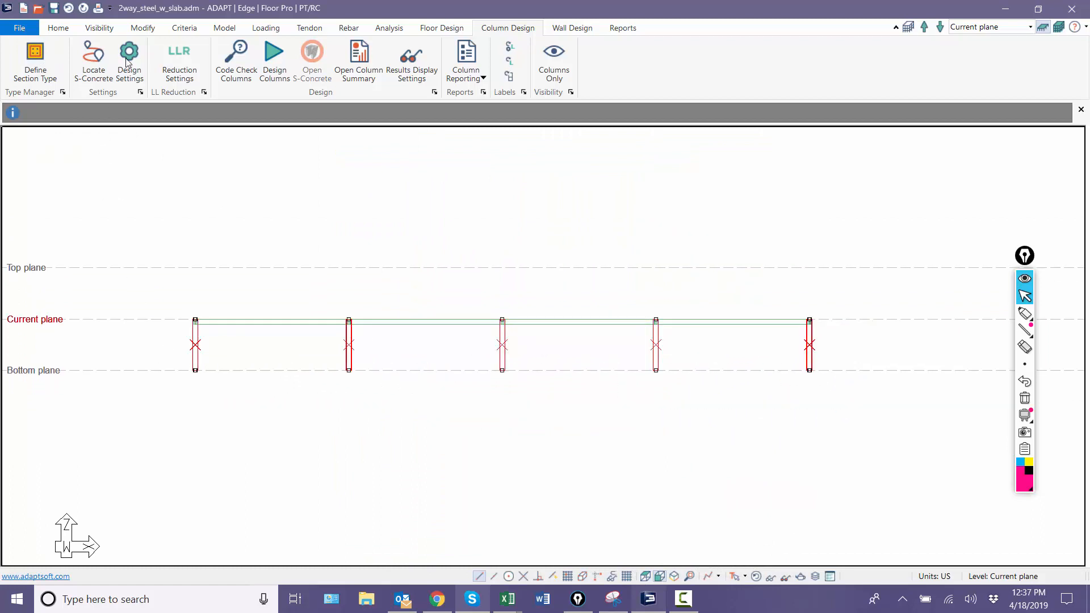
pyautogui.click(143, 28)
pyautogui.click(66, 60)
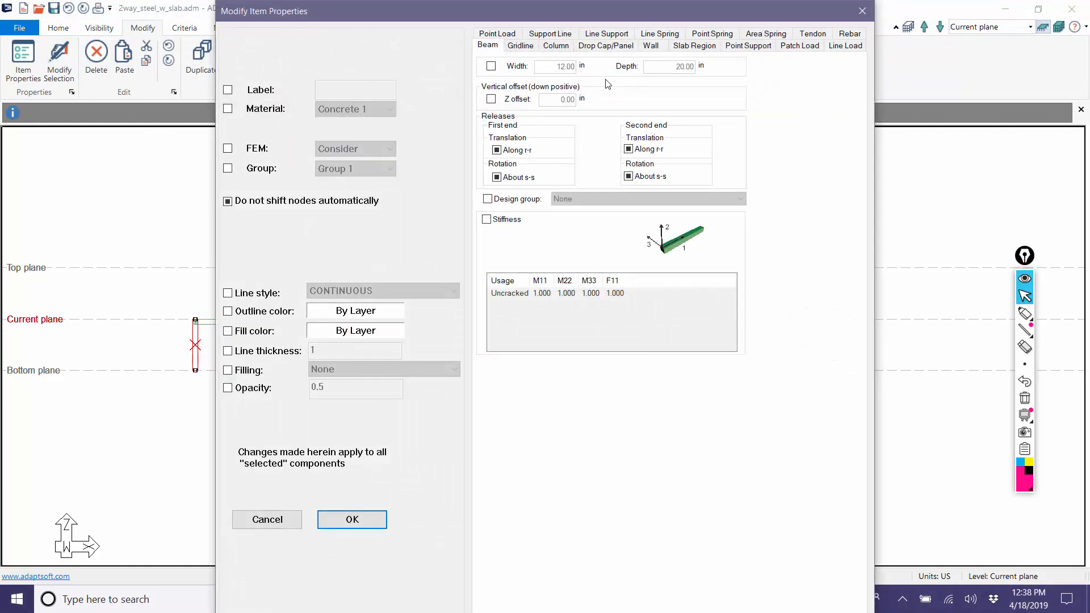
pyautogui.click(555, 47)
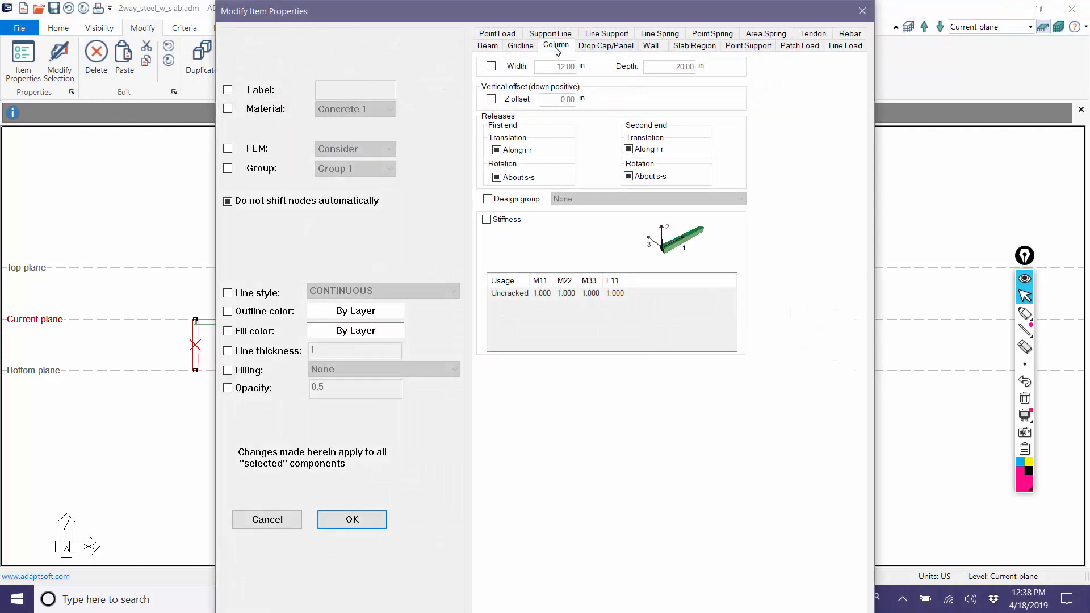
pyautogui.click(487, 199)
pyautogui.click(570, 200)
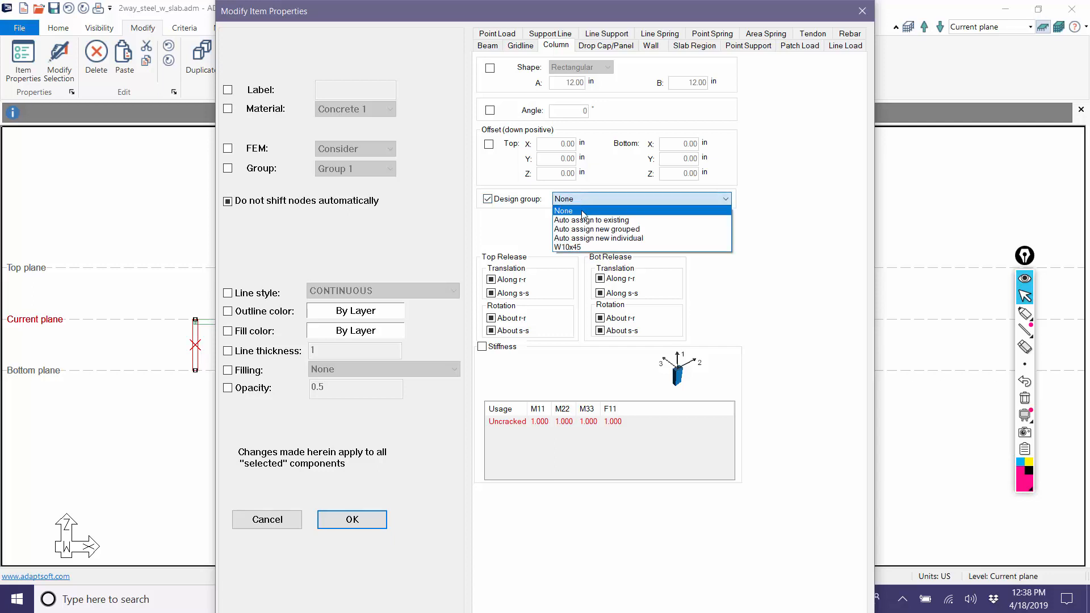
pyautogui.click(583, 247)
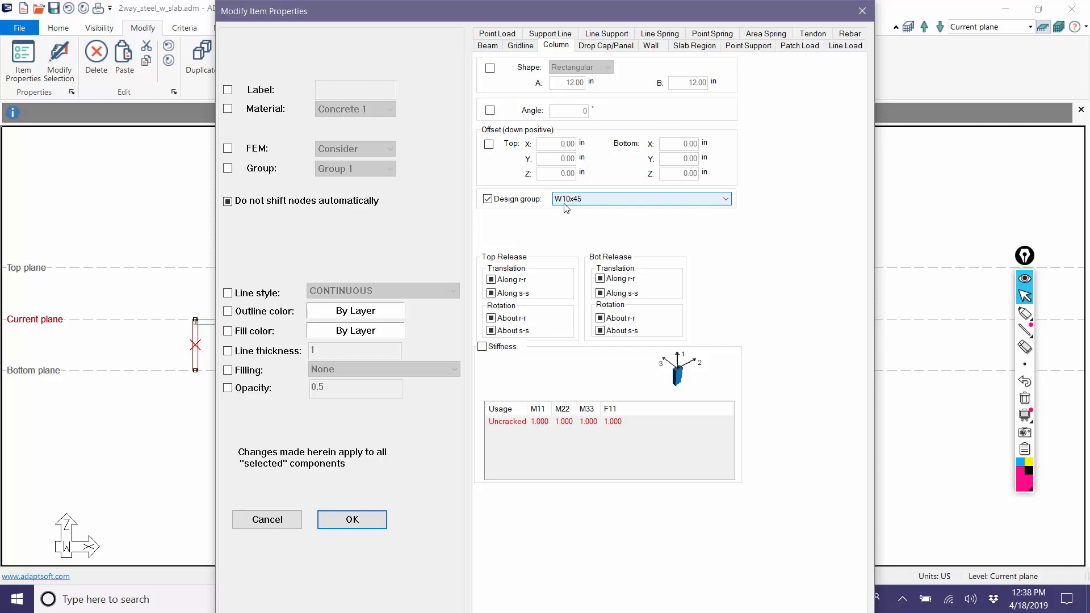
pyautogui.click(347, 519)
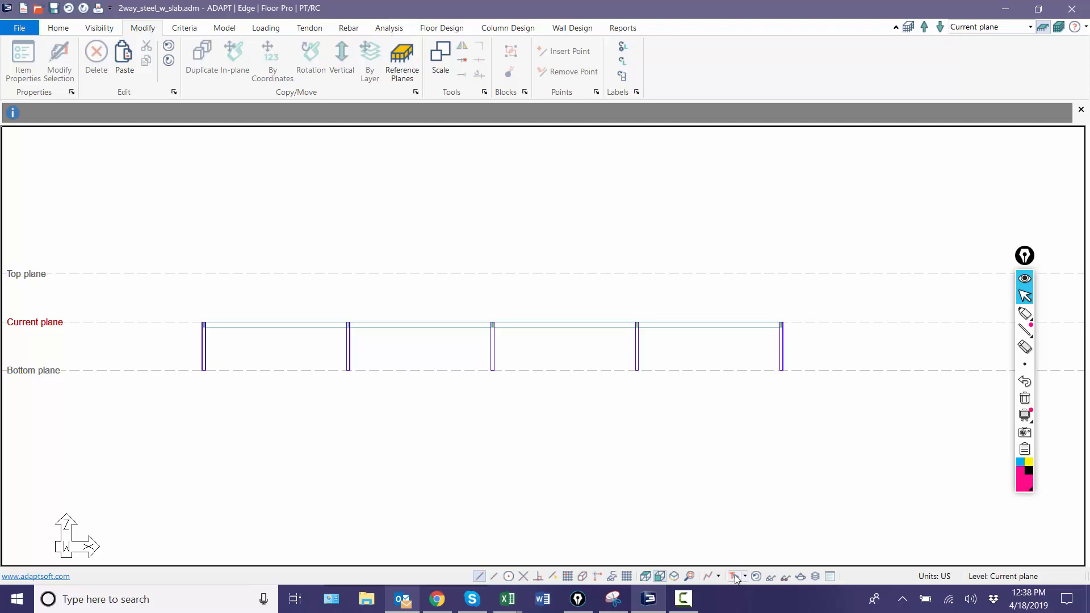
# Step: Restore the default display of the slab, check the frame in elevation and return to the plan view
pyautogui.click(758, 577)
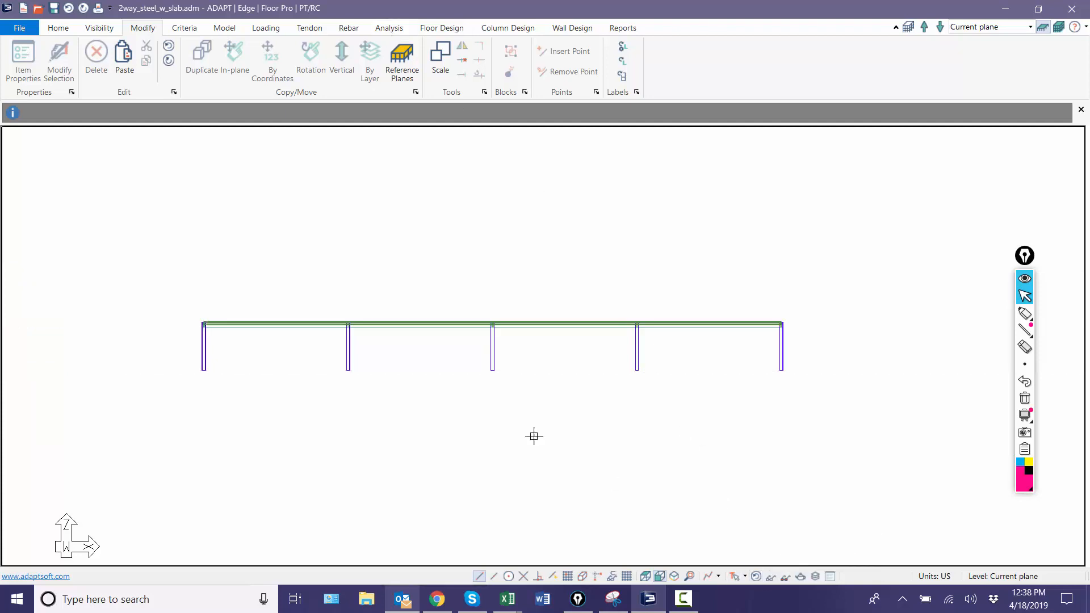
pyautogui.scroll(3, 405, 375)
pyautogui.scroll(-3, 282, 245)
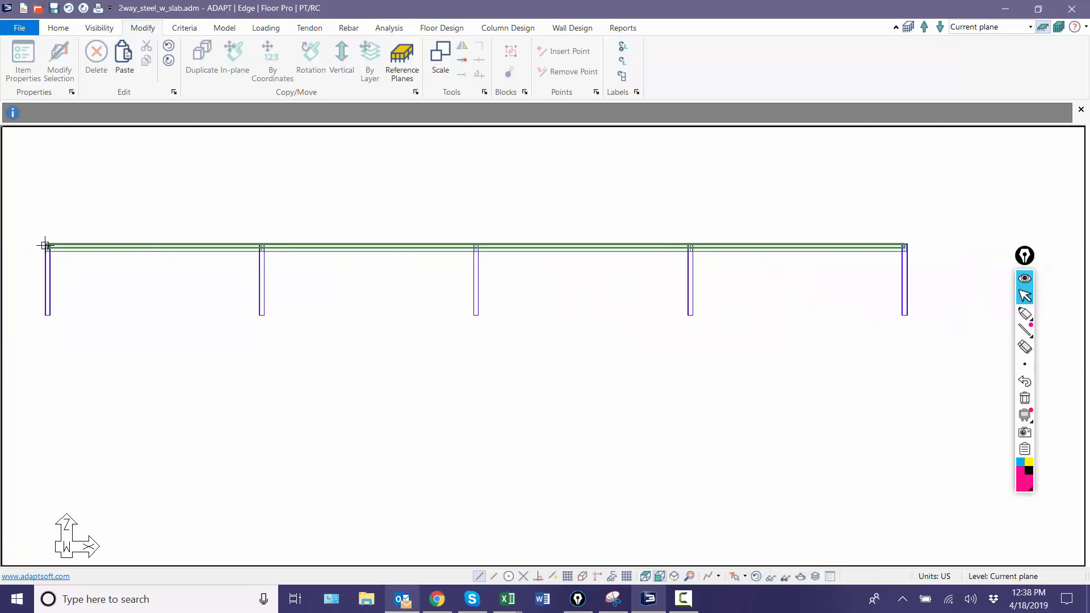
pyautogui.click(644, 576)
pyautogui.scroll(-2, 596, 456)
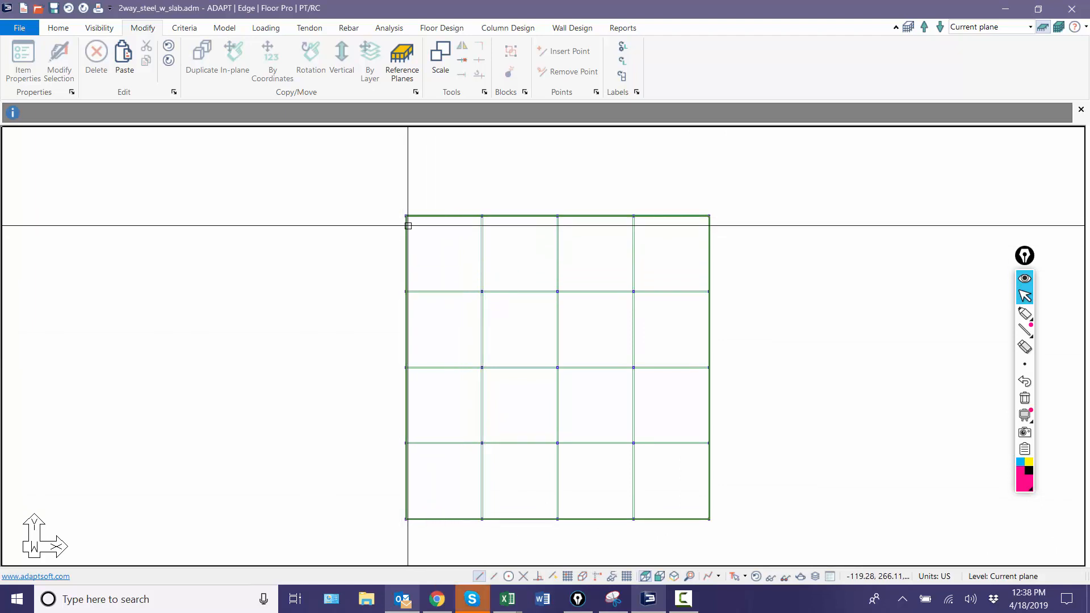
# Step: Add a combination usage named one_way to the stiffness modifiers of the slab region
pyautogui.scroll(5, 407, 219)
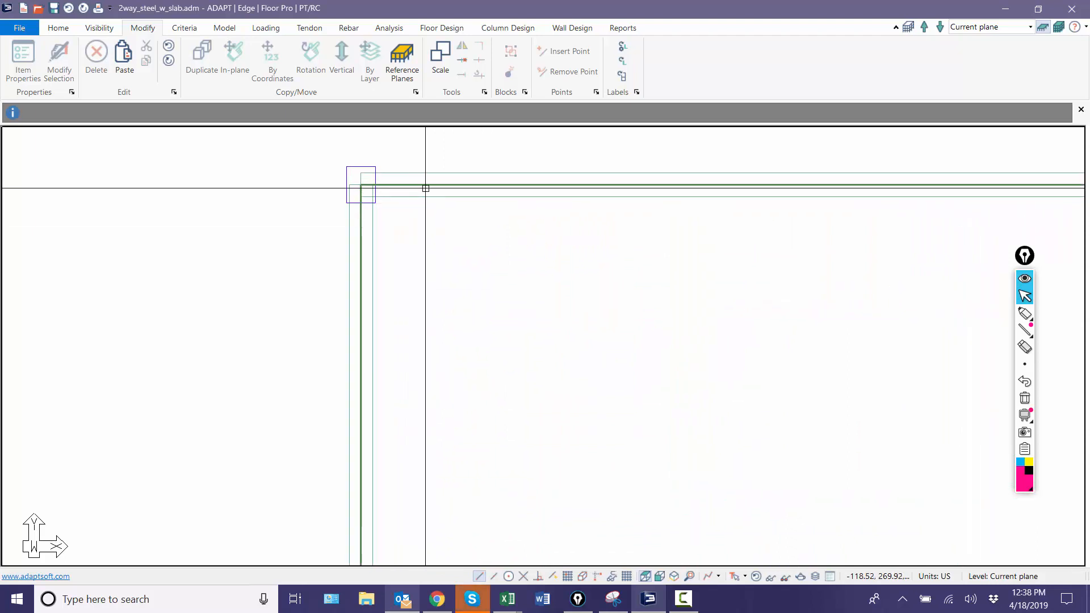
pyautogui.doubleClick(425, 185)
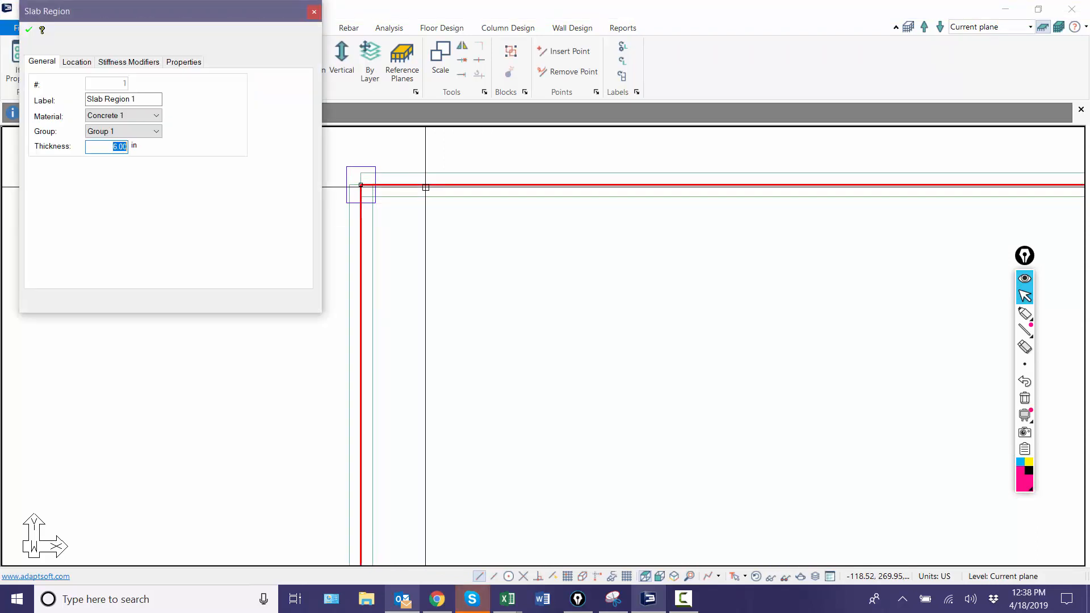
pyautogui.click(149, 63)
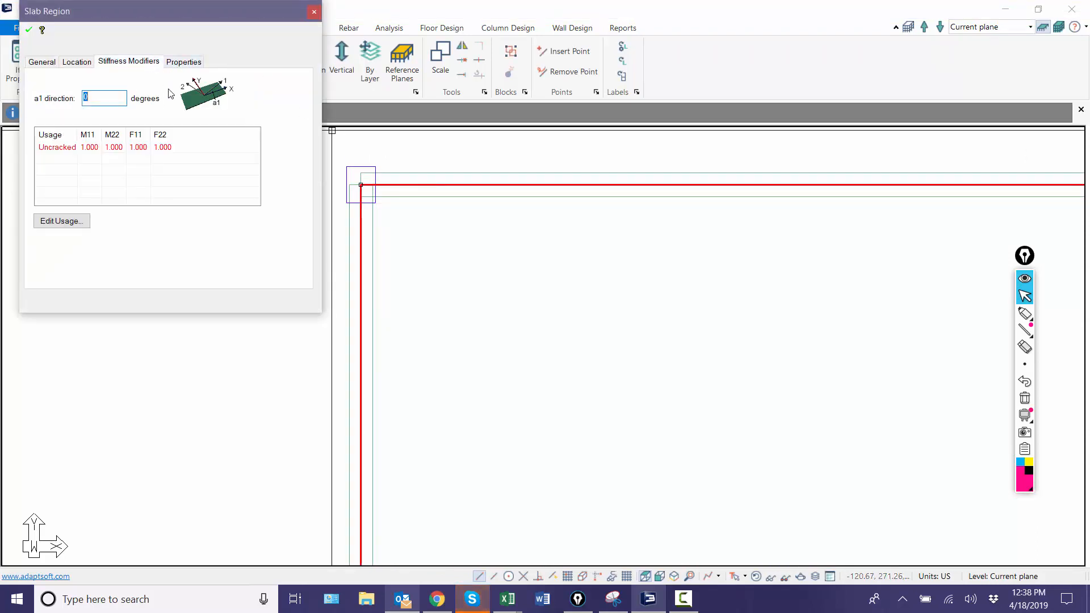
pyautogui.click(53, 216)
pyautogui.click(142, 282)
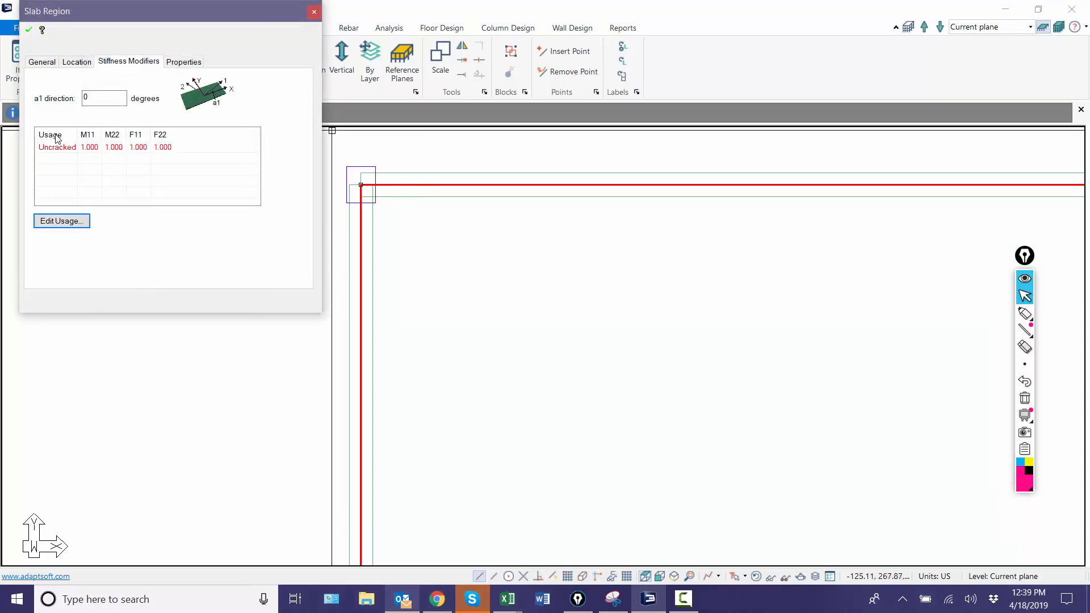
pyautogui.click(50, 223)
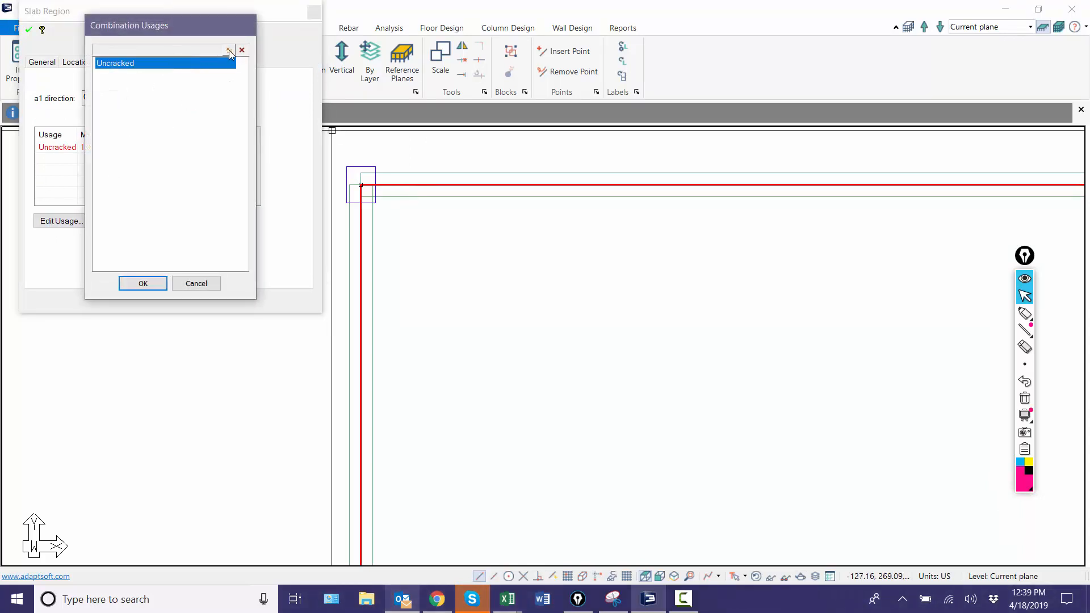
pyautogui.click(228, 50)
pyautogui.write('one_way')
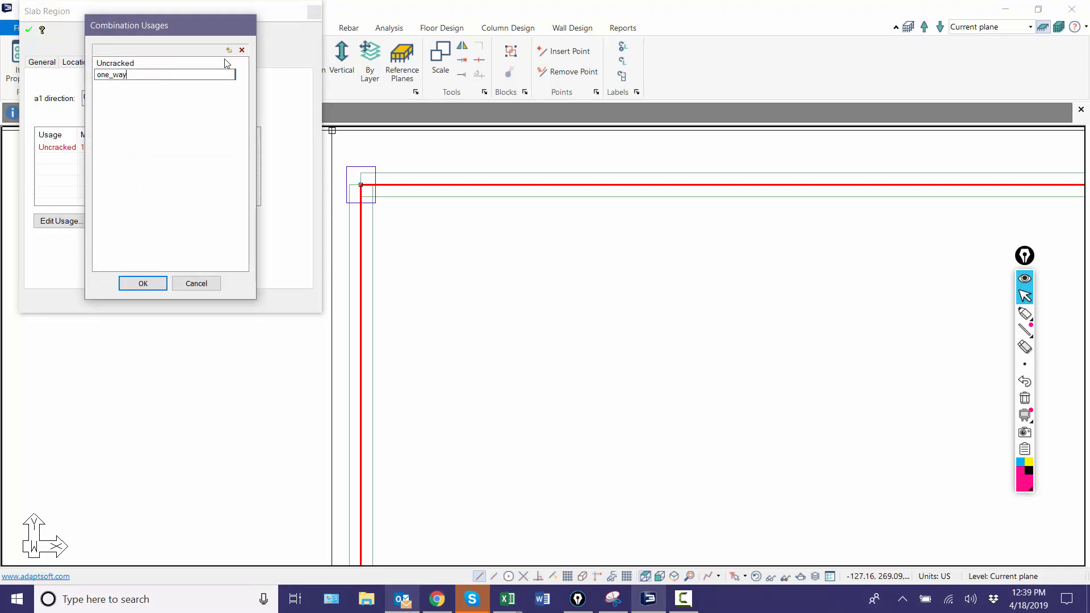
pyautogui.click(130, 282)
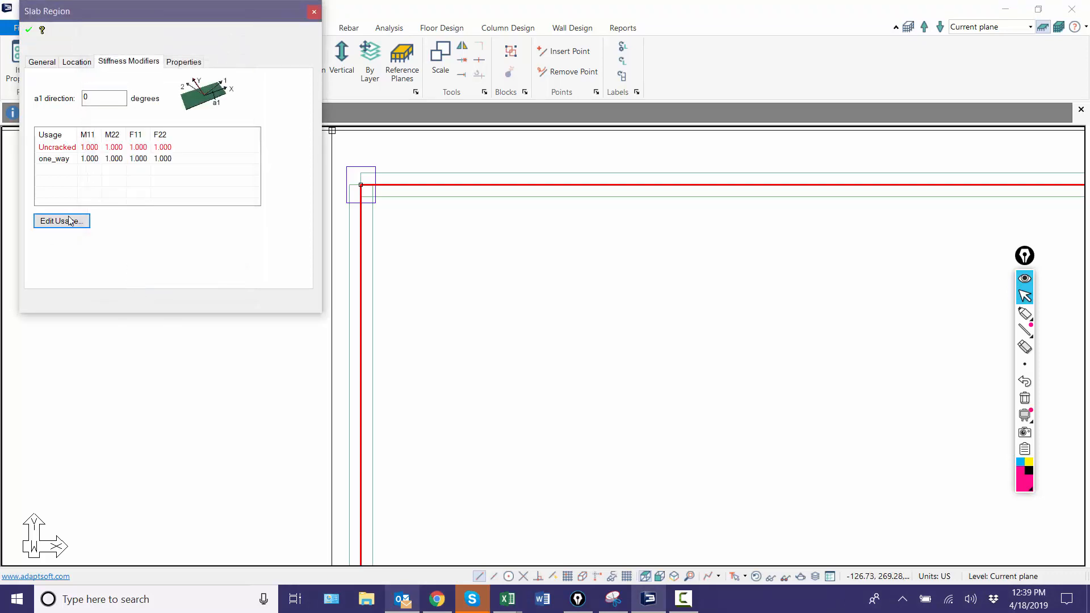
pyautogui.click(98, 161)
pyautogui.click(314, 12)
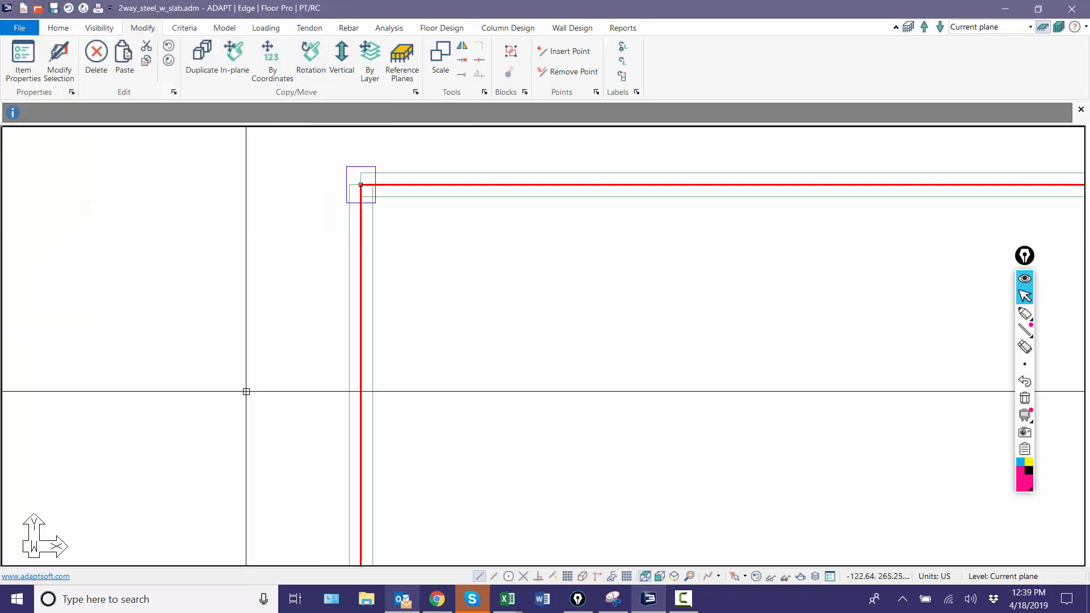
# Step: Mesh the slab automatically with the simplified method, a sparse 3 ft cell size and automatic node shifting up to 1.5 ft
pyautogui.scroll(-6, 318, 187)
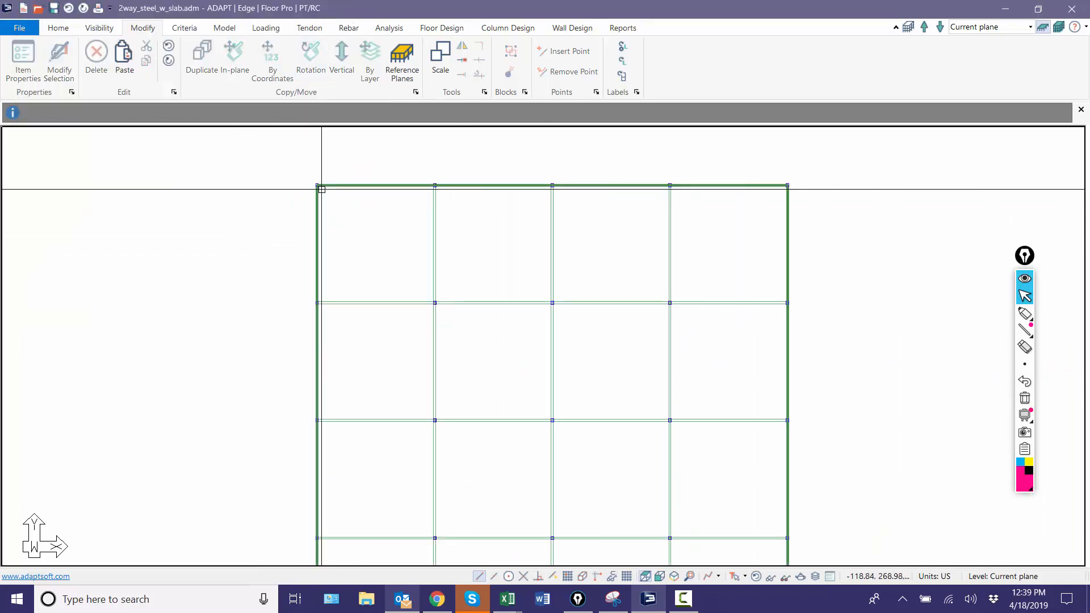
pyautogui.scroll(-3, 346, 181)
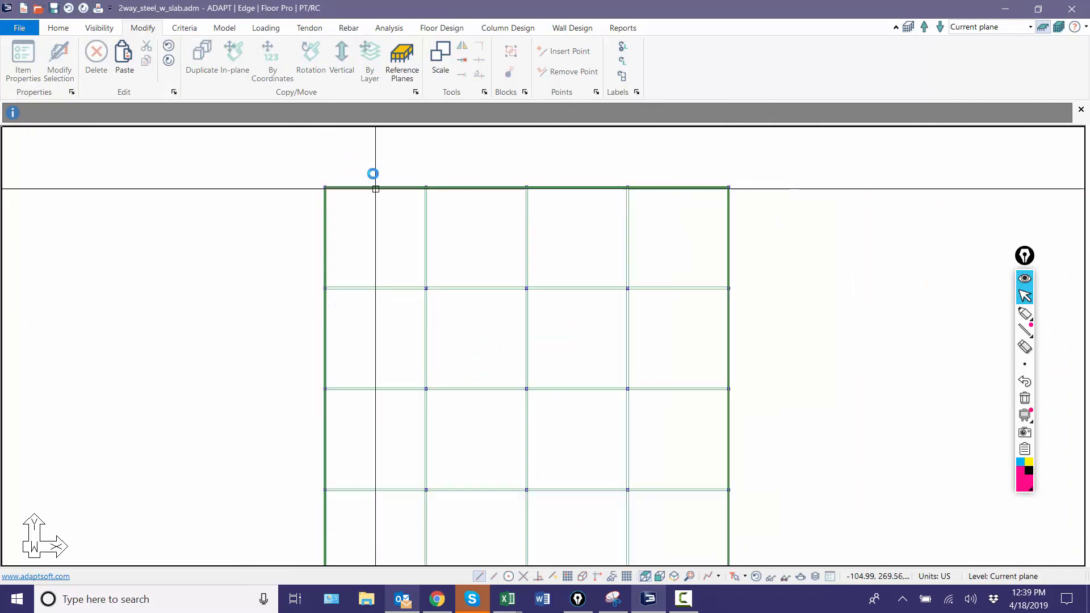
pyautogui.click(398, 30)
pyautogui.click(132, 71)
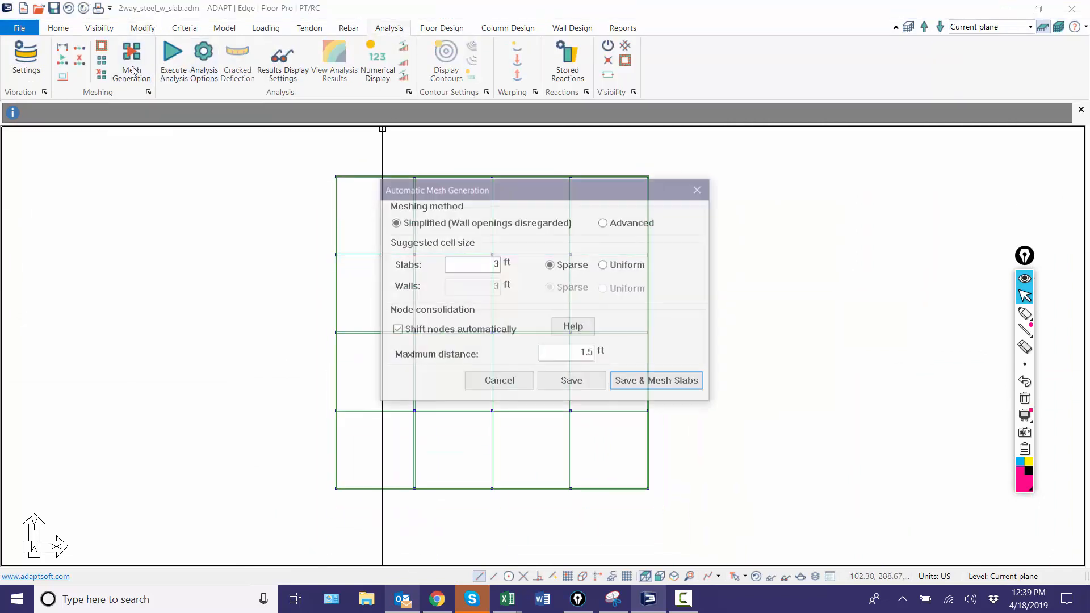
pyautogui.click(618, 381)
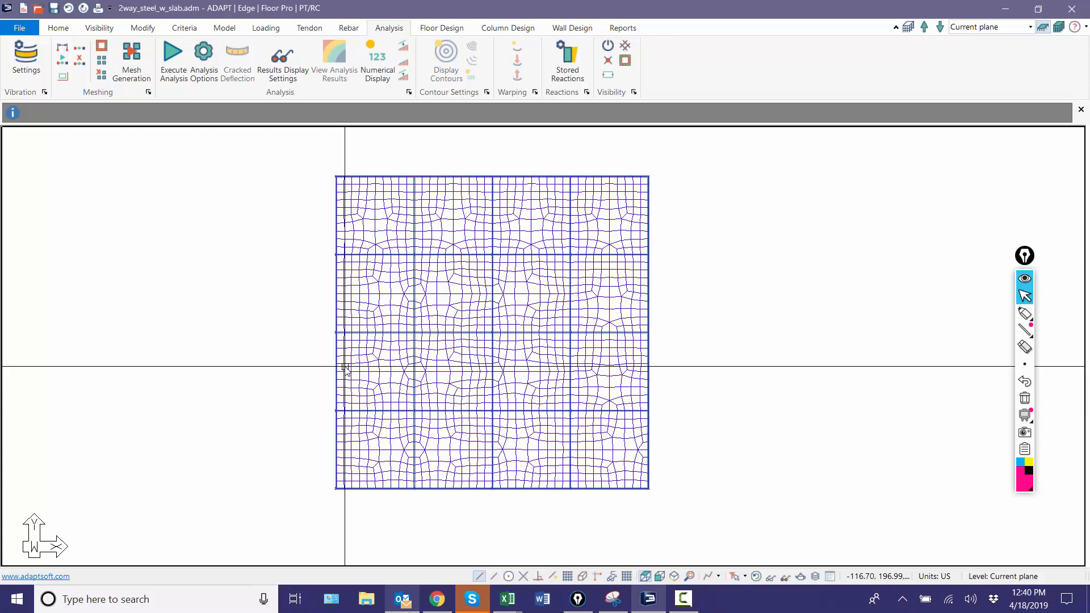
# Step: Run the analysis for only the Service(Total Load) combination with Uncracked stiffness and bring up the results
pyautogui.moveTo(265, 318); pyautogui.dragTo(279, 316, button='middle')
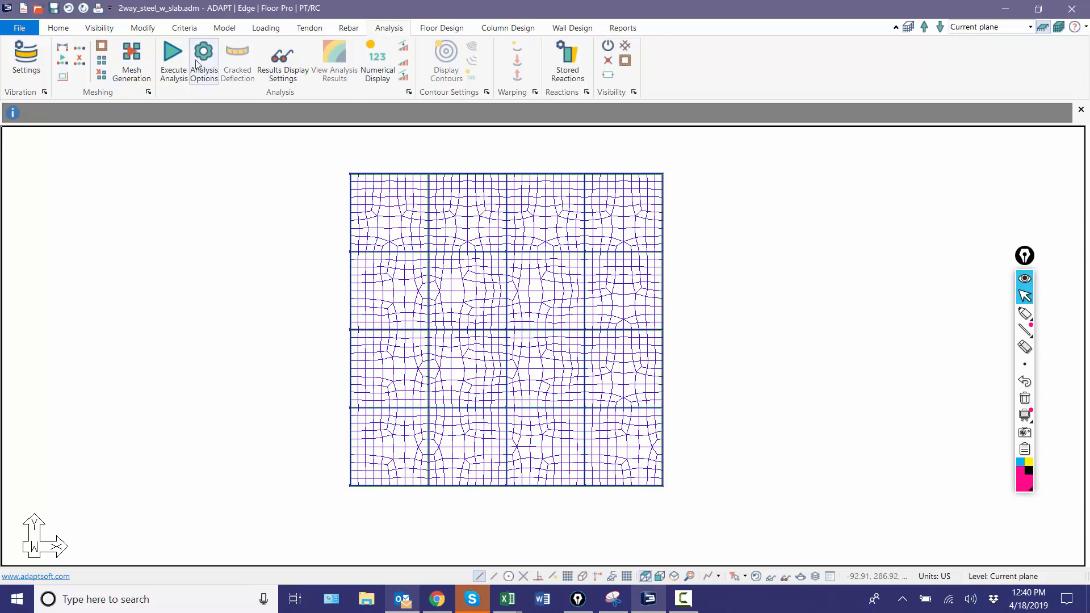
pyautogui.click(173, 54)
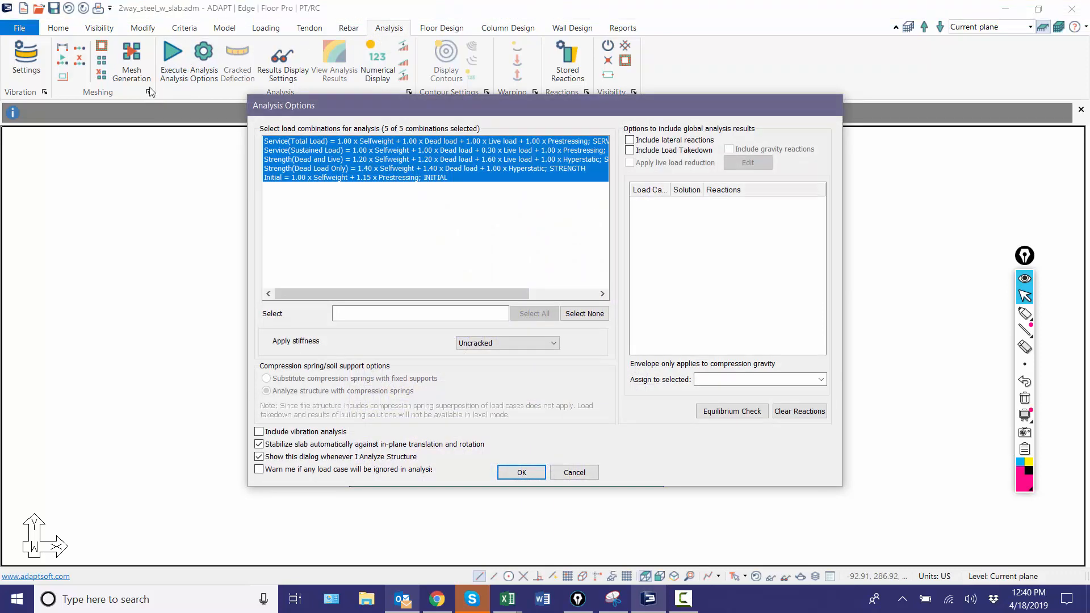
pyautogui.click(296, 141)
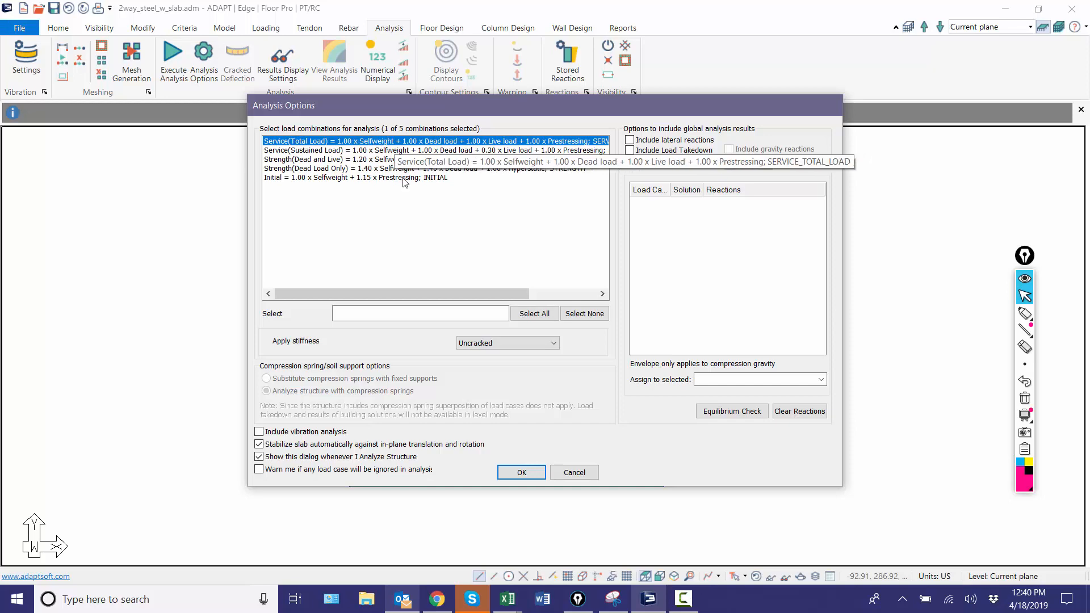
pyautogui.click(519, 472)
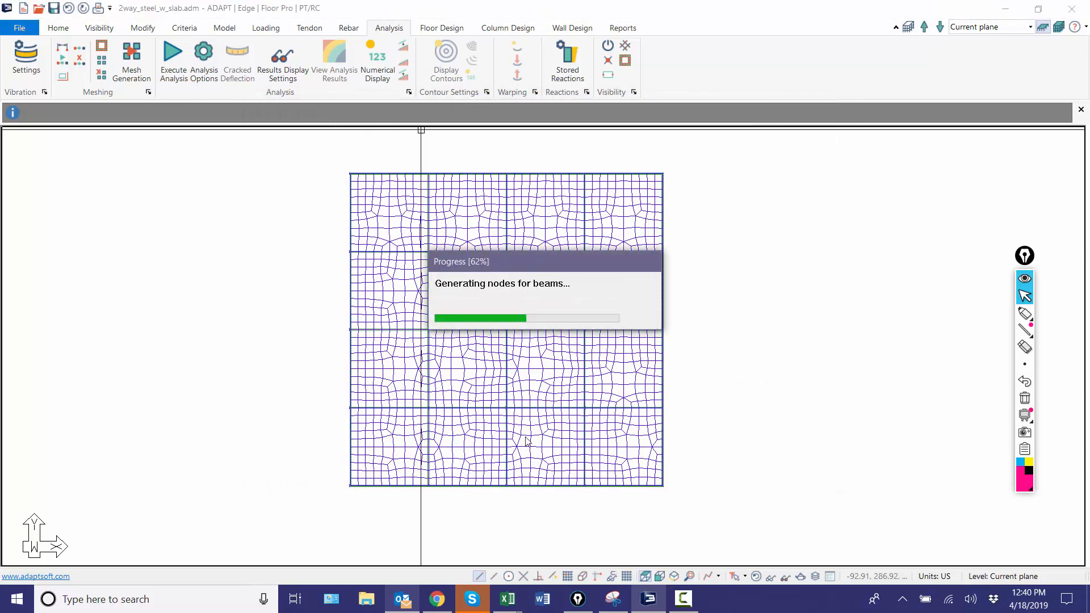
pyautogui.click(522, 332)
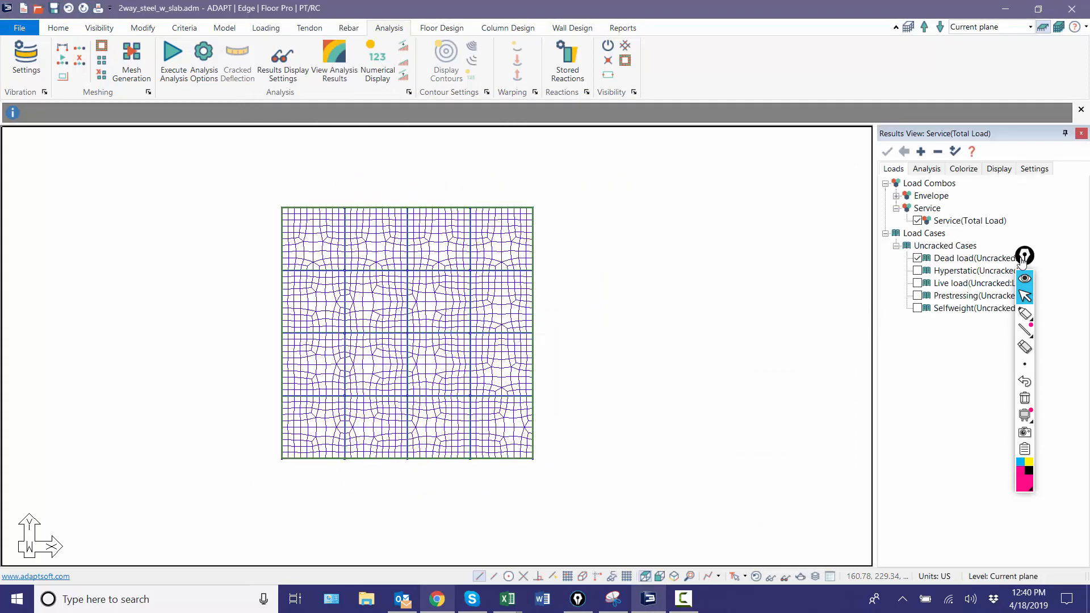
# Step: View the slab's Mxx and Myy action contour maps for Service(Total Load), and hide the contours again
pyautogui.moveTo(1022, 258); pyautogui.dragTo(785, 337)
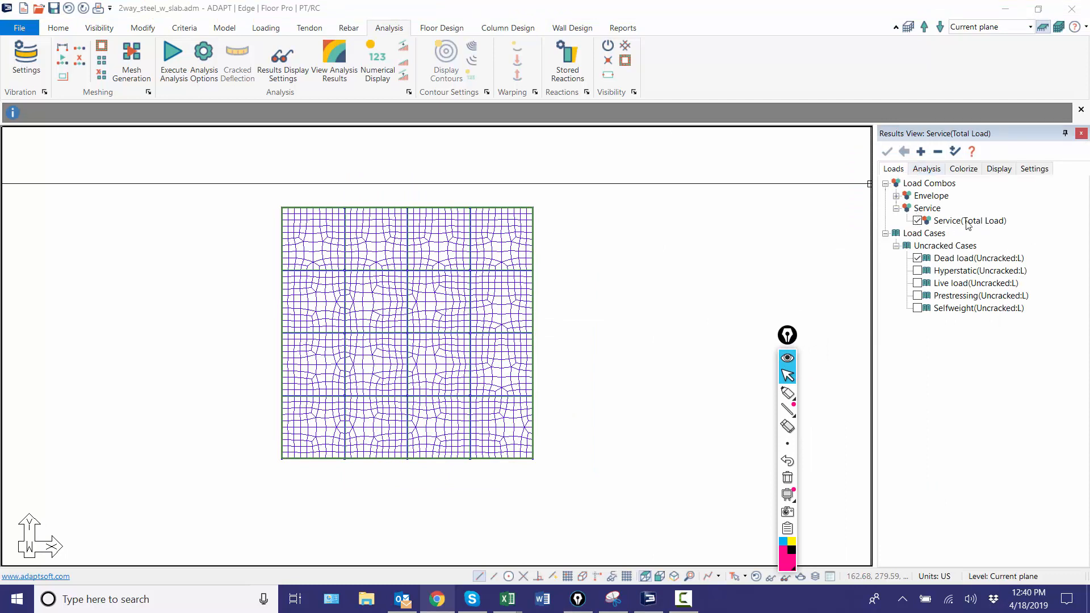
pyautogui.click(927, 168)
pyautogui.doubleClick(895, 186)
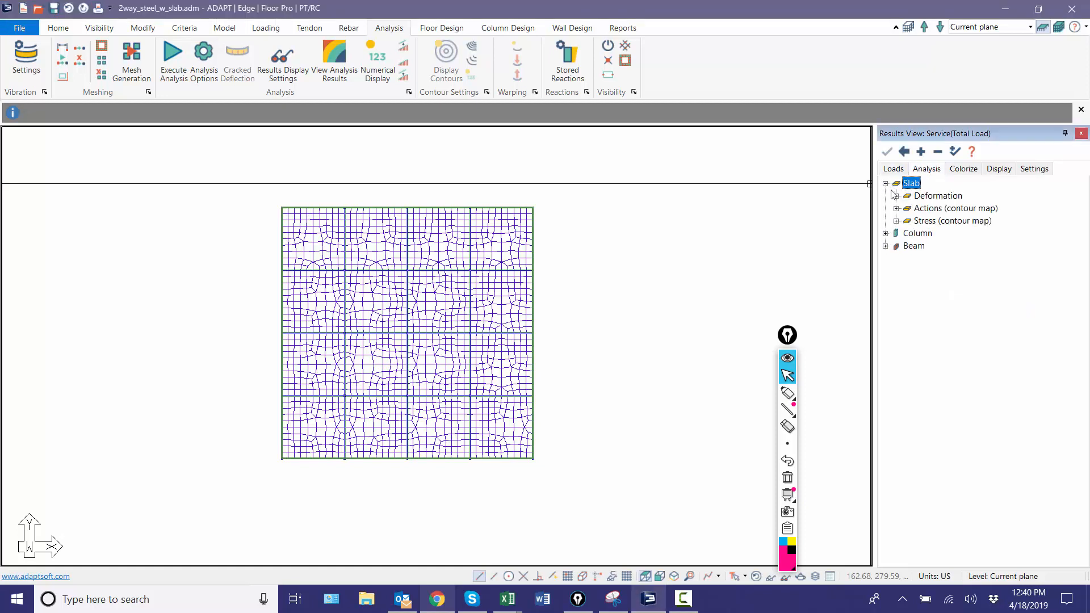
pyautogui.click(896, 221)
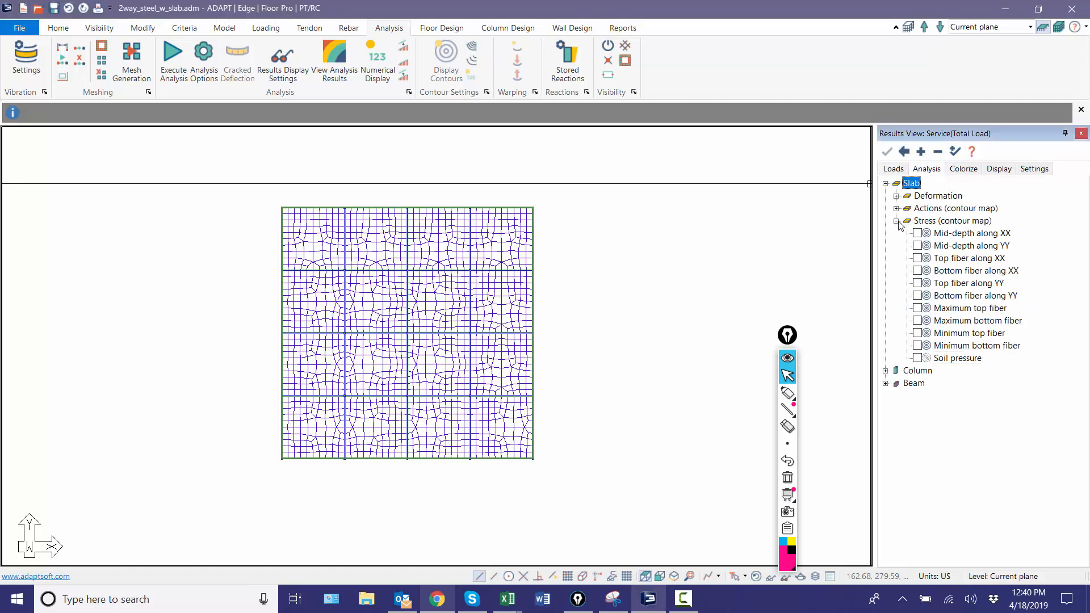
pyautogui.click(896, 209)
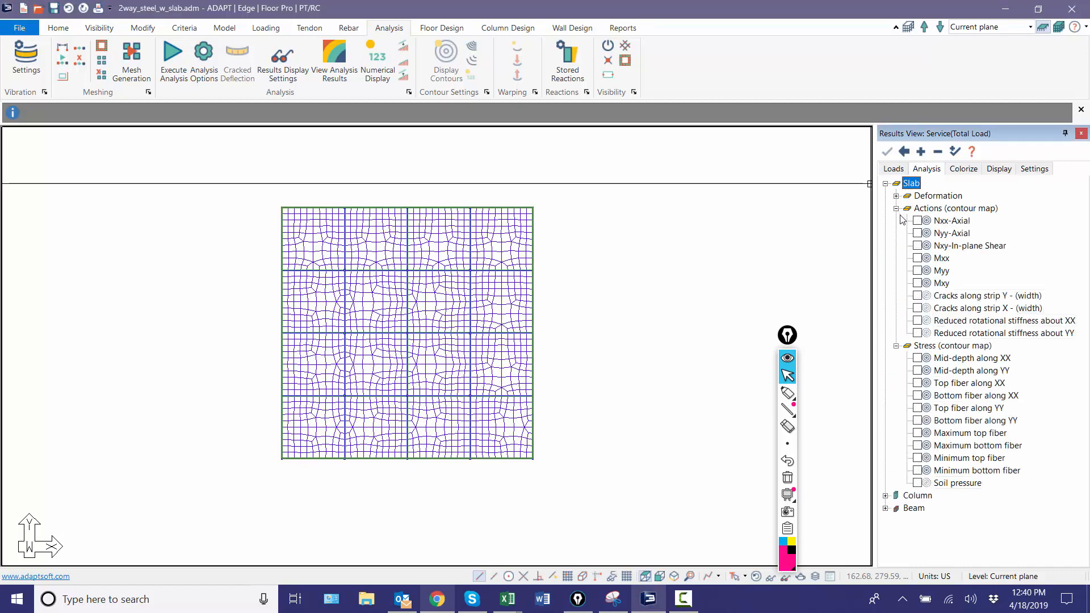
pyautogui.click(919, 259)
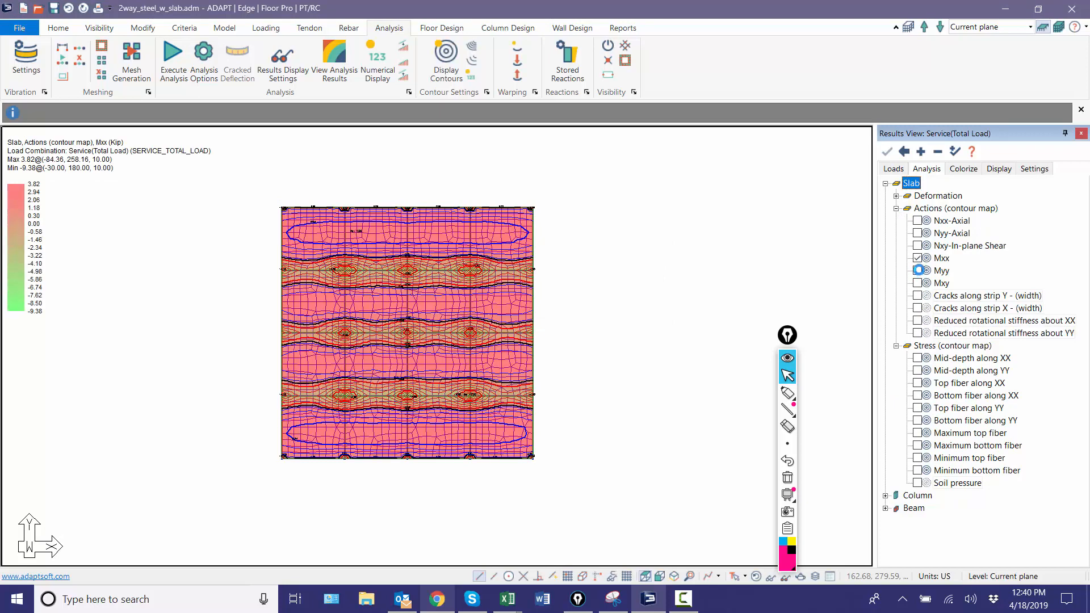
pyautogui.click(918, 271)
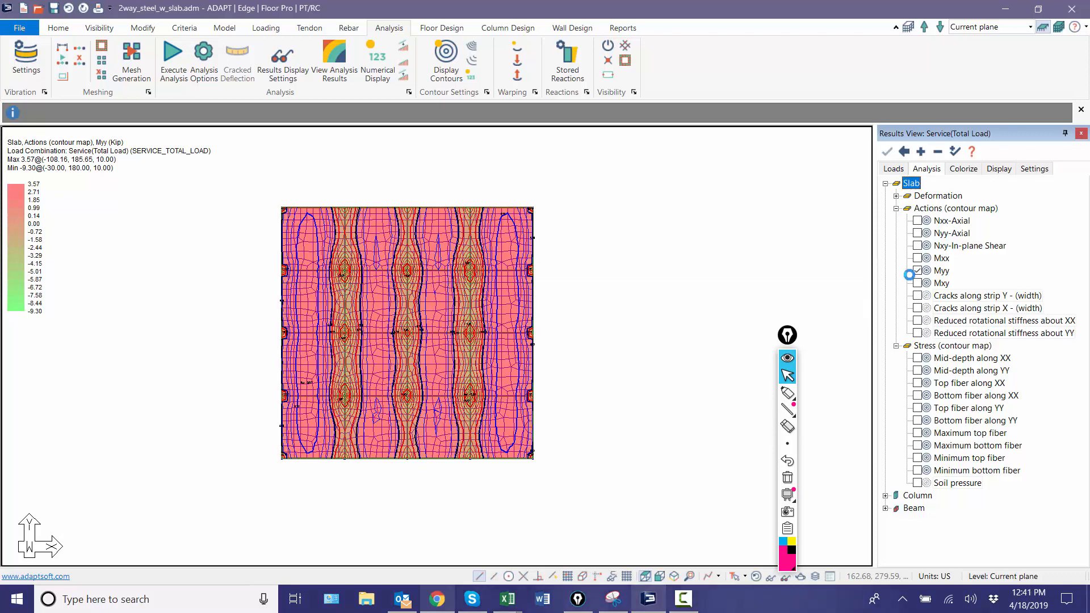
pyautogui.click(917, 271)
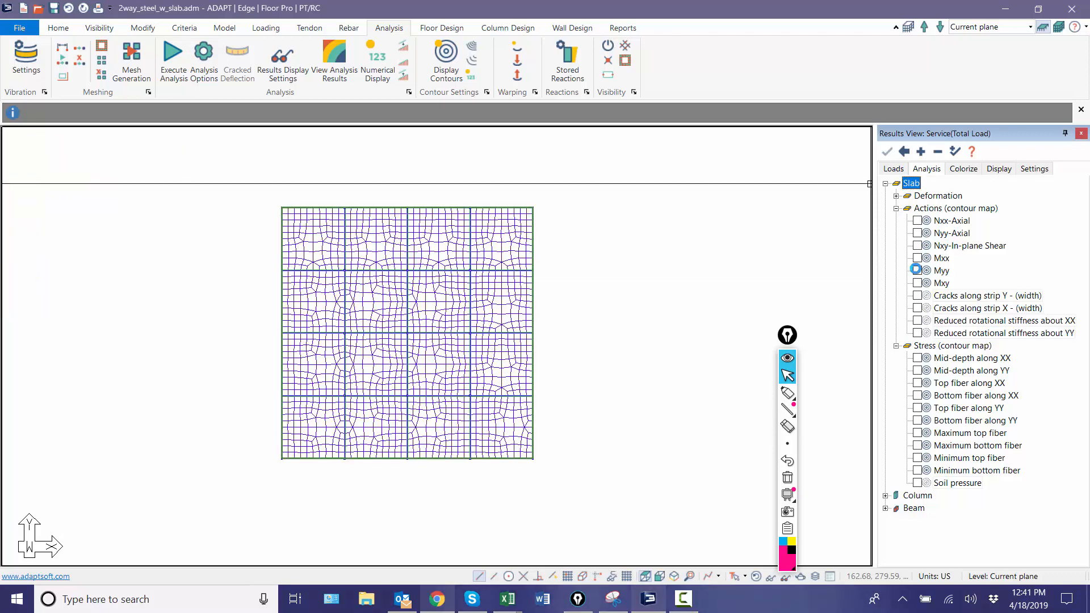
# Step: Display the beam action diagram for Moment about ss and examine it closely in the northwest corner bay
pyautogui.click(885, 184)
pyautogui.click(885, 209)
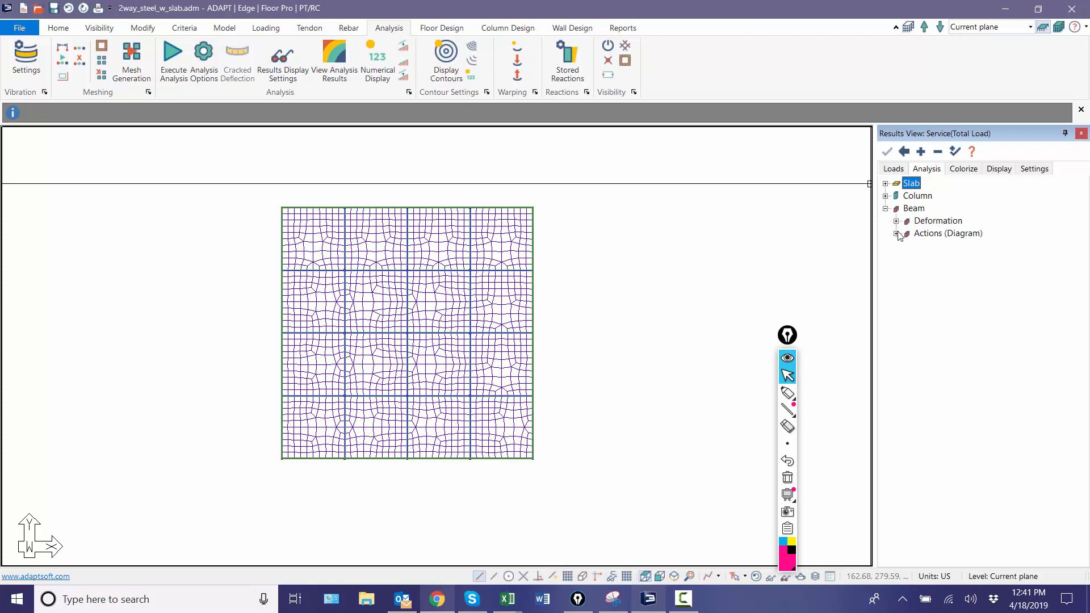
pyautogui.click(897, 234)
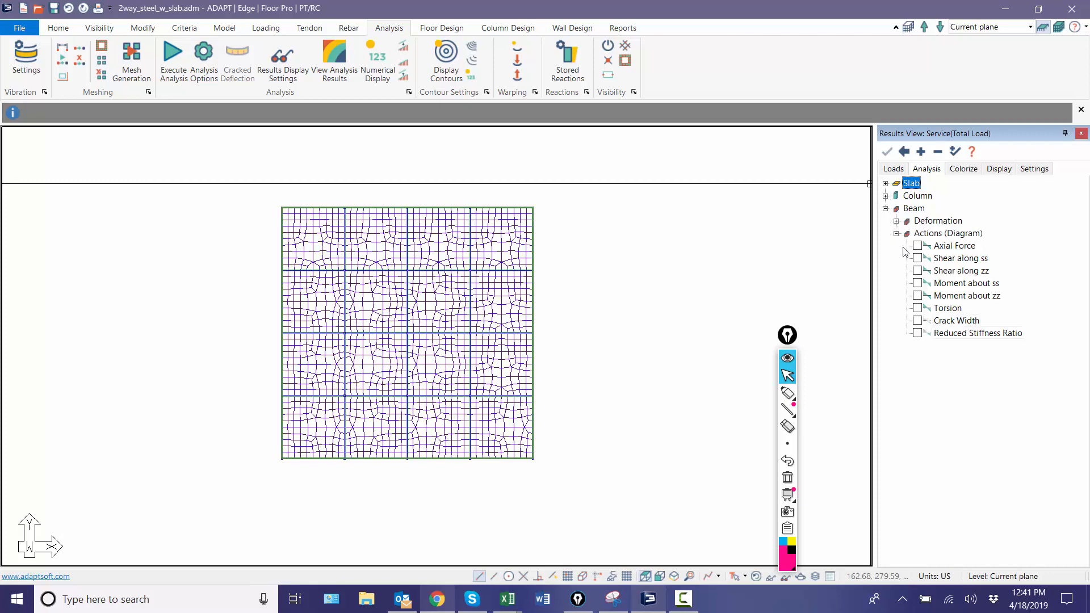
pyautogui.click(918, 283)
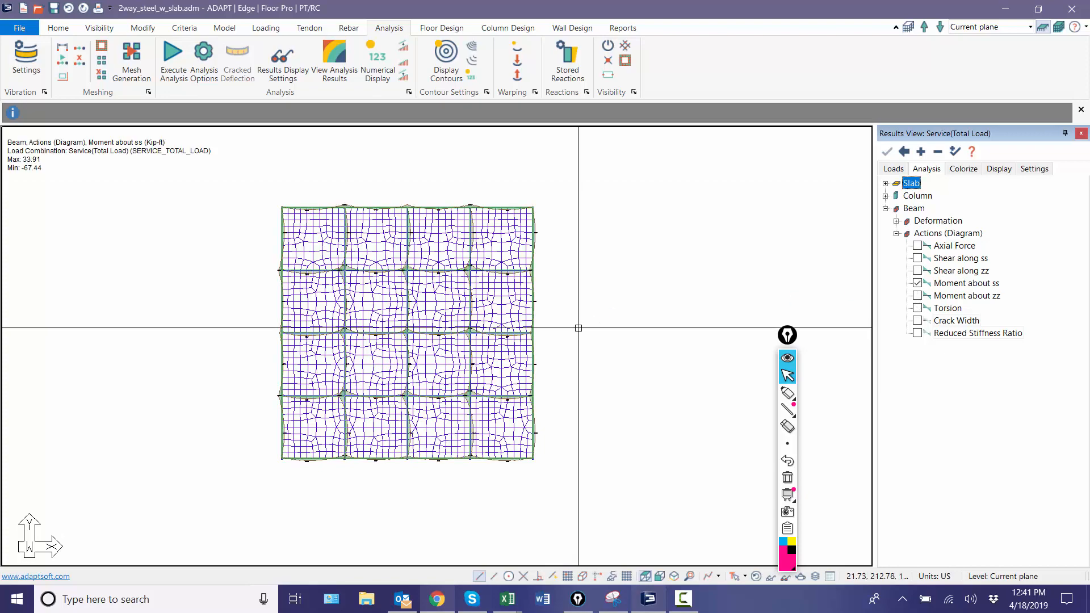
pyautogui.scroll(4, 387, 254)
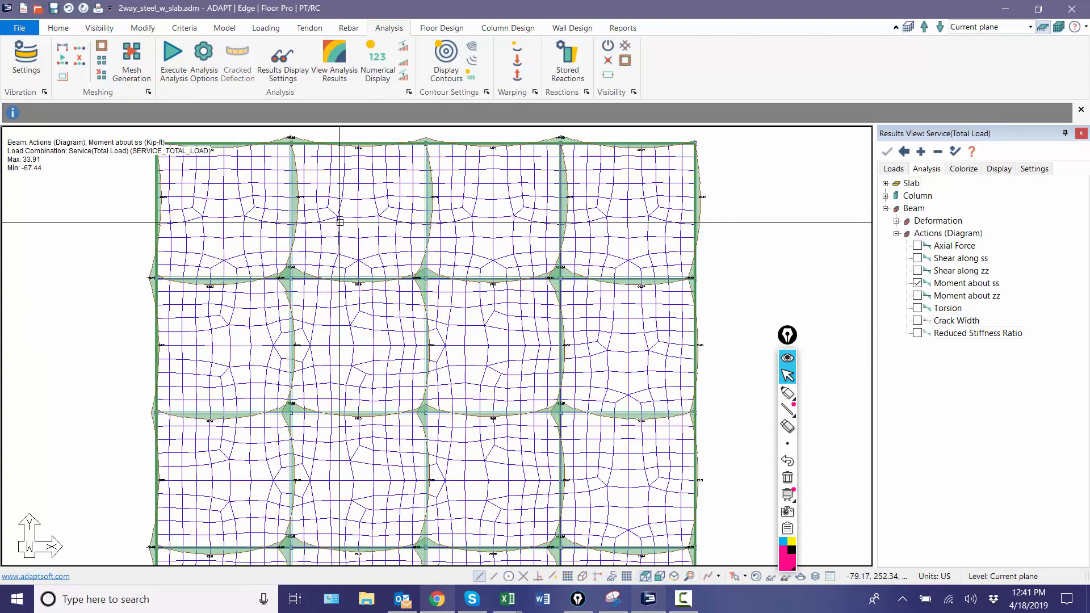
pyautogui.scroll(6, 195, 207)
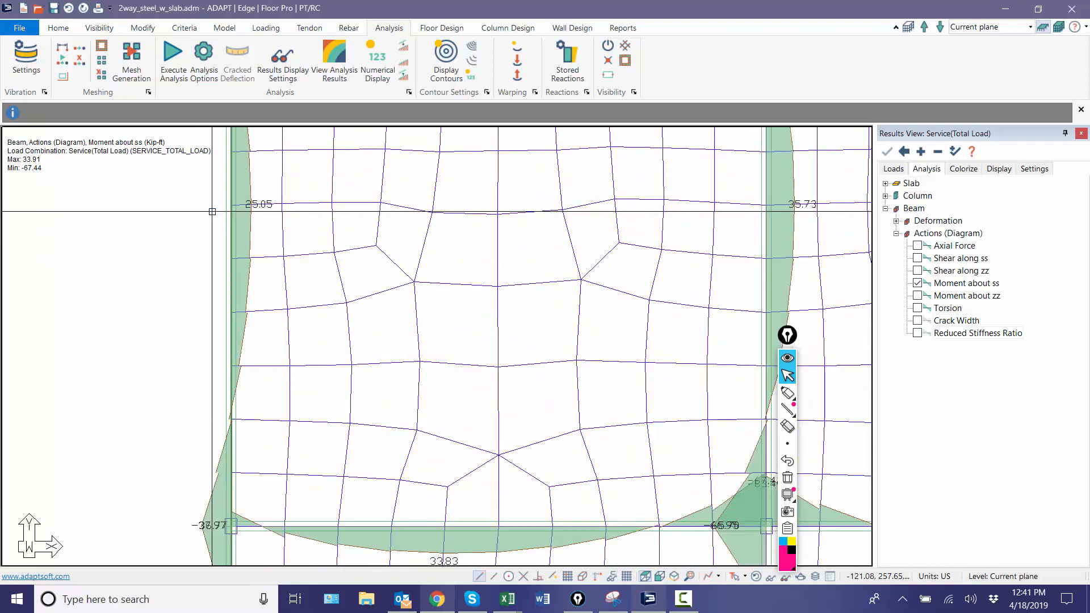
# Step: Inspect the FEM and end release settings of the west edge beam in the northwest bay, and examine its moment diagram
pyautogui.doubleClick(224, 215)
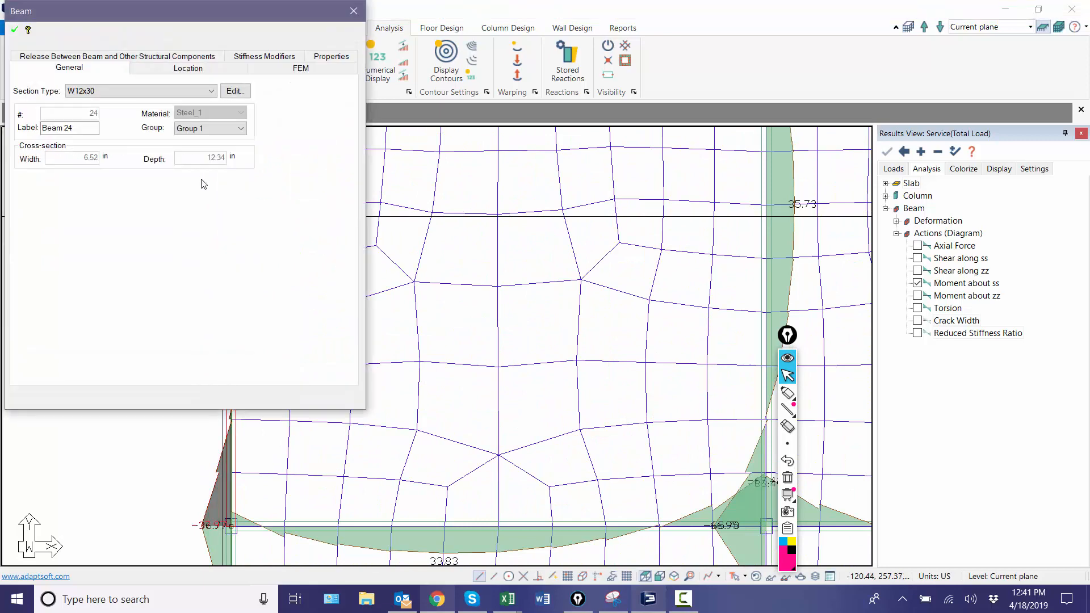
pyautogui.click(267, 69)
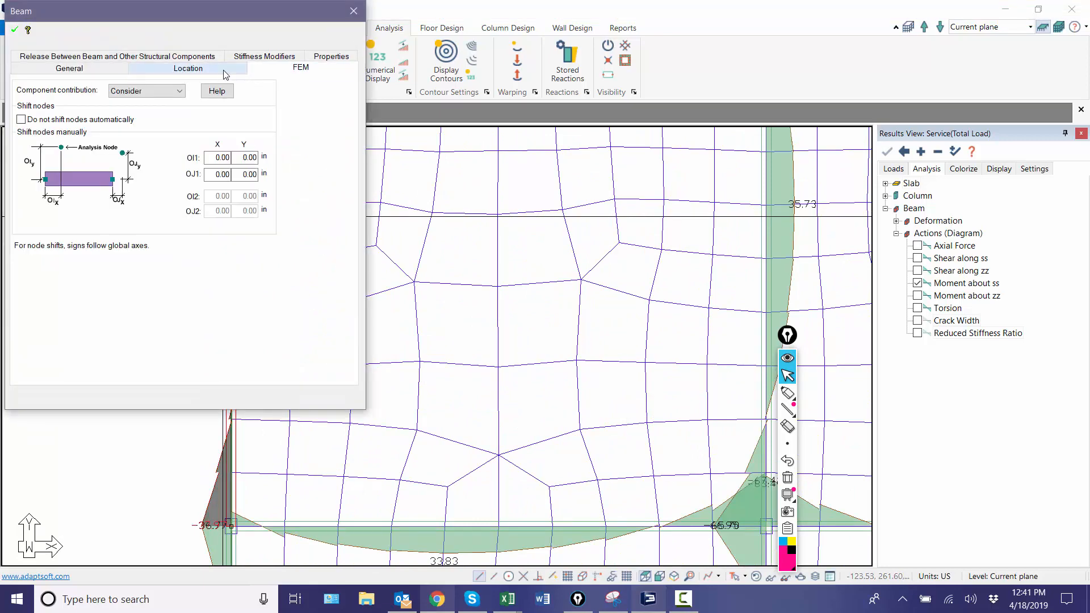
pyautogui.click(173, 57)
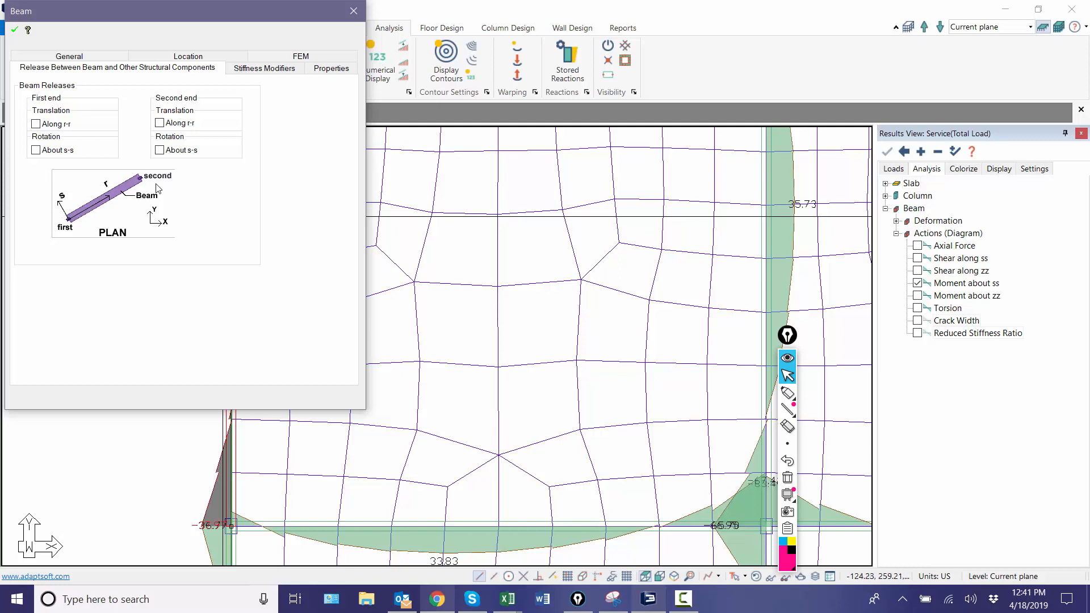
pyautogui.click(165, 462)
pyautogui.scroll(-4, 416, 383)
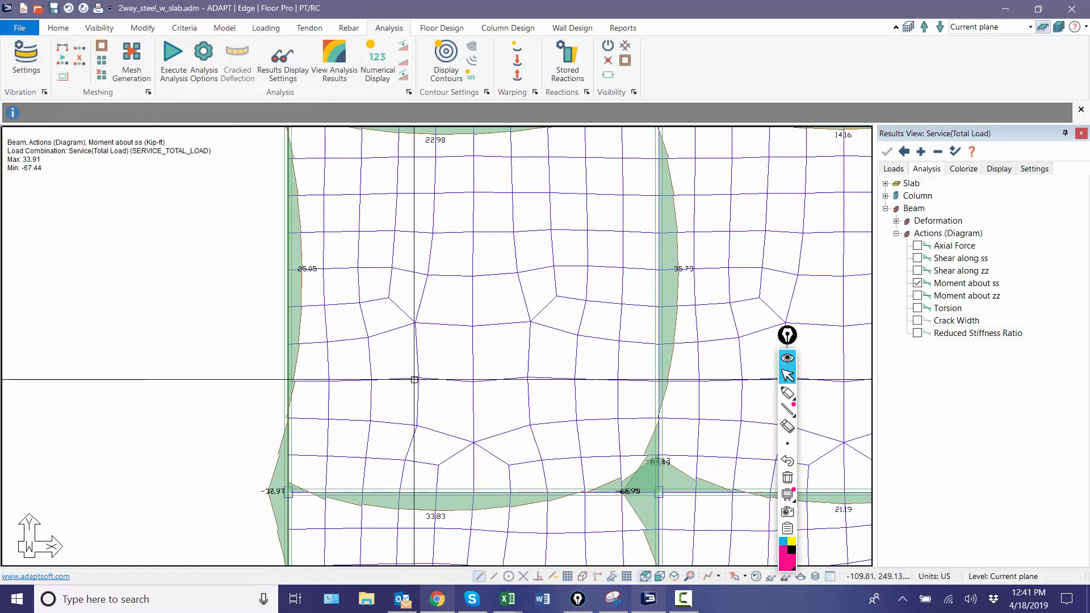
pyautogui.scroll(-2, 380, 318)
pyautogui.scroll(6, 365, 275)
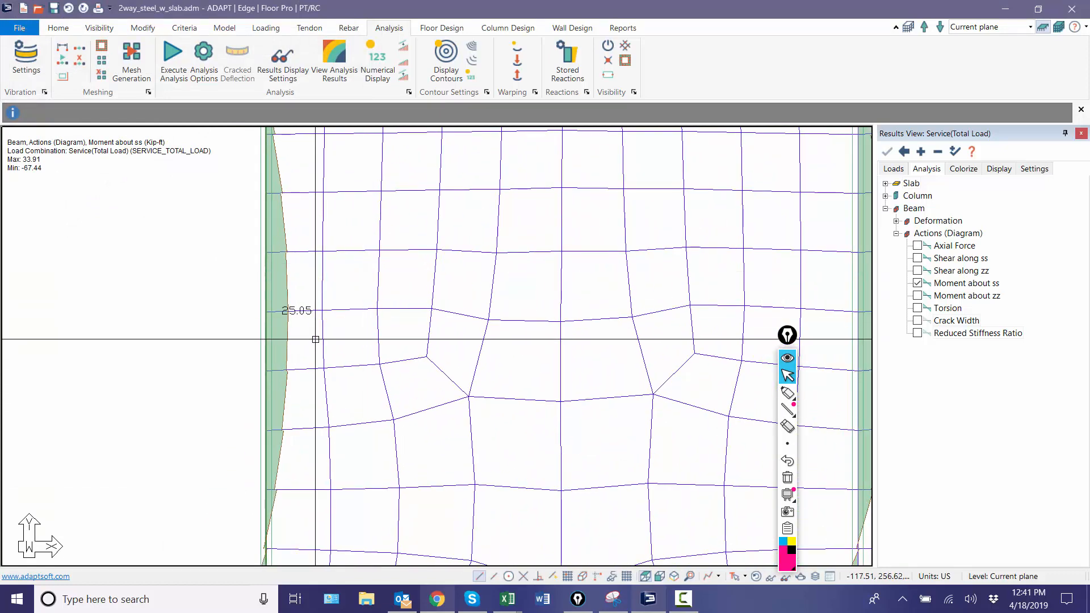
pyautogui.scroll(-3, 272, 164)
pyautogui.scroll(3, 281, 522)
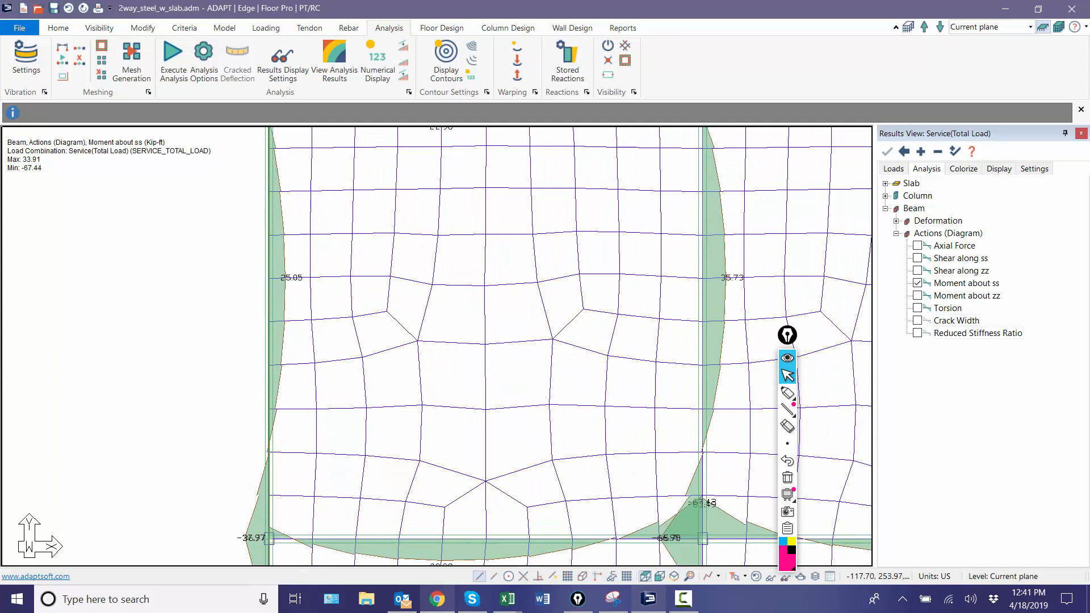
# Step: Turn on numerical display for the beams' Moment about ss diagram and examine the values along the beams across the floor
pyautogui.scroll(1, 304, 322)
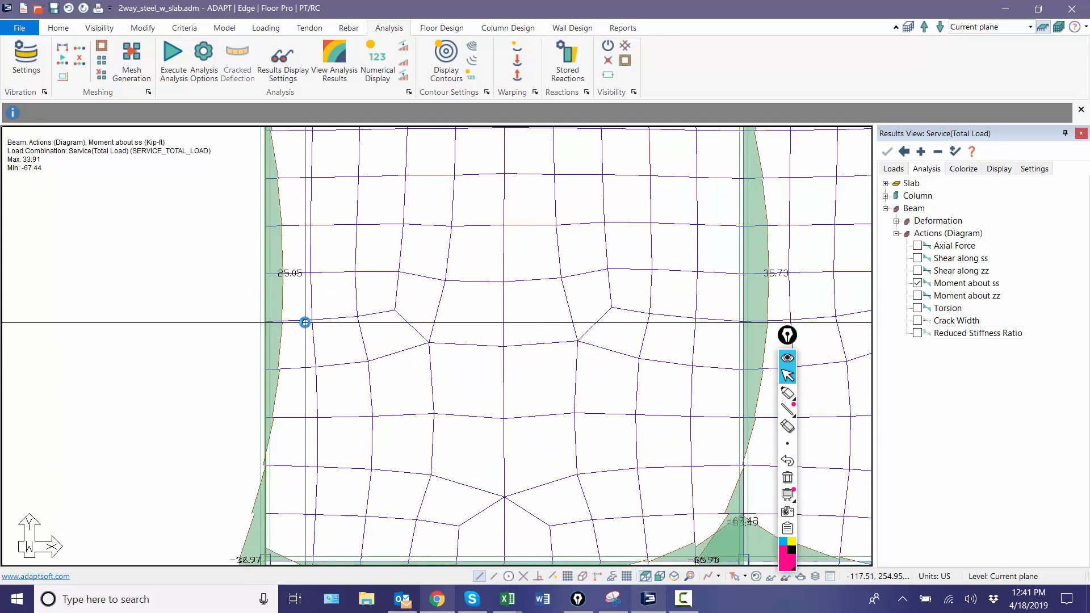
pyautogui.scroll(-3, 305, 323)
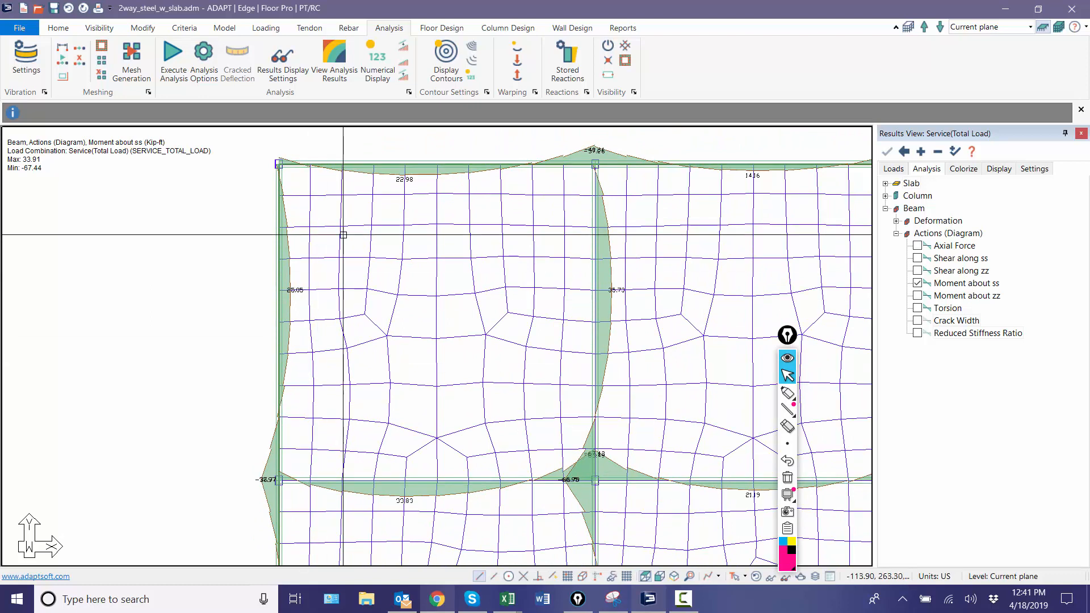
pyautogui.click(442, 27)
pyautogui.click(389, 28)
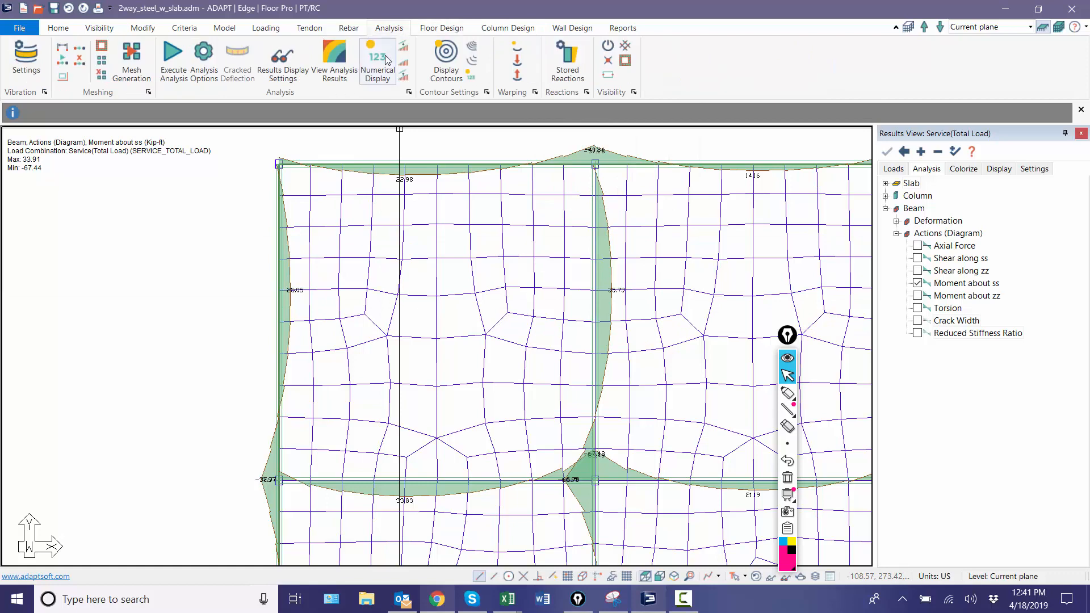
pyautogui.click(377, 62)
pyautogui.scroll(8, 211, 257)
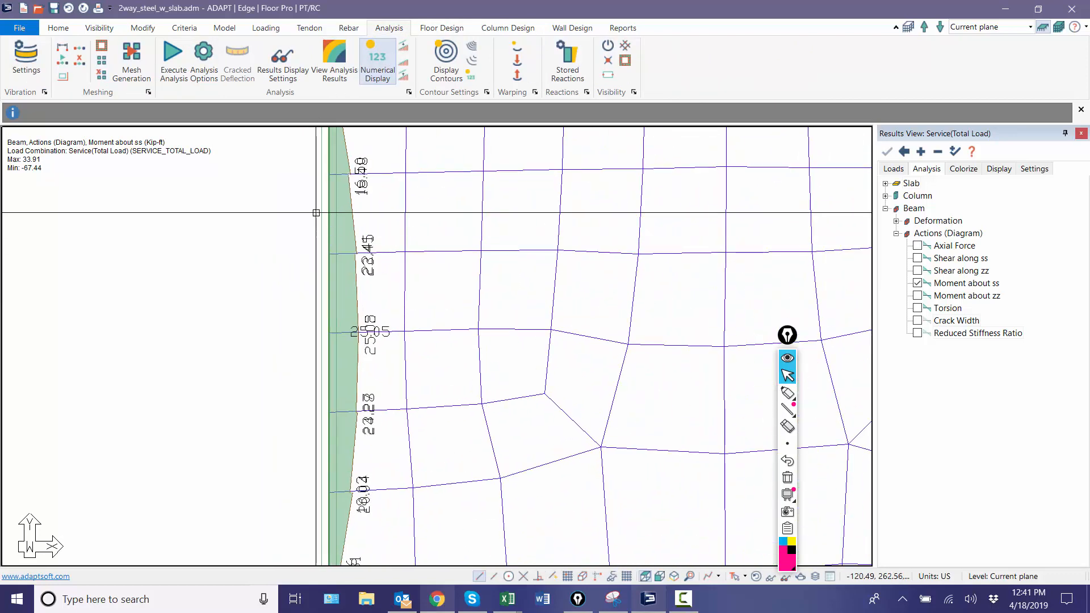
pyautogui.scroll(-3, 346, 146)
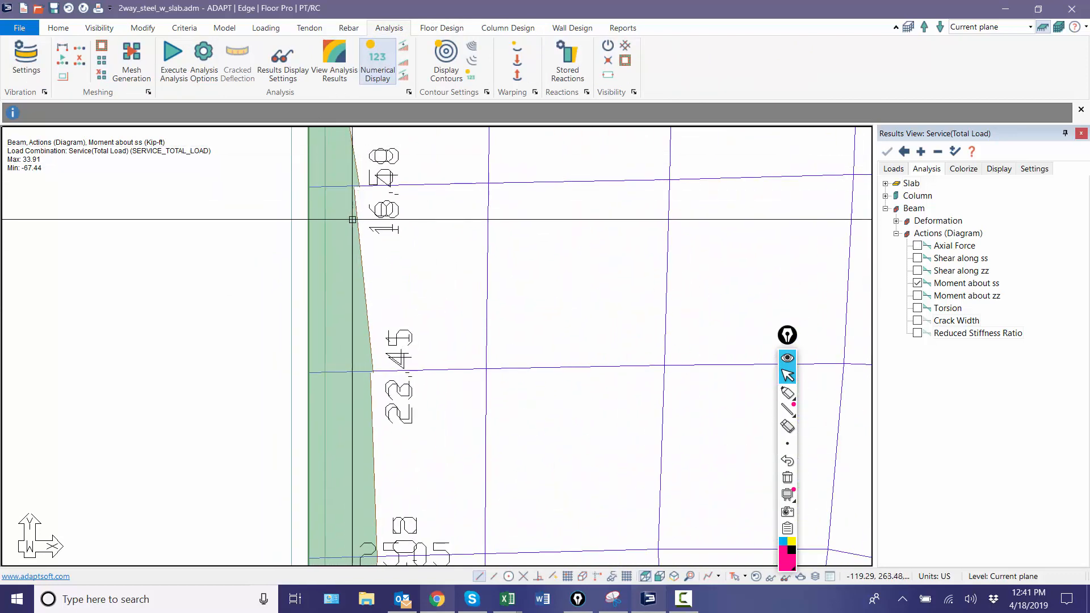
pyautogui.scroll(-5, 305, 205)
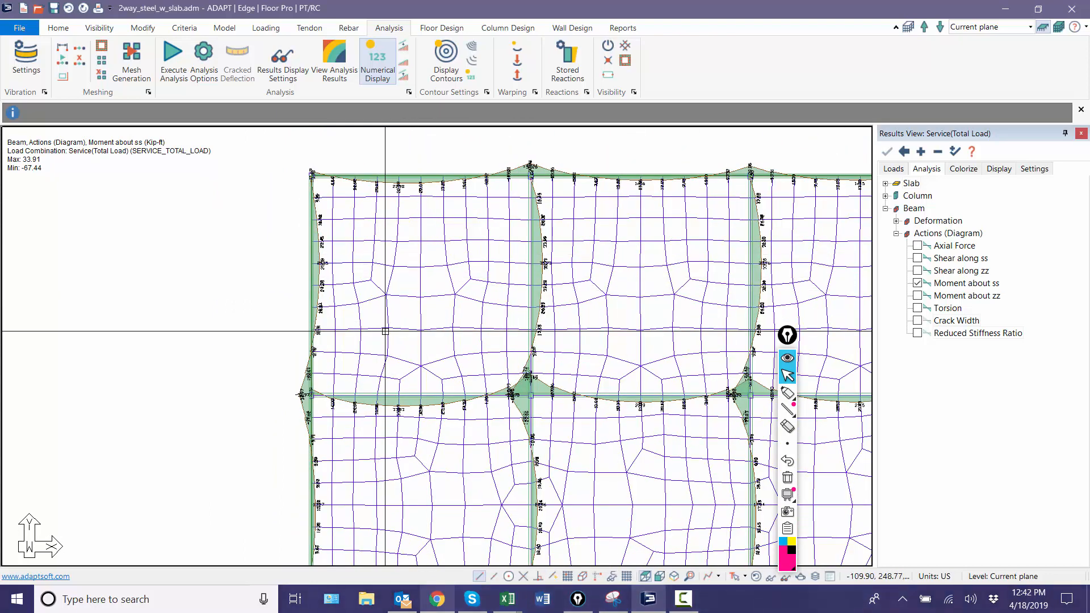
pyautogui.scroll(-4, 273, 299)
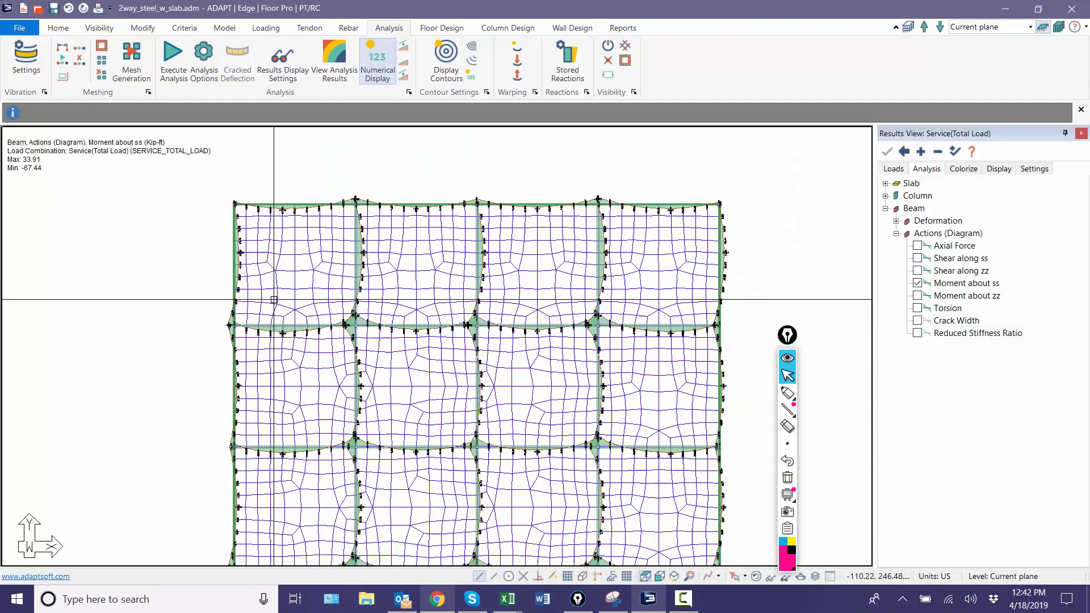
pyautogui.scroll(-3, 292, 348)
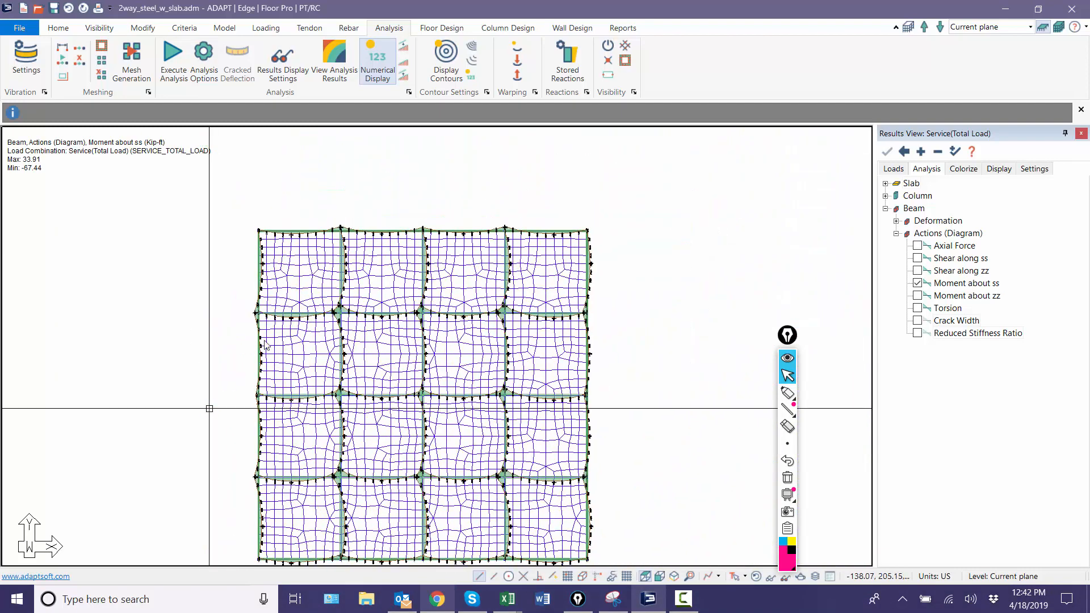
pyautogui.moveTo(210, 409); pyautogui.dragTo(266, 337, button='middle')
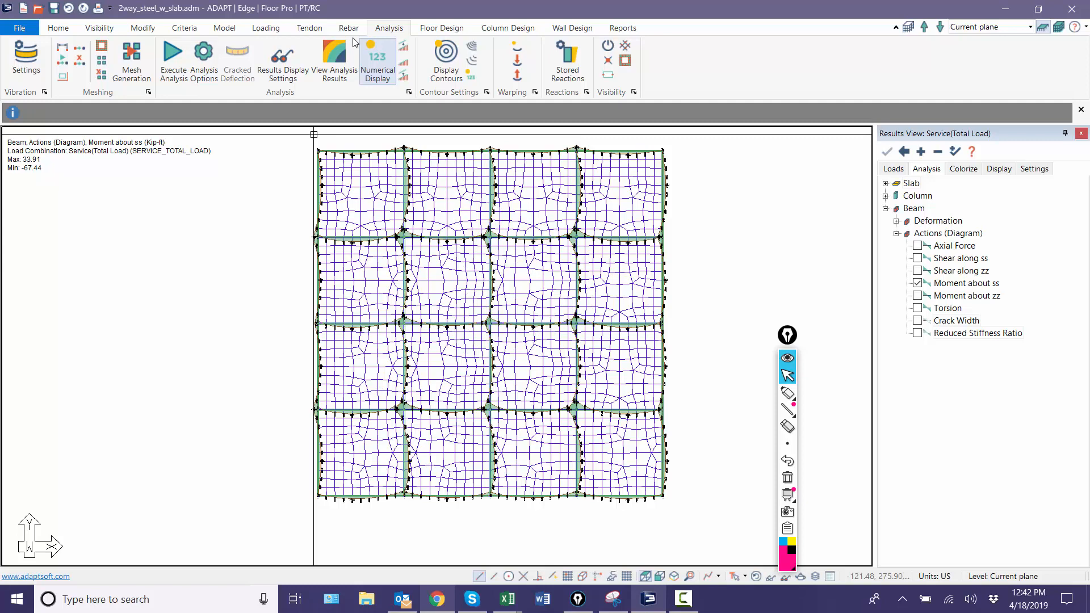
# Step: Hide the beams' Moment about ss diagram and clear the finite element mesh from the plan
pyautogui.click(917, 283)
pyautogui.click(885, 209)
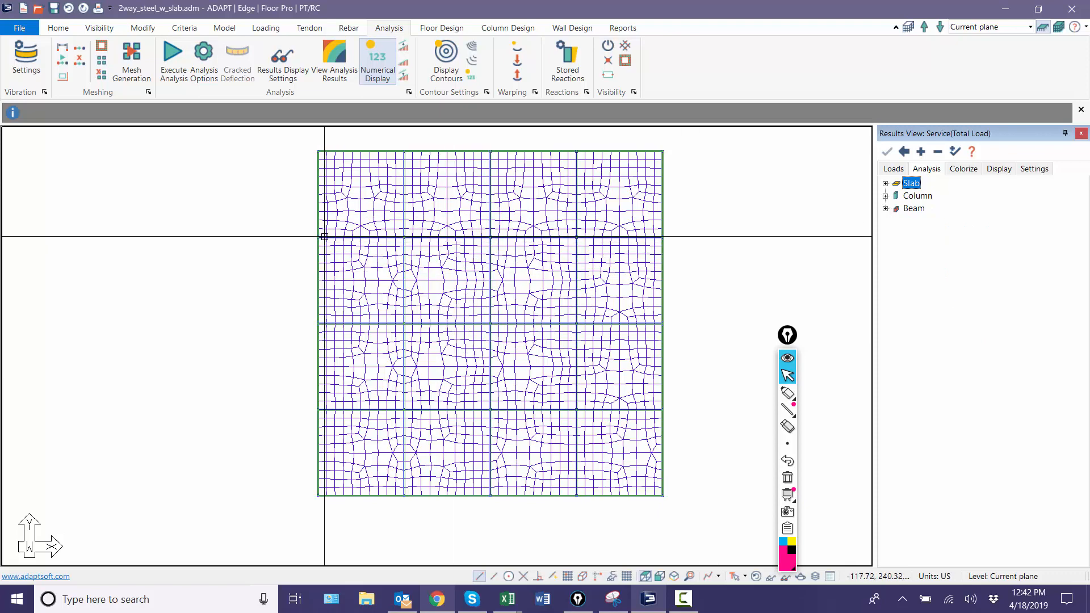
pyautogui.moveTo(286, 234); pyautogui.dragTo(260, 253, button='middle')
pyautogui.scroll(1, 260, 253)
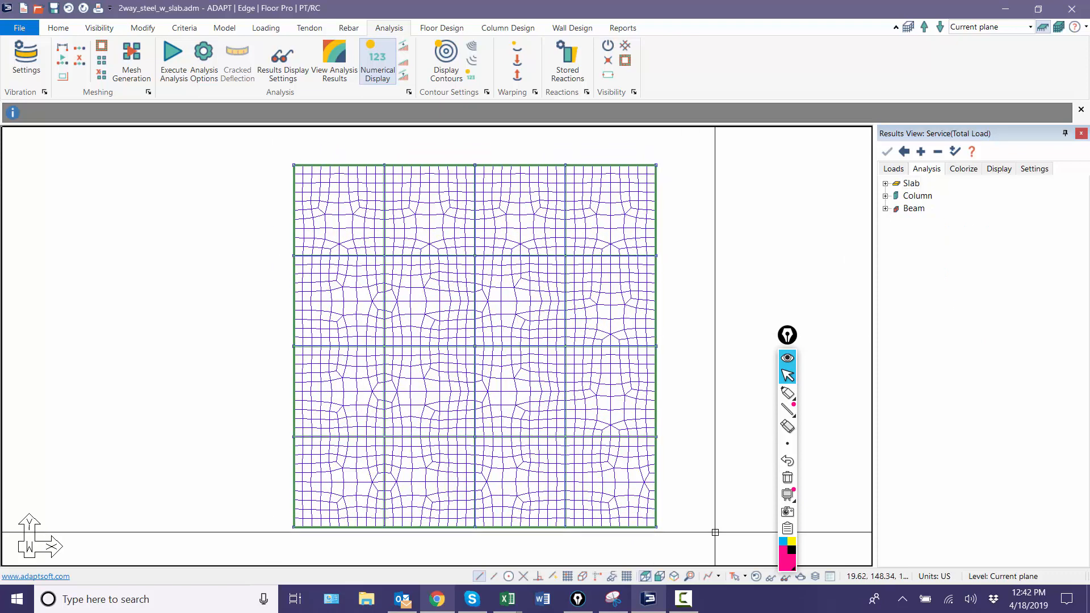
pyautogui.click(756, 577)
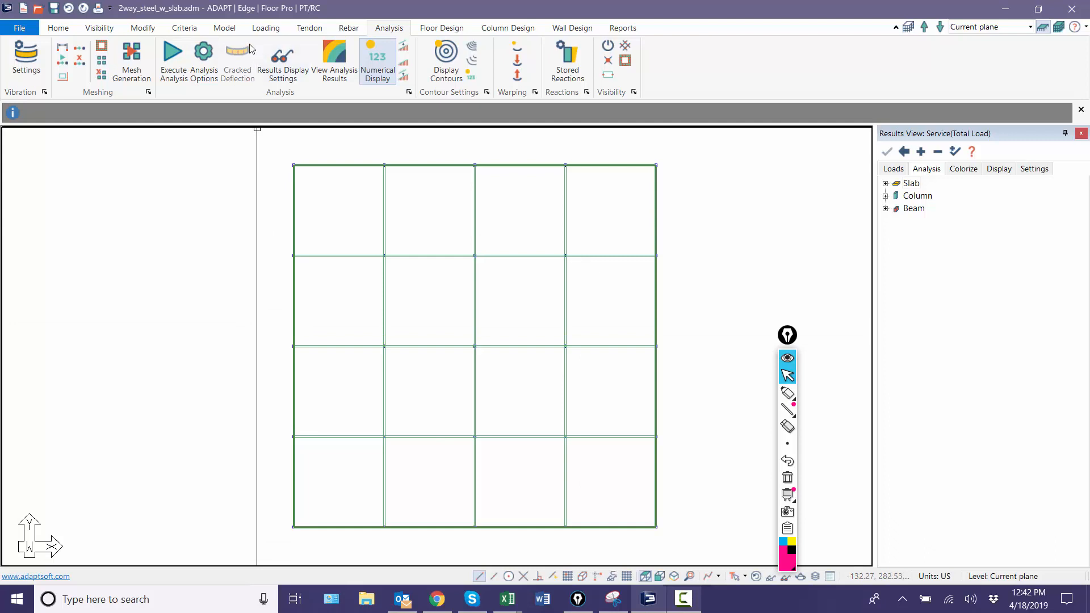
# Step: Create a horizontal manual design section in the northernmost row, from mid-bay to mid-bay across the first interior north-south beam
pyautogui.click(445, 29)
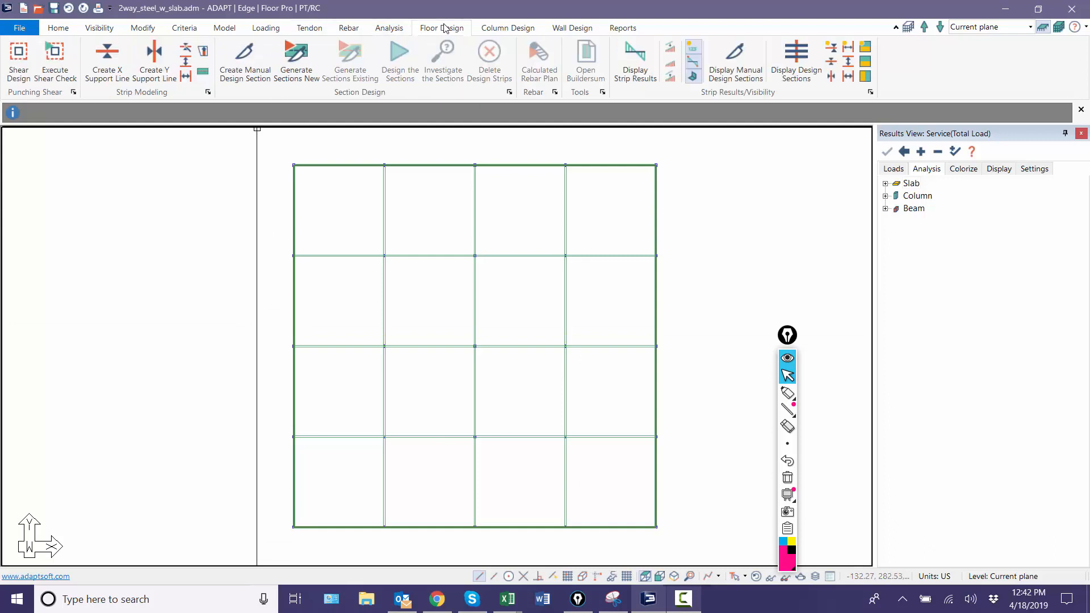
pyautogui.click(243, 72)
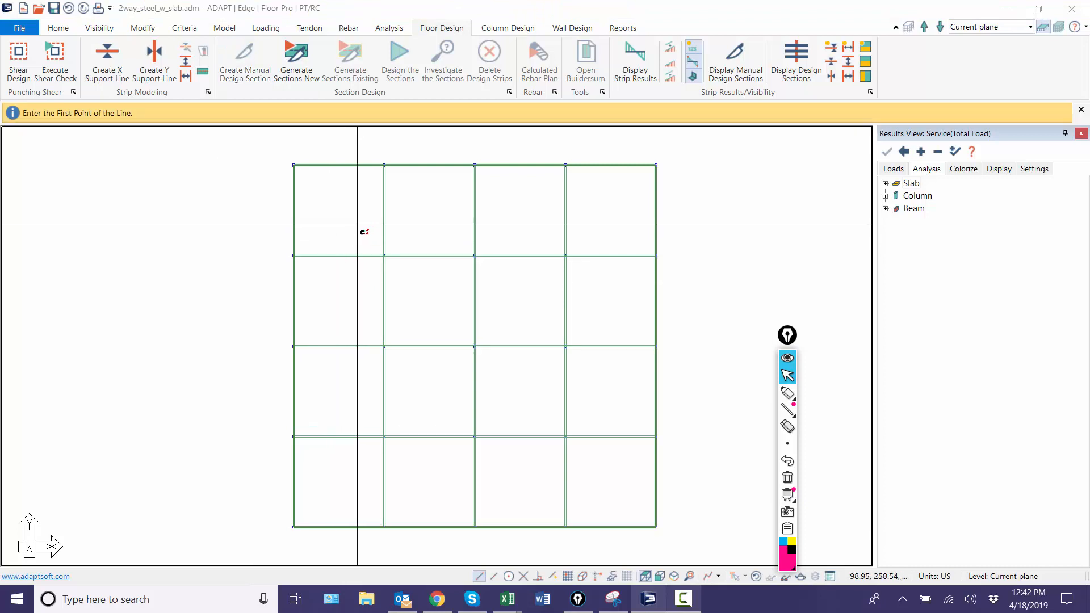
pyautogui.click(345, 222)
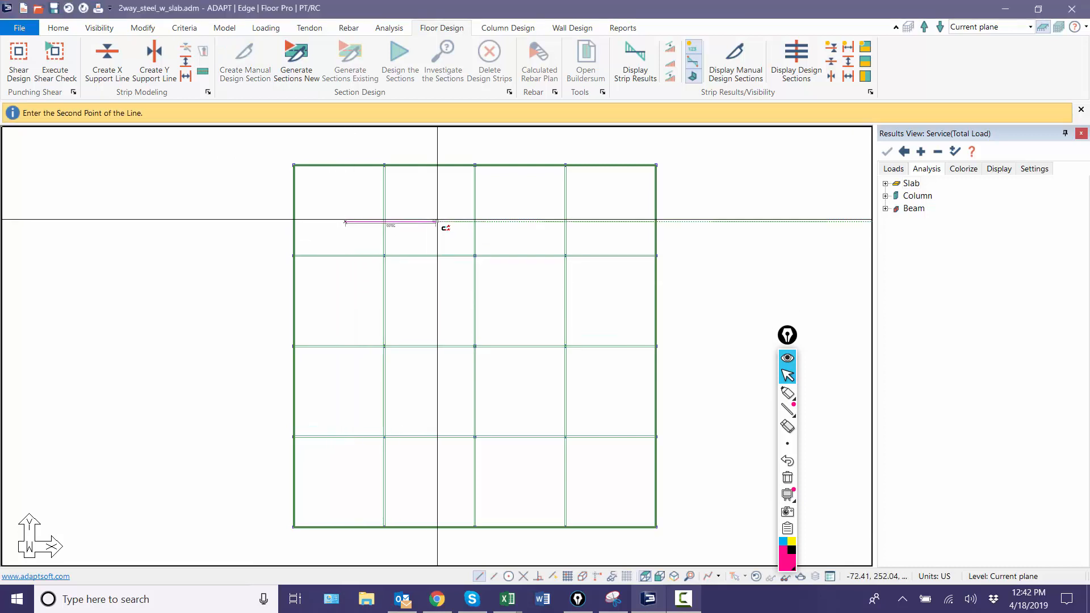
pyautogui.click(434, 222)
pyautogui.scroll(1, 388, 237)
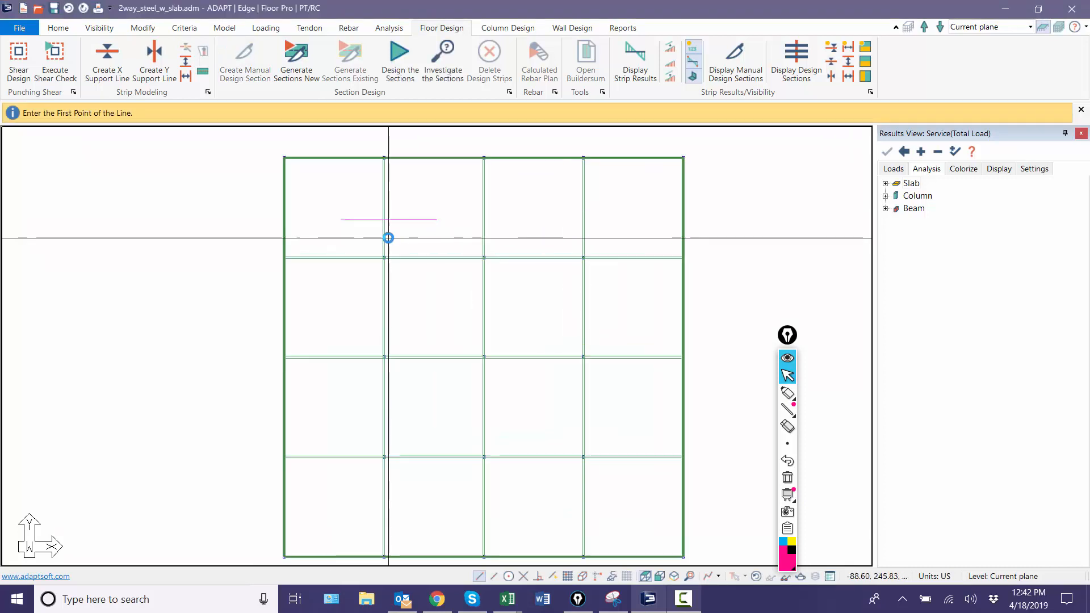
pyautogui.scroll(1, 388, 238)
pyautogui.scroll(-1, 388, 259)
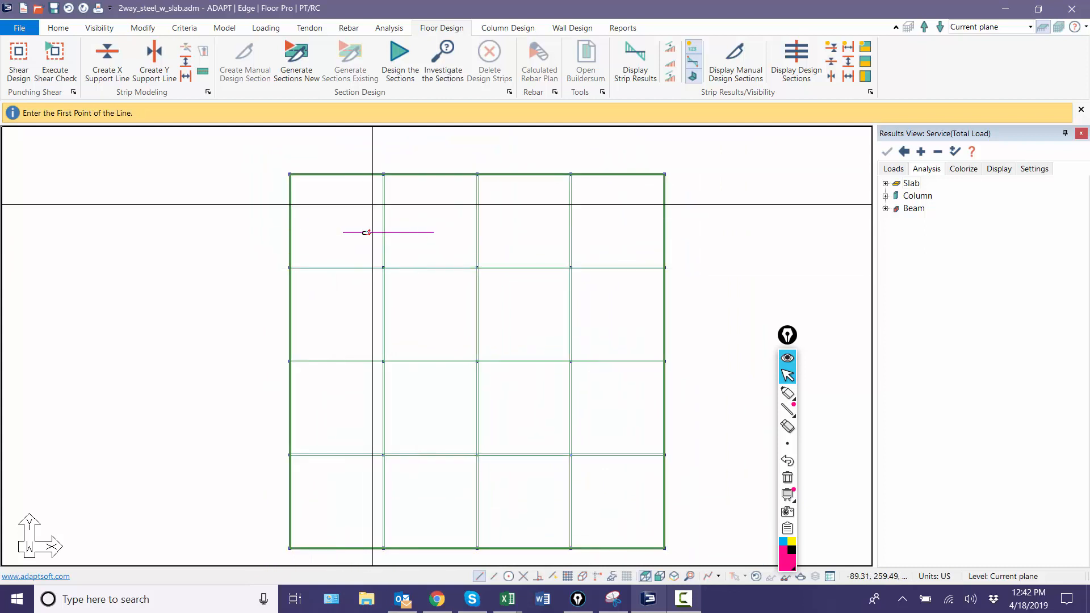
pyautogui.scroll(1, 311, 193)
pyautogui.rightClick(340, 213)
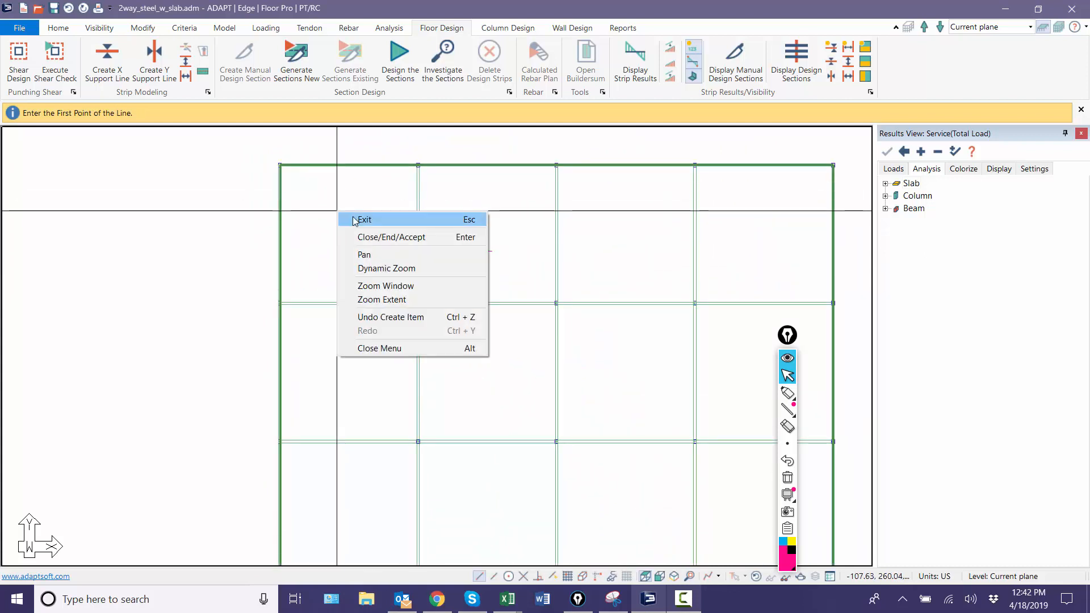
pyautogui.click(354, 220)
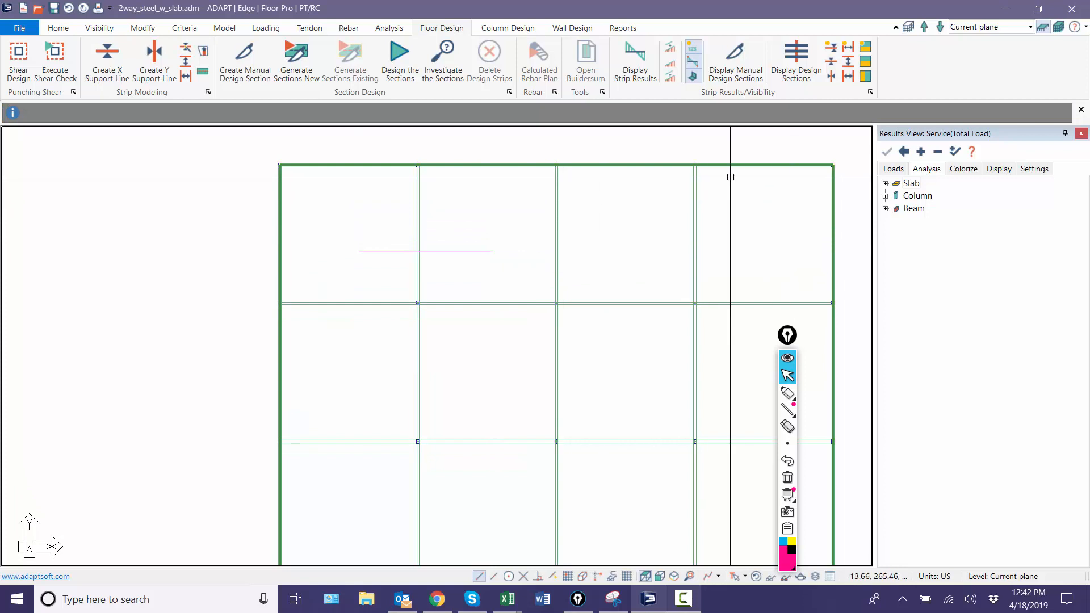
# Step: Design the sections, save the design results, and display the Bending action on the manual design section
pyautogui.click(400, 61)
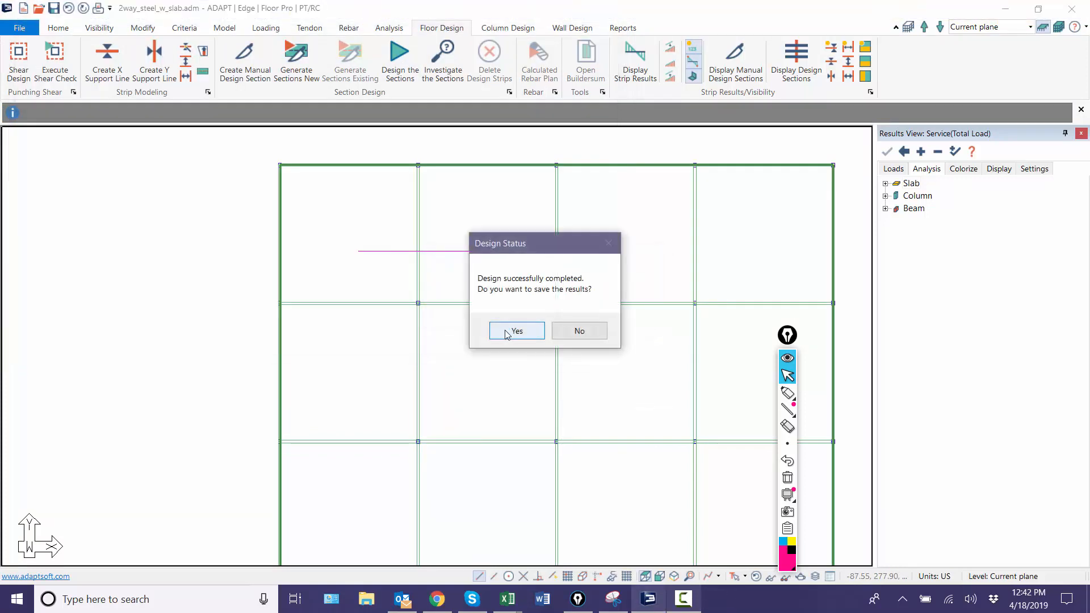
pyautogui.click(507, 332)
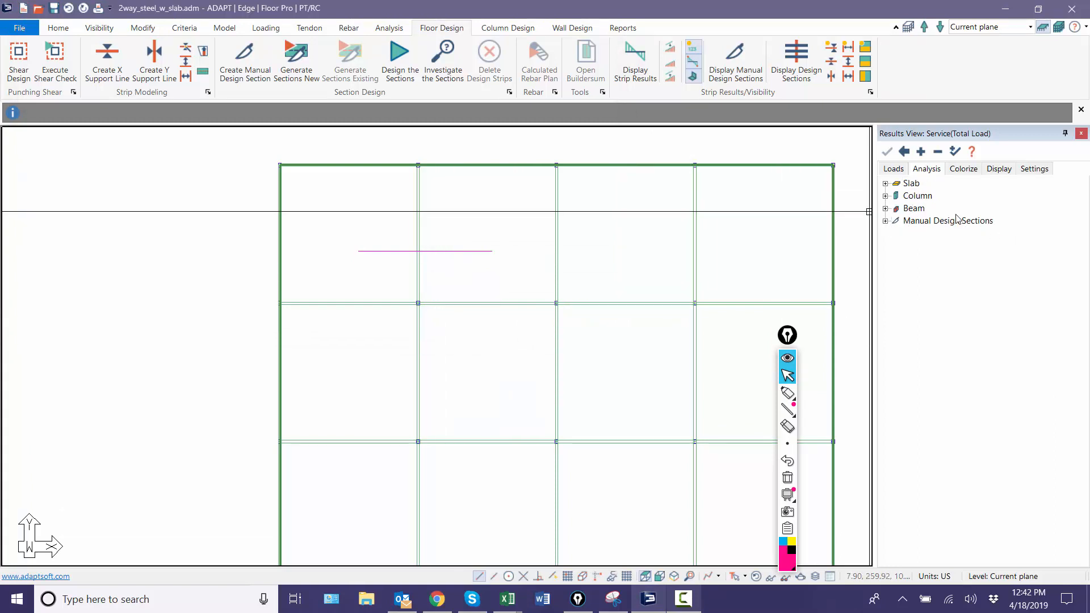
pyautogui.click(885, 221)
pyautogui.click(896, 233)
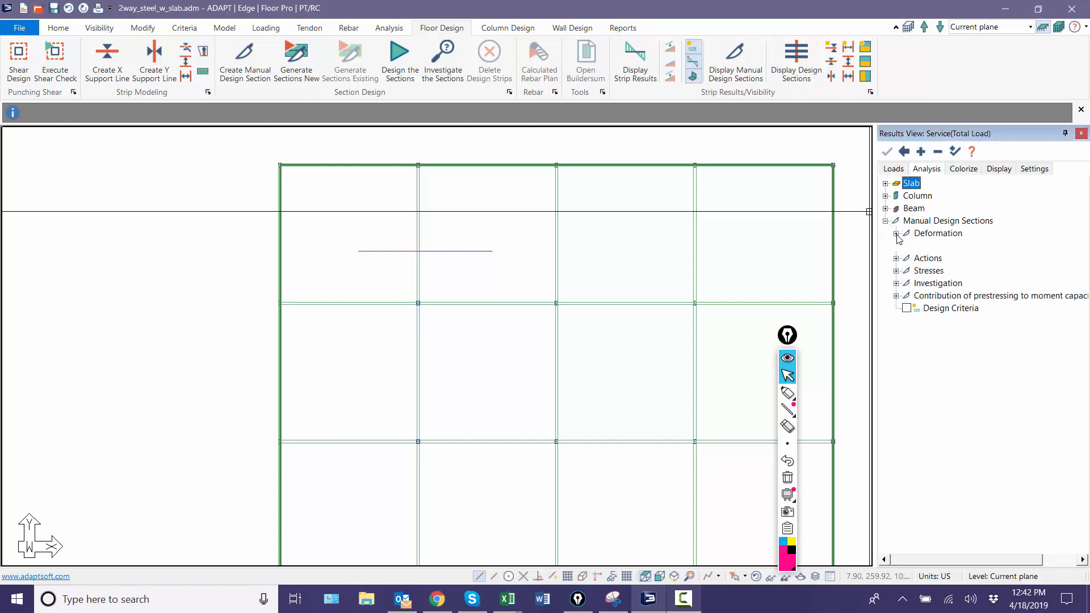
pyautogui.click(896, 259)
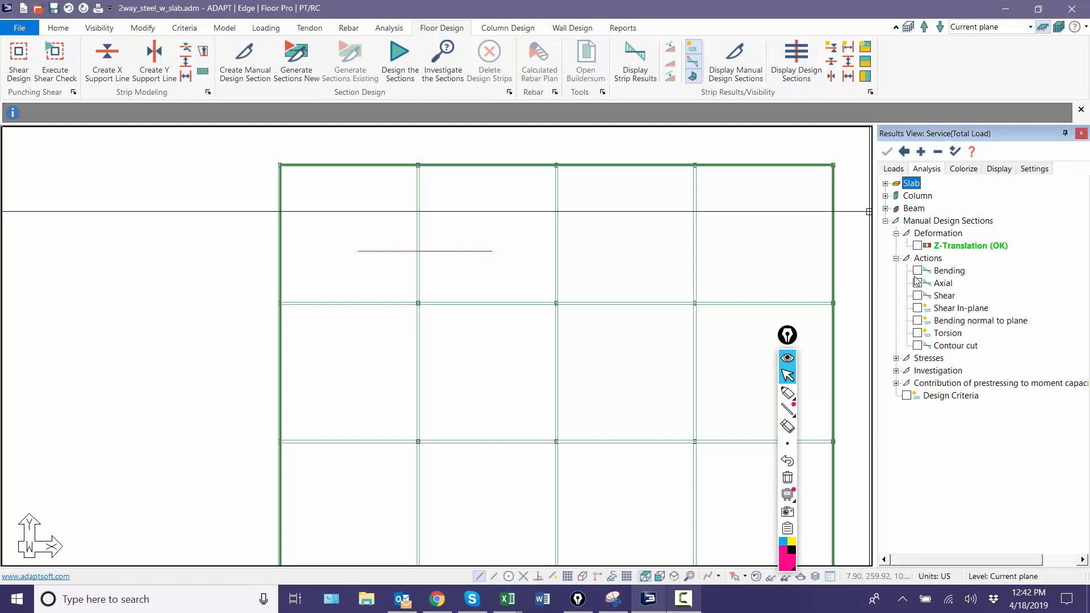
pyautogui.click(917, 270)
pyautogui.scroll(5, 433, 287)
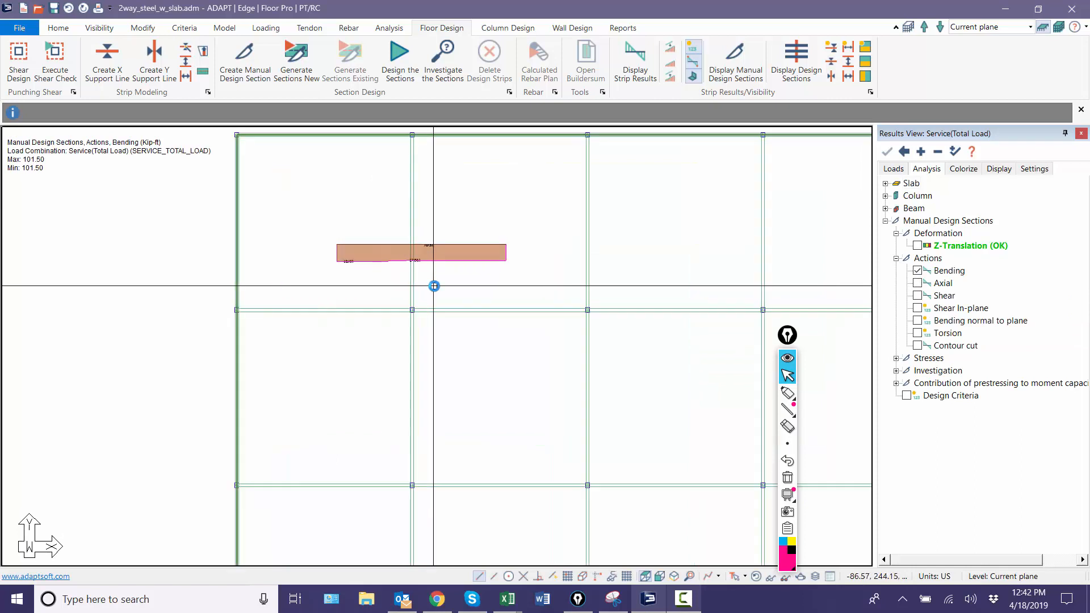
pyautogui.scroll(4, 348, 227)
pyautogui.scroll(-4, 363, 304)
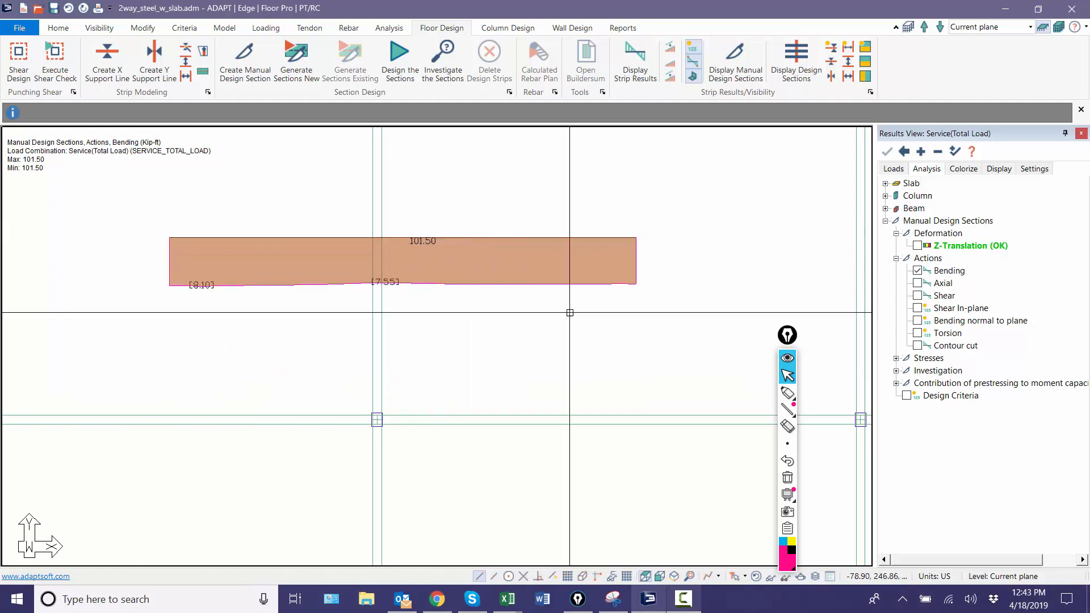
# Step: Hide the bracketed values along the manual design section's bending curve
pyautogui.click(691, 64)
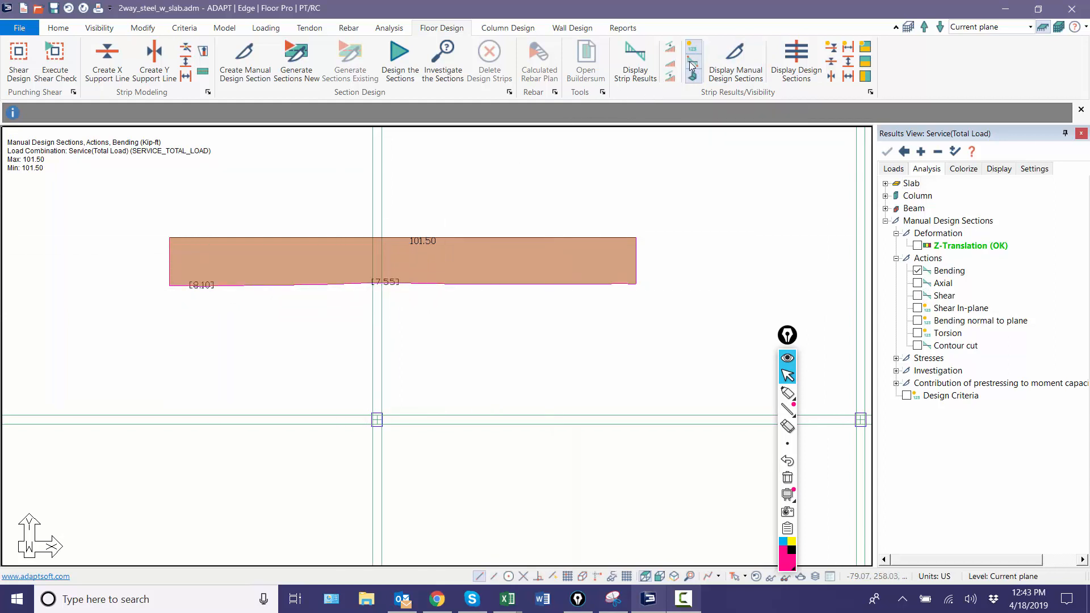
pyautogui.scroll(7, 467, 293)
pyautogui.scroll(-5, 328, 290)
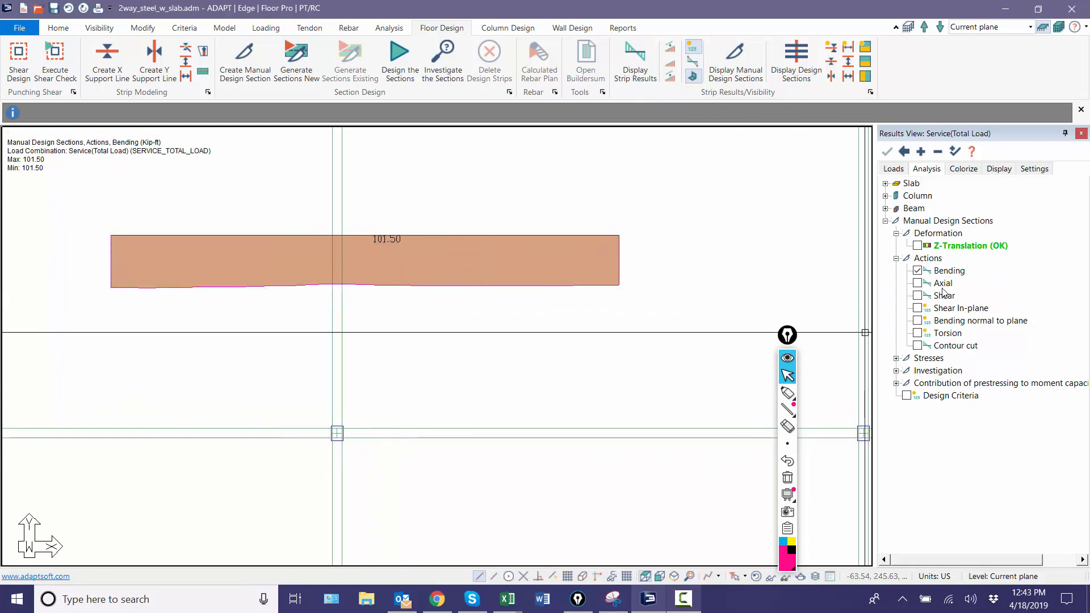
# Step: View the manual design section's Axial, Shear, Shear In-plane, Bending normal to plane and Torsion actions, and return to Bending
pyautogui.click(918, 283)
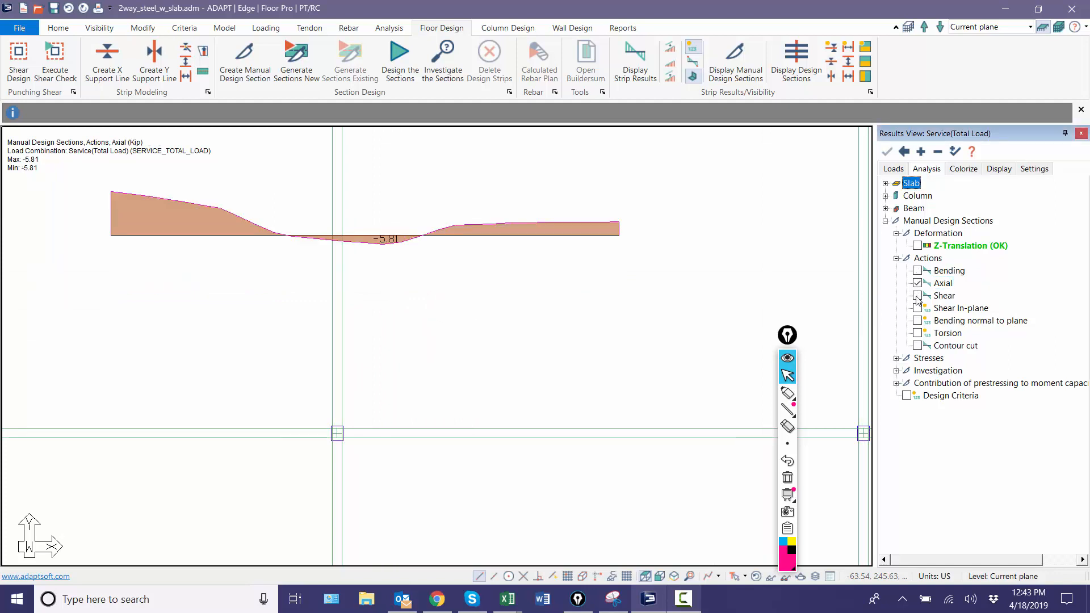
pyautogui.click(917, 296)
pyautogui.click(917, 308)
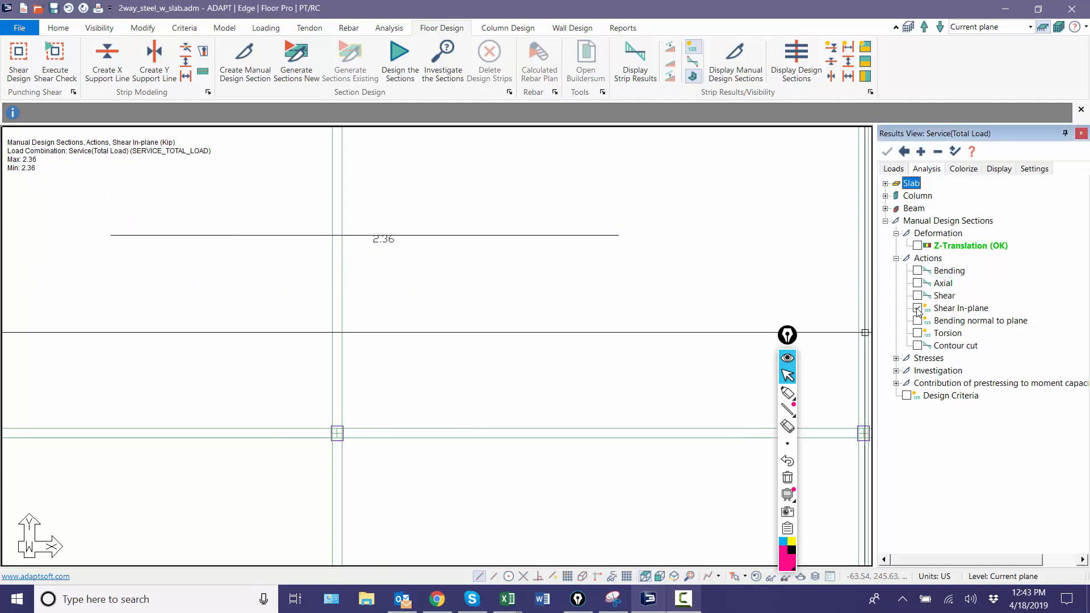
pyautogui.click(919, 321)
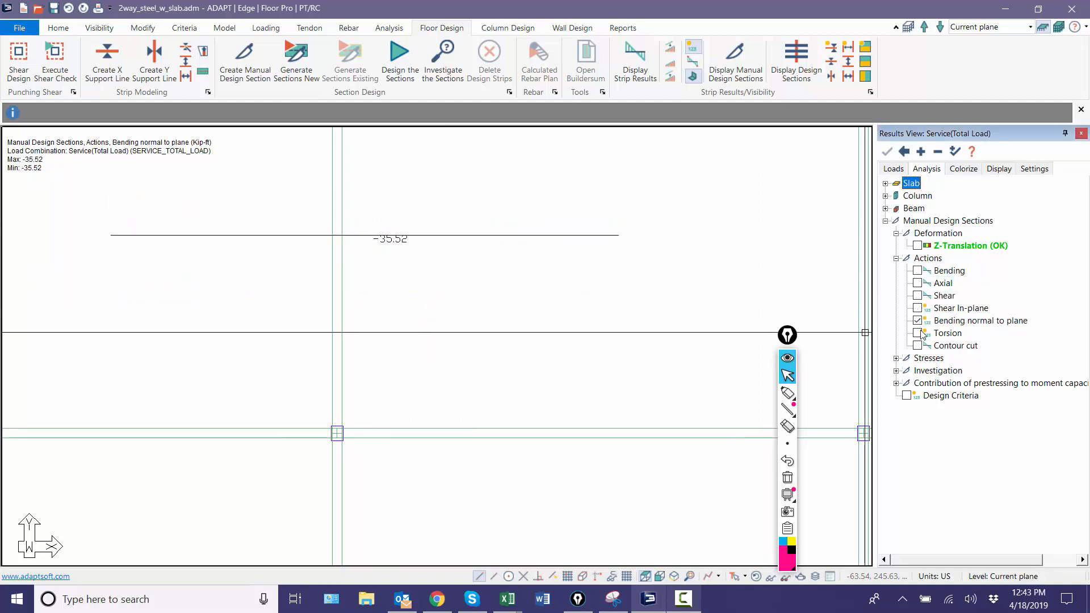
pyautogui.click(918, 333)
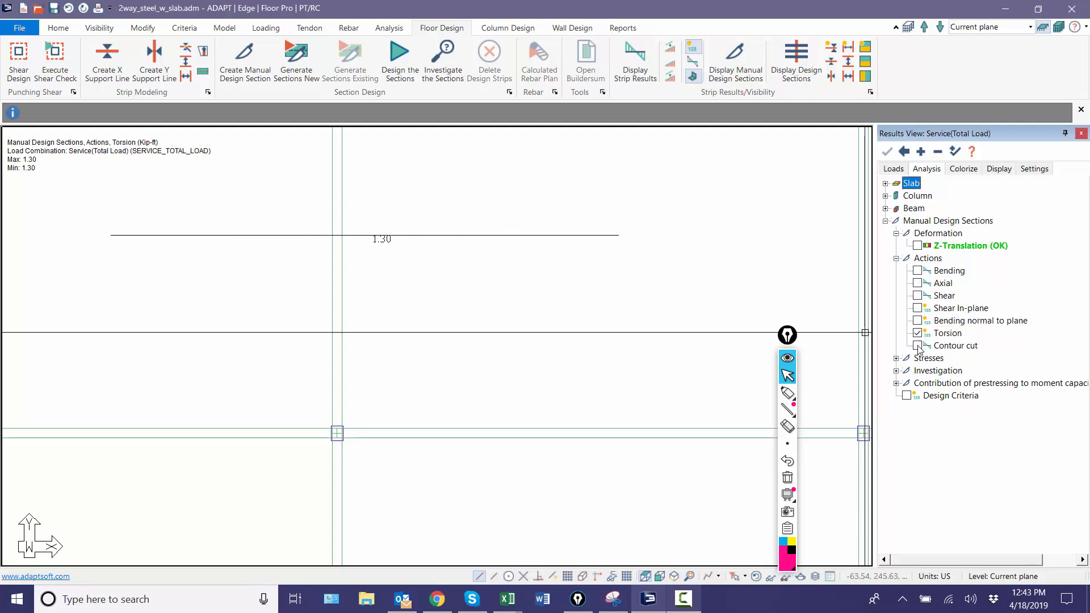
pyautogui.click(917, 271)
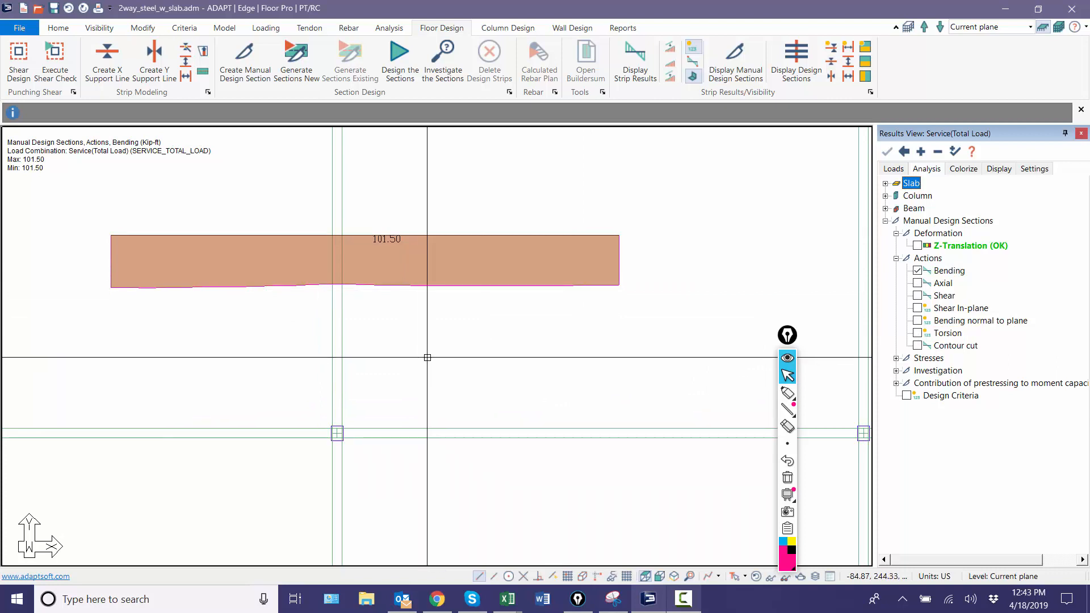
# Step: Open the manual design section's properties to review its Service(Total Load) actions, rebar areas, deflection and moment capacity
pyautogui.scroll(-7, 357, 341)
pyautogui.scroll(8, 367, 277)
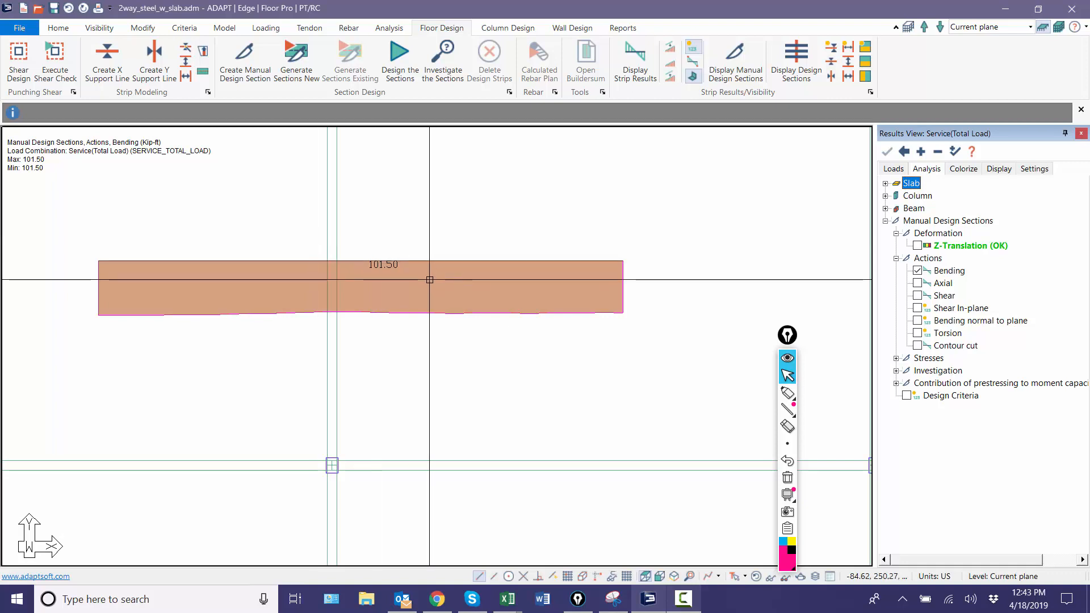
pyautogui.scroll(-3, 278, 231)
pyautogui.scroll(3, 371, 234)
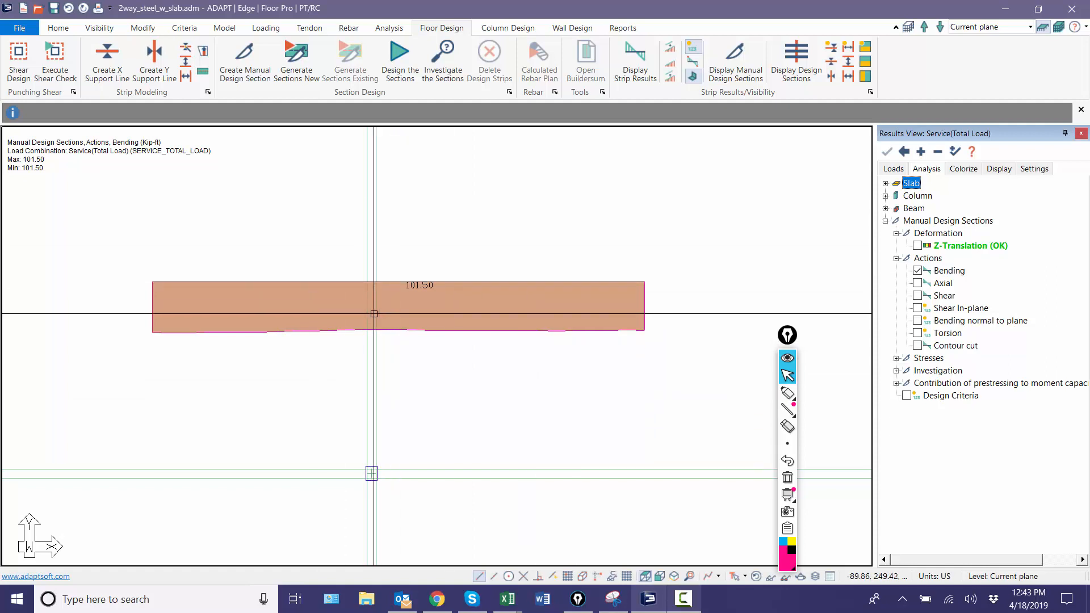
pyautogui.scroll(-2, 369, 321)
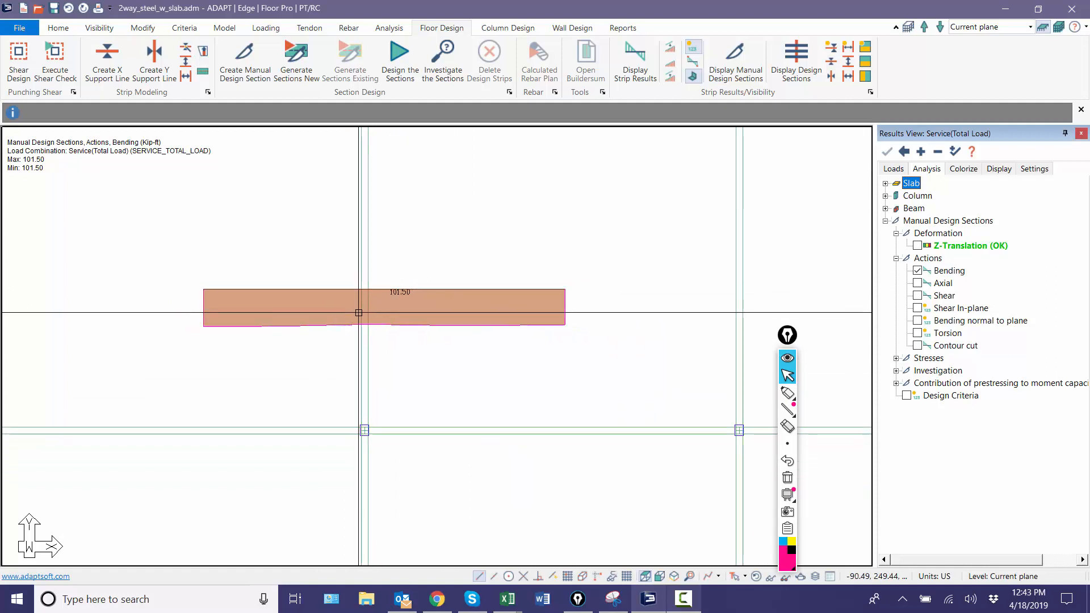
pyautogui.click(399, 325)
pyautogui.doubleClick(399, 326)
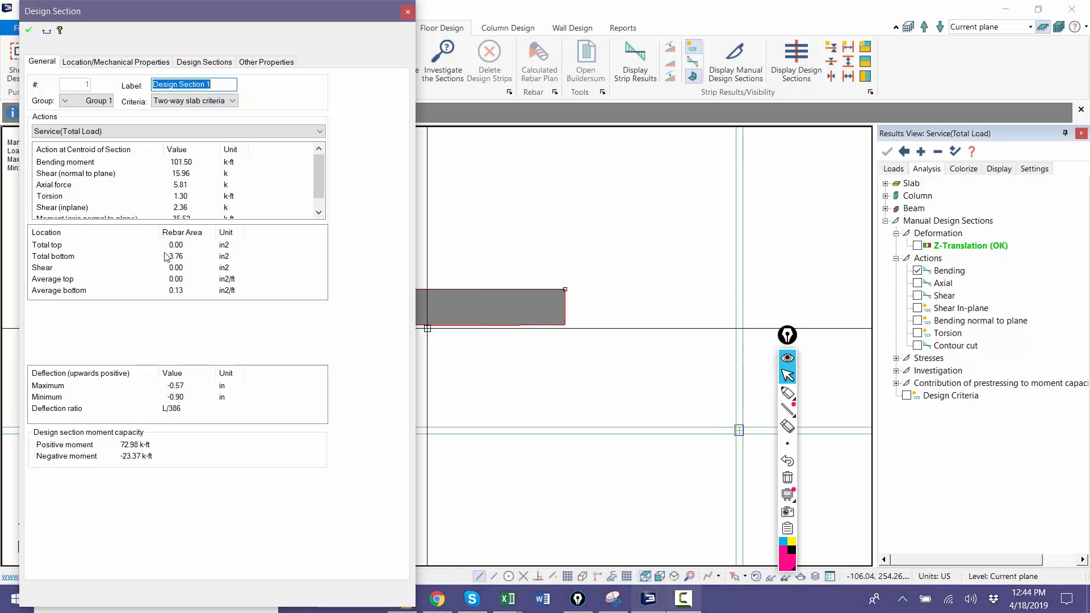
# Step: Close the design section's properties and examine the manual design section's Bending action within the full slab plan
pyautogui.press('Escape')
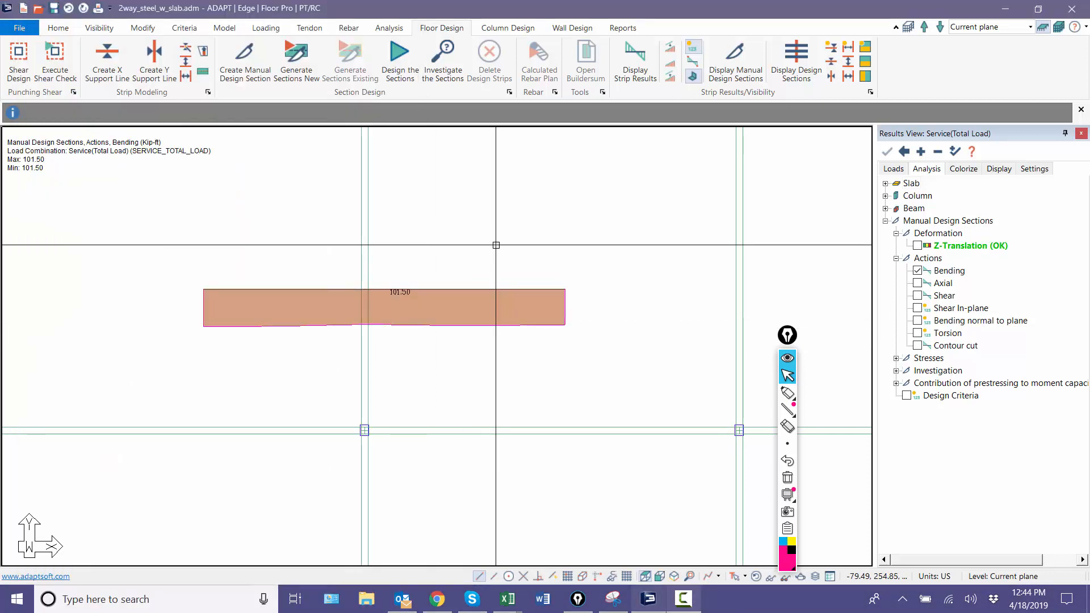
pyautogui.scroll(1, 459, 239)
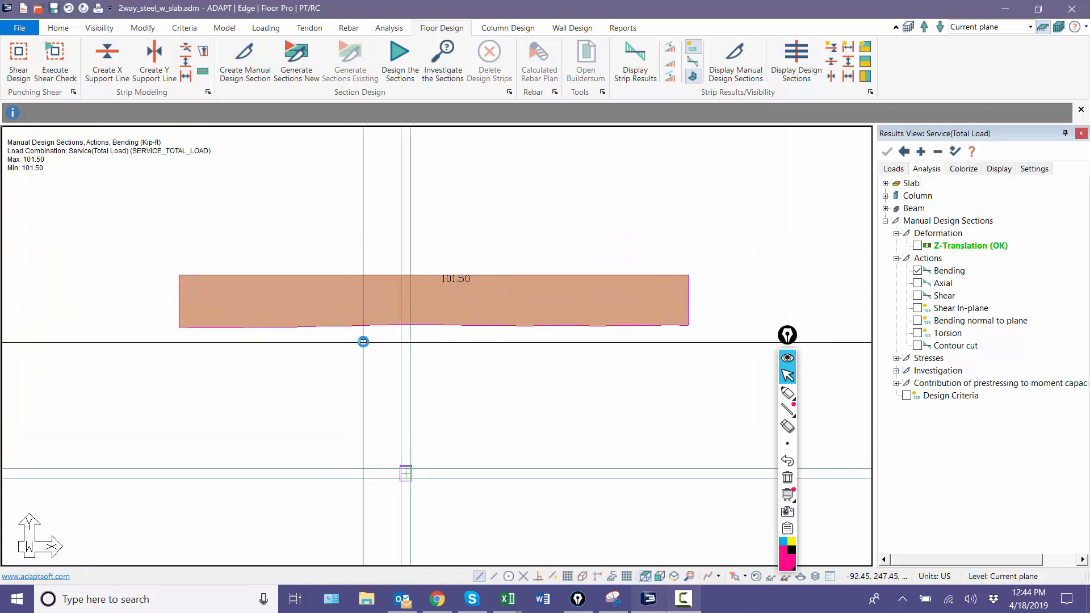
pyautogui.scroll(-3, 391, 338)
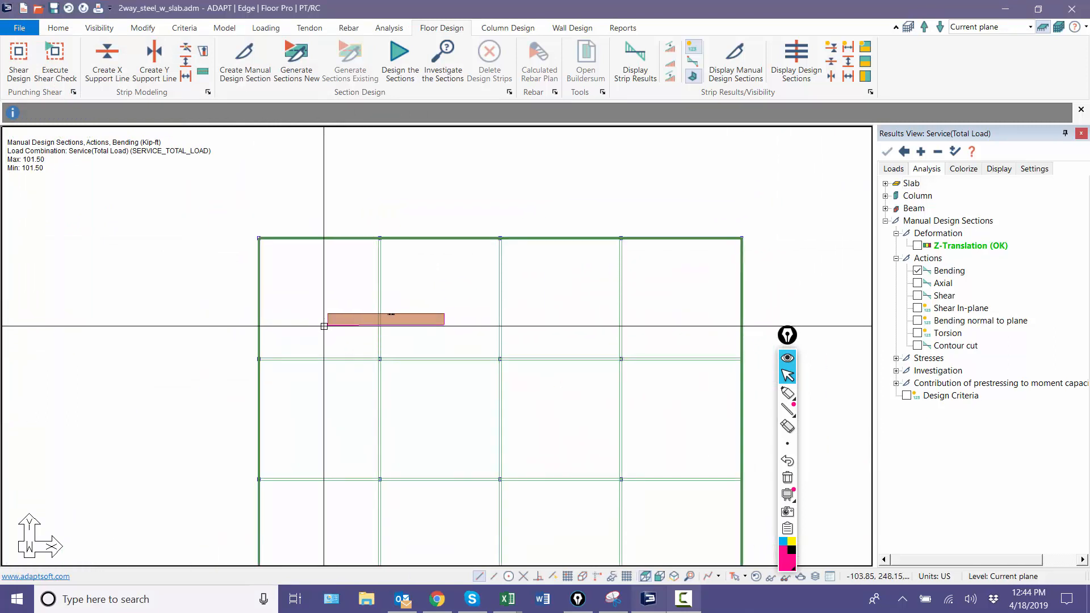
pyautogui.moveTo(449, 352); pyautogui.dragTo(438, 265, button='middle')
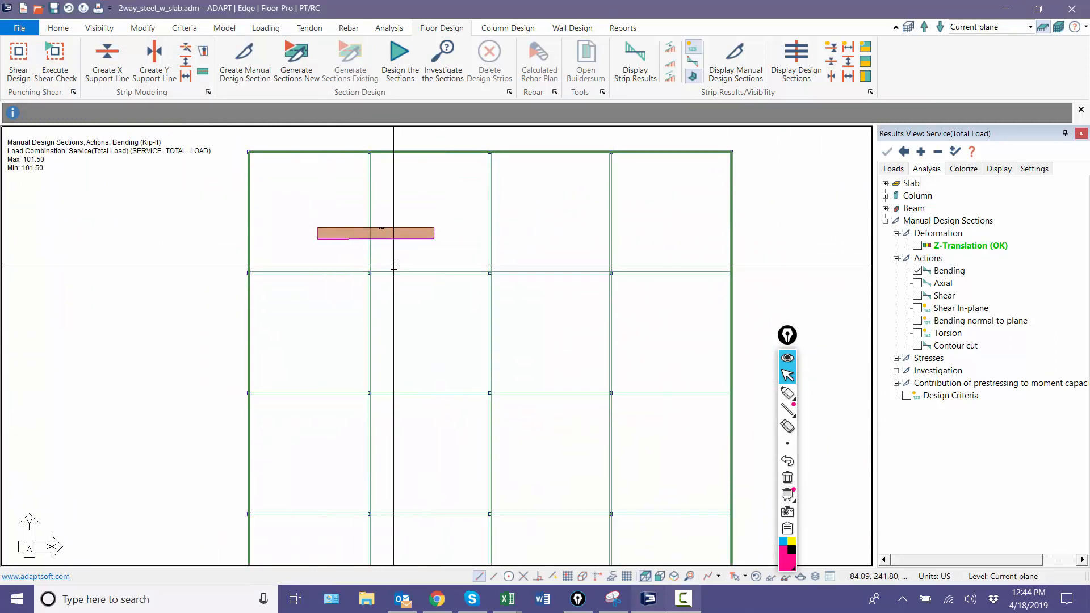
pyautogui.scroll(-3, 382, 231)
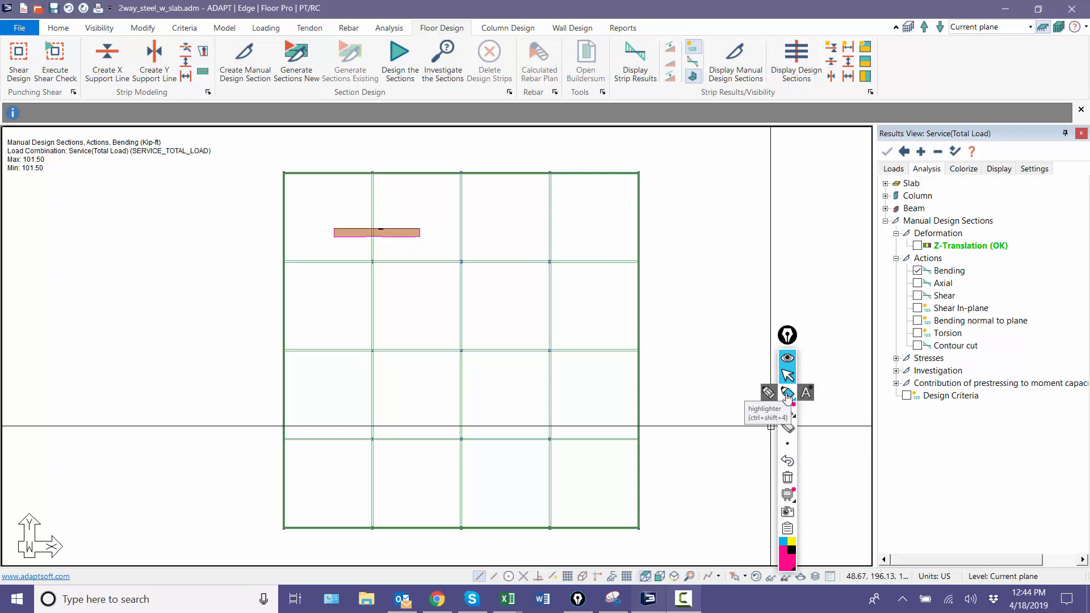
pyautogui.click(790, 478)
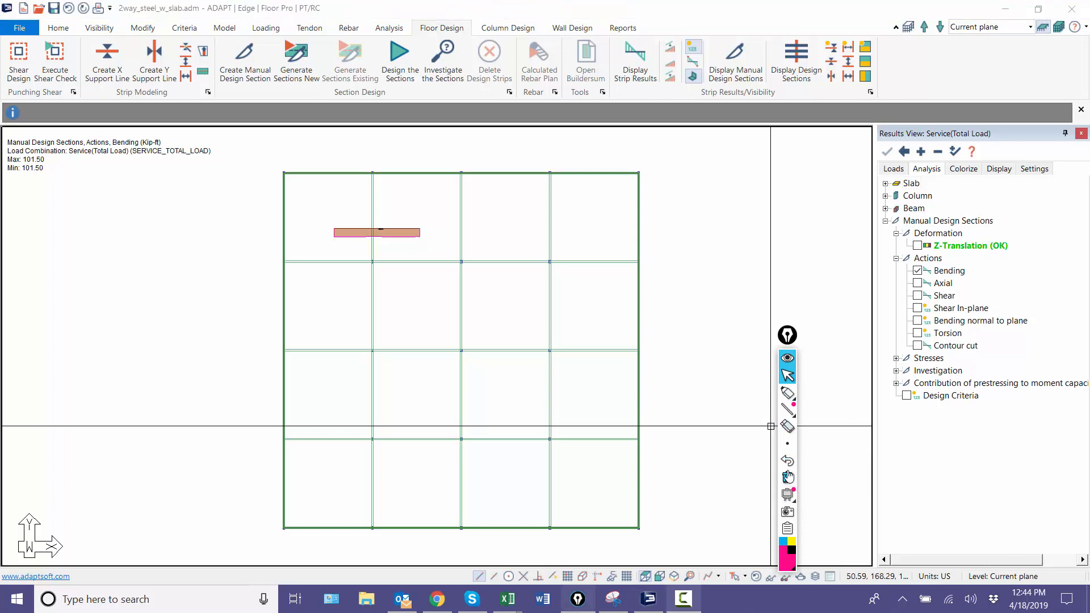